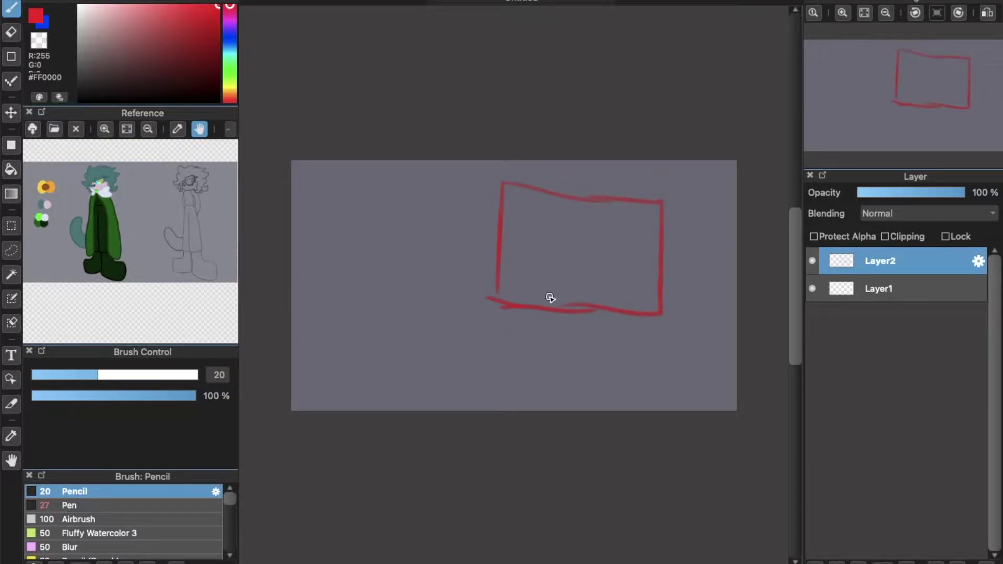
On Layer1, sketch a red head circle with two pointed ears and curved vertical and horizontal face guidelines over the frame's edge
{"action": "left_click", "coordinate": [877, 294]}
{"action": "mouse_move", "coordinate": [500, 211]}
{"action": "left_mouse_down"}
{"action": "mouse_move", "coordinate": [462, 267]}
{"action": "mouse_move", "coordinate": [491, 205]}
{"action": "mouse_move", "coordinate": [476, 289]}
{"action": "mouse_move", "coordinate": [464, 213]}
{"action": "left_mouse_up"}
{"action": "key", "text": "super+z"}
{"action": "mouse_move", "coordinate": [521, 189]}
{"action": "left_mouse_down"}
{"action": "mouse_move", "coordinate": [584, 160]}
{"action": "mouse_move", "coordinate": [547, 246]}
{"action": "left_mouse_up"}
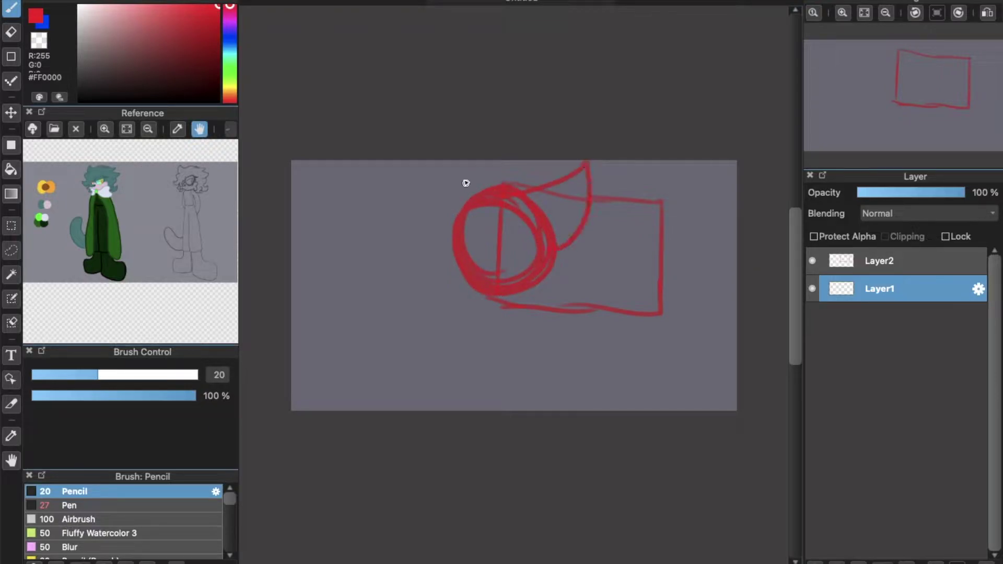
{"action": "mouse_move", "coordinate": [483, 194]}
{"action": "left_mouse_down"}
{"action": "mouse_move", "coordinate": [450, 192]}
{"action": "mouse_move", "coordinate": [468, 246]}
{"action": "left_mouse_up"}
{"action": "left_click_drag", "start_coordinate": [496, 163], "coordinate": [519, 339]}
{"action": "left_click_drag", "start_coordinate": [436, 245], "coordinate": [564, 230]}
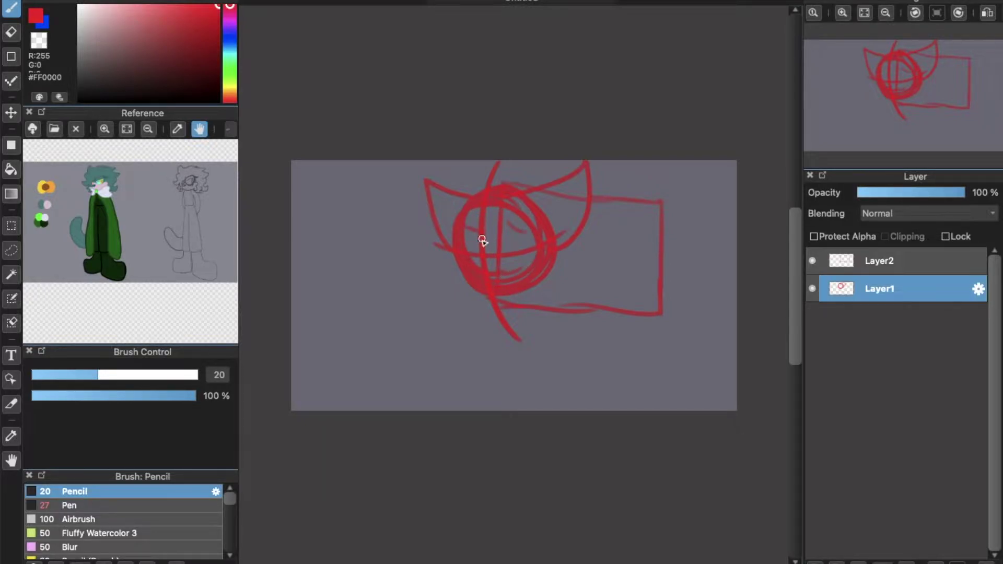
Sketch a hand circle on the frame's far vertical edge, and a small chest circle with two body lines under the head
{"action": "mouse_move", "coordinate": [656, 259]}
{"action": "left_mouse_down"}
{"action": "mouse_move", "coordinate": [661, 234]}
{"action": "mouse_move", "coordinate": [656, 283]}
{"action": "mouse_move", "coordinate": [687, 272]}
{"action": "left_mouse_up"}
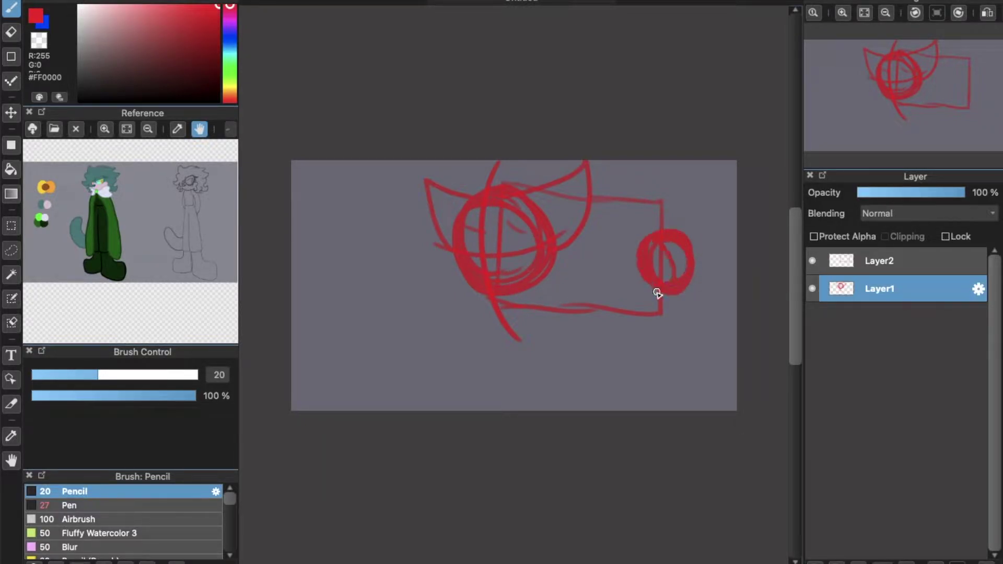
{"action": "key", "text": "ctrl+z"}
{"action": "mouse_move", "coordinate": [671, 237]}
{"action": "left_mouse_down"}
{"action": "mouse_move", "coordinate": [635, 238]}
{"action": "mouse_move", "coordinate": [645, 288]}
{"action": "mouse_move", "coordinate": [679, 241]}
{"action": "left_mouse_up"}
{"action": "mouse_move", "coordinate": [494, 293]}
{"action": "left_mouse_down"}
{"action": "mouse_move", "coordinate": [483, 316]}
{"action": "mouse_move", "coordinate": [514, 304]}
{"action": "left_mouse_up"}
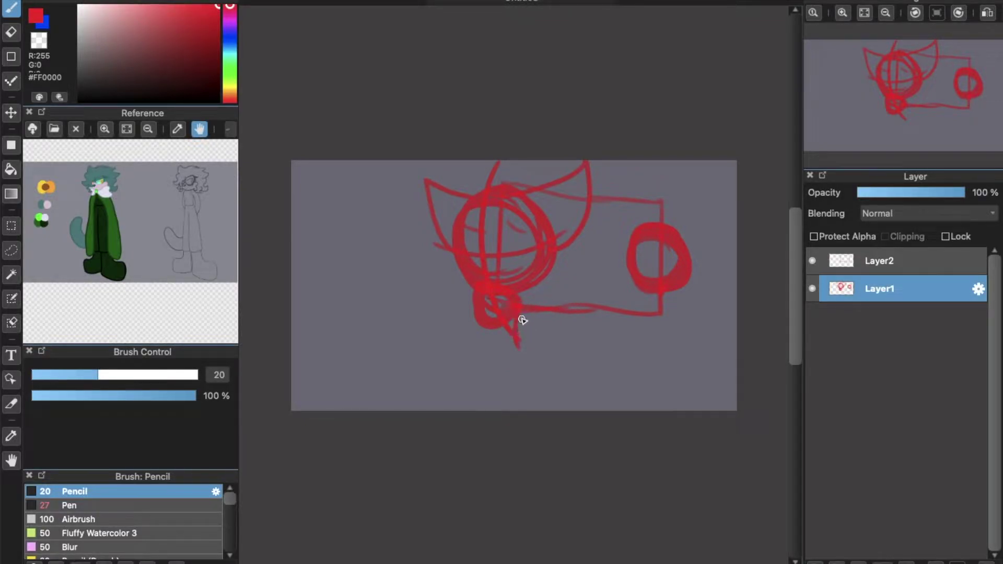
{"action": "left_click_drag", "start_coordinate": [478, 327], "coordinate": [475, 422]}
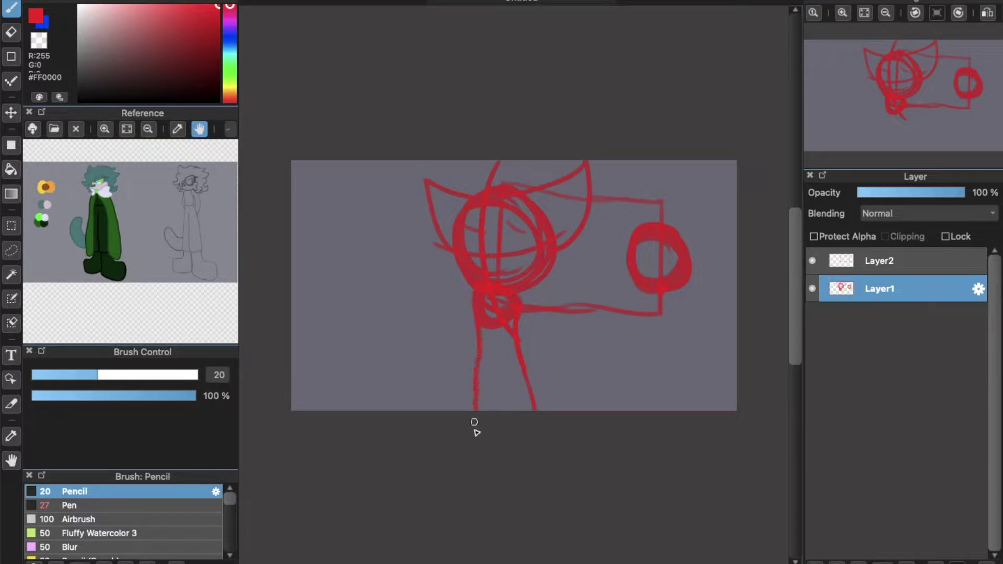
Sketch a second hand circle on the frame's lower edge and connect it to the chest with a bent arm
{"action": "left_click_drag", "start_coordinate": [508, 277], "coordinate": [506, 286]}
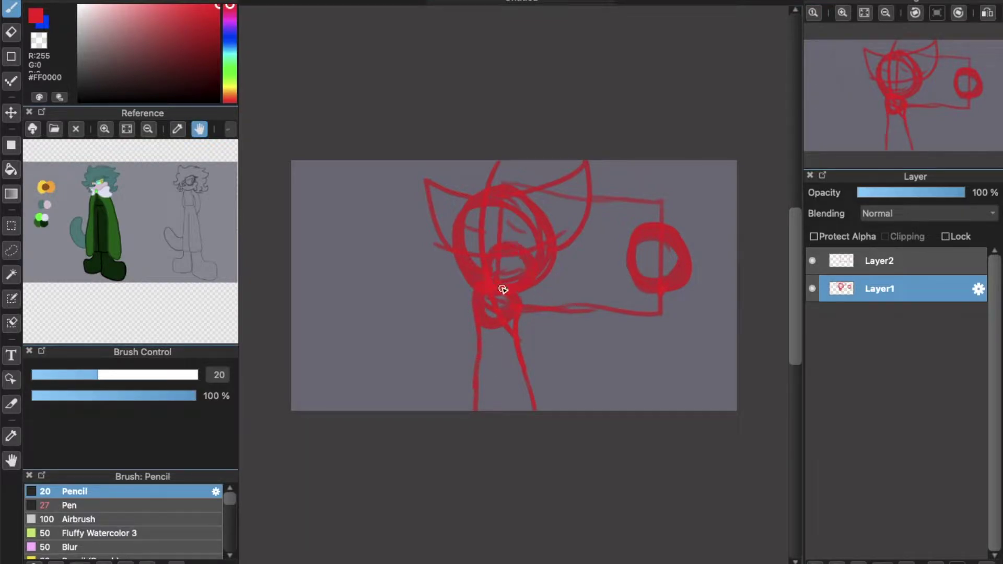
{"action": "key", "text": "ctrl+z"}
{"action": "left_click_drag", "start_coordinate": [564, 297], "coordinate": [583, 326]}
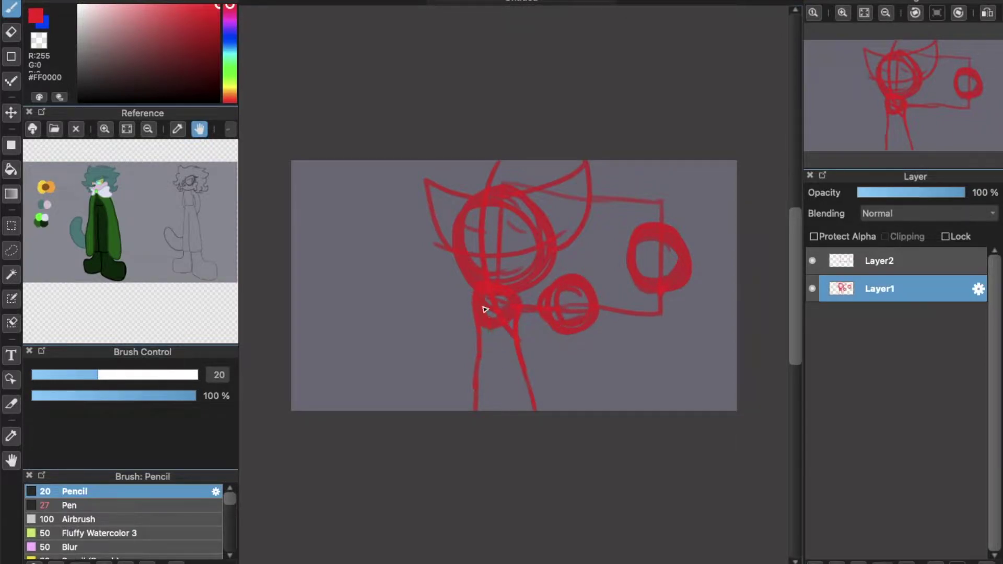
{"action": "left_click_drag", "start_coordinate": [490, 330], "coordinate": [550, 327]}
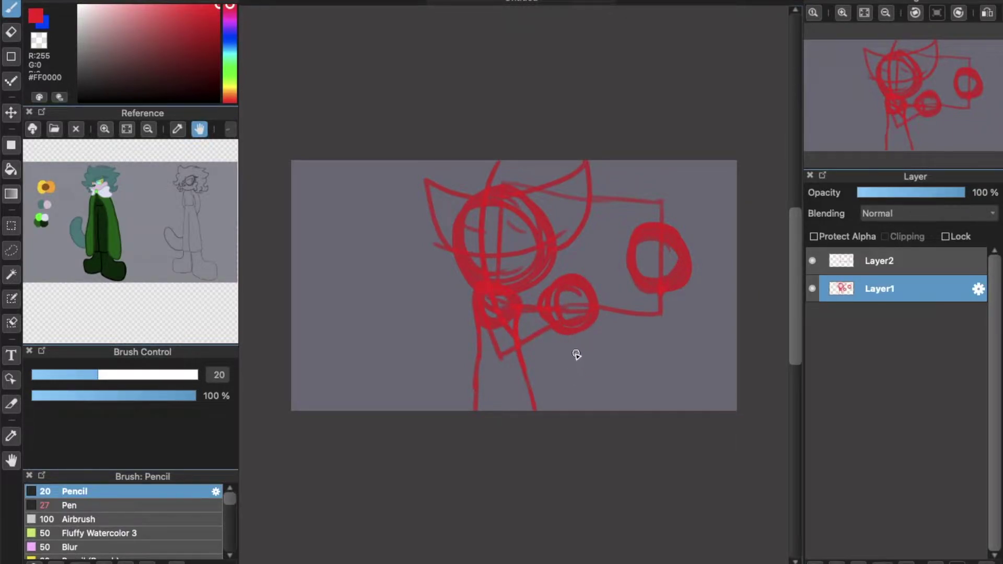
Merge Layer2 with the frame down into Layer1
{"action": "left_click", "coordinate": [880, 261]}
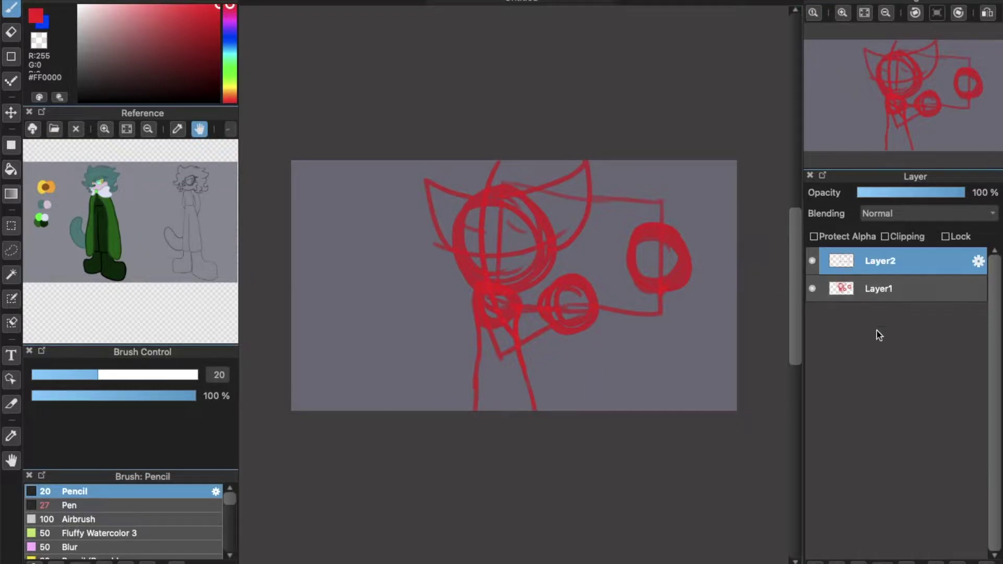
{"action": "key", "text": "ctrl+e"}
{"action": "key", "text": "ctrl+t"}
{"action": "mouse_move", "coordinate": [692, 133]}
{"action": "left_mouse_down"}
{"action": "mouse_move", "coordinate": [716, 96]}
{"action": "mouse_move", "coordinate": [716, 128]}
{"action": "mouse_move", "coordinate": [720, 103]}
{"action": "left_mouse_up"}
{"action": "left_click_drag", "start_coordinate": [714, 251], "coordinate": [722, 252]}
{"action": "left_click_drag", "start_coordinate": [727, 104], "coordinate": [679, 148]}
{"action": "left_click_drag", "start_coordinate": [634, 215], "coordinate": [630, 198]}
{"action": "left_click", "coordinate": [785, 561]}
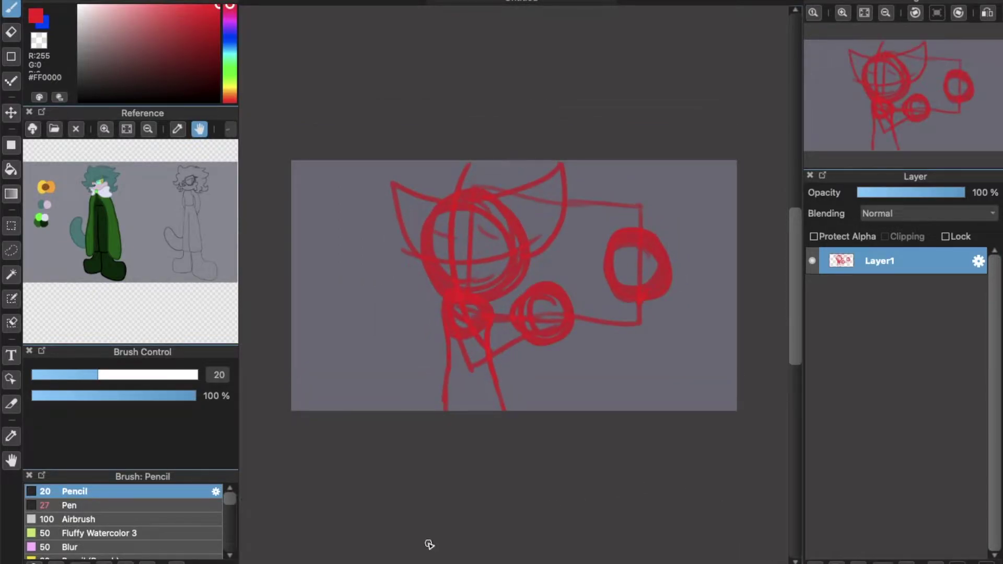
{"action": "key", "text": "ctrl+z"}
Transform the merged sketch, enlarging and repositioning it so the head, hands and frame fill the canvas
{"action": "key", "text": "ctrl+t"}
{"action": "left_click_drag", "start_coordinate": [692, 127], "coordinate": [732, 89]}
{"action": "left_click_drag", "start_coordinate": [675, 170], "coordinate": [664, 198]}
{"action": "left_click_drag", "start_coordinate": [714, 119], "coordinate": [727, 108]}
{"action": "left_click_drag", "start_coordinate": [690, 176], "coordinate": [686, 184]}
{"action": "mouse_move", "coordinate": [666, 314]}
{"action": "left_mouse_down"}
{"action": "mouse_move", "coordinate": [664, 332]}
{"action": "mouse_move", "coordinate": [667, 310]}
{"action": "left_mouse_up"}
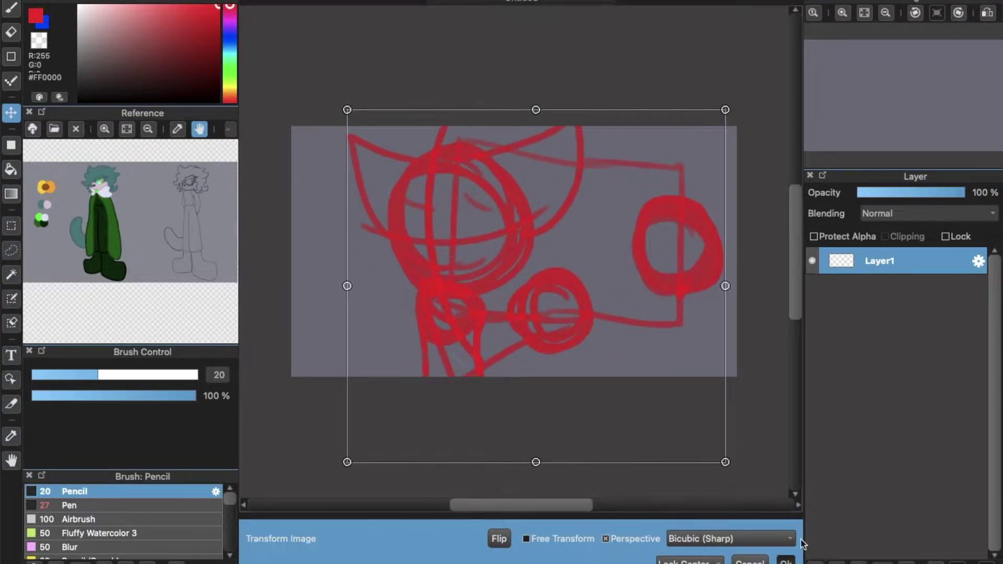
{"action": "left_click", "coordinate": [785, 560]}
Lower the red sketch layer's opacity and add a new layer above it
{"action": "left_click", "coordinate": [886, 193]}
{"action": "left_click", "coordinate": [818, 558]}
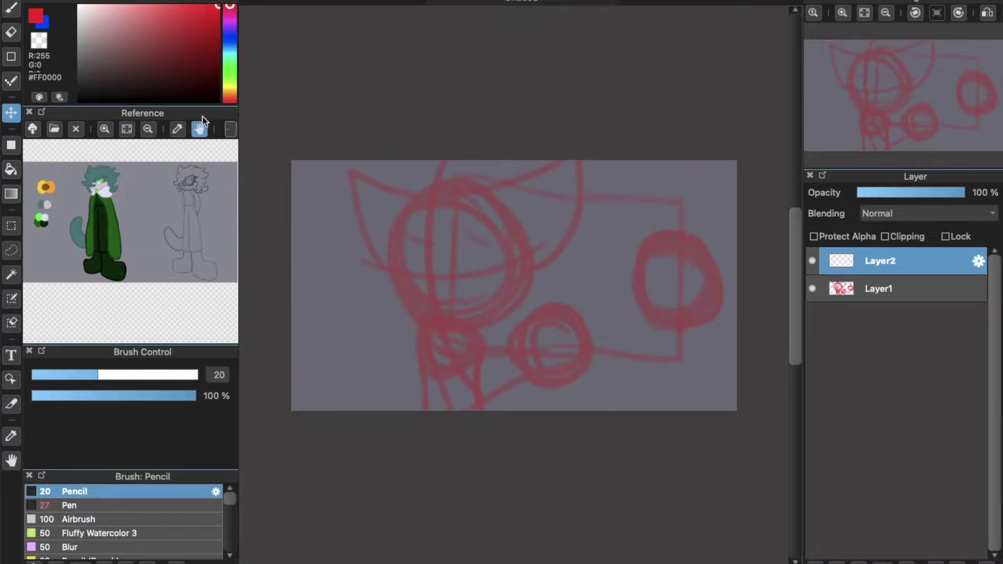
Swap the drawing colour to blue and set up the Pen brush at size 16 with 84% opacity
{"action": "key", "text": "x"}
{"action": "key", "text": "b"}
{"action": "left_click", "coordinate": [130, 508]}
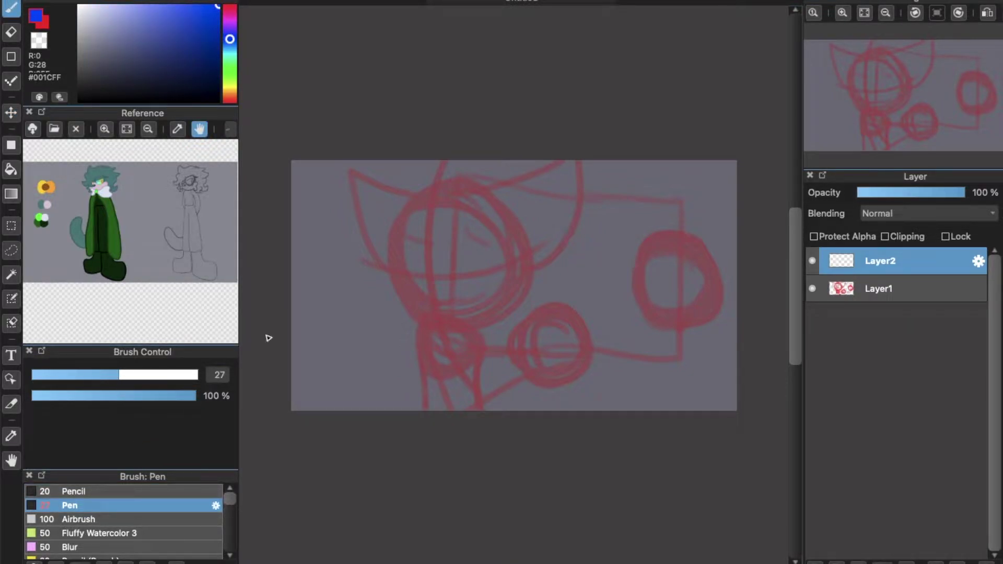
{"action": "left_click_drag", "start_coordinate": [186, 390], "coordinate": [173, 396]}
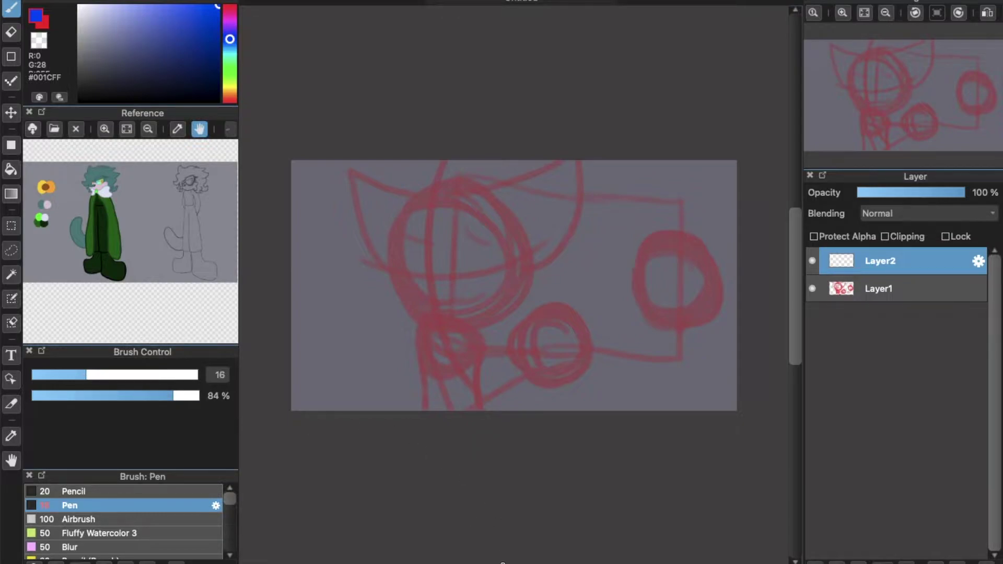
Examine the reference character's face up close, focusing on the shape of the eyes and muzzle
{"action": "left_click", "coordinate": [105, 129]}
{"action": "left_click", "coordinate": [104, 129]}
{"action": "left_click", "coordinate": [104, 129]}
{"action": "left_click", "coordinate": [105, 129]}
{"action": "left_click_drag", "start_coordinate": [160, 278], "coordinate": [253, 296]}
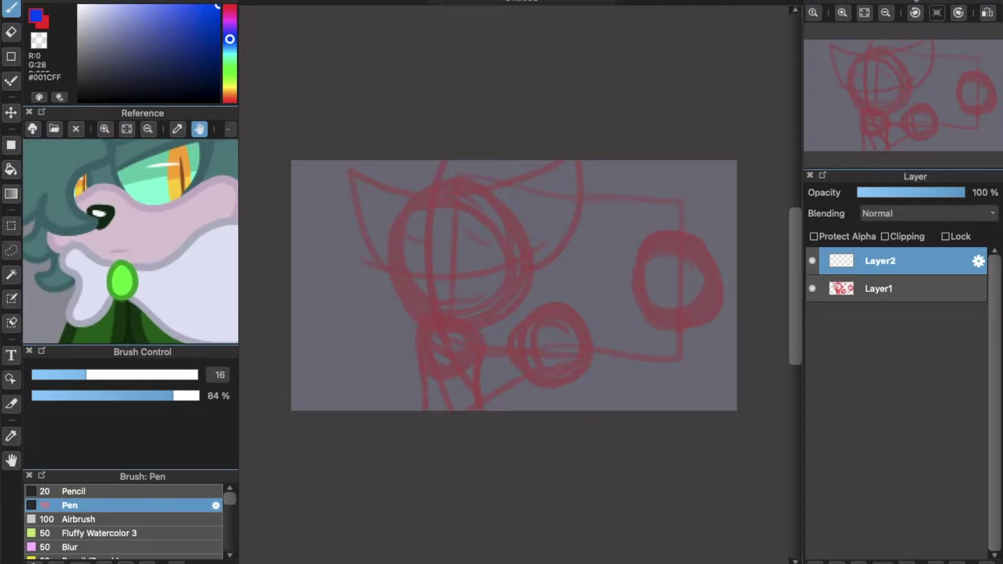
{"action": "scroll", "coordinate": [513, 285], "scroll_direction": "left", "scroll_amount": 3}
{"action": "scroll", "coordinate": [514, 285], "scroll_direction": "right", "scroll_amount": 2}
{"action": "left_click_drag", "start_coordinate": [214, 183], "coordinate": [201, 236]}
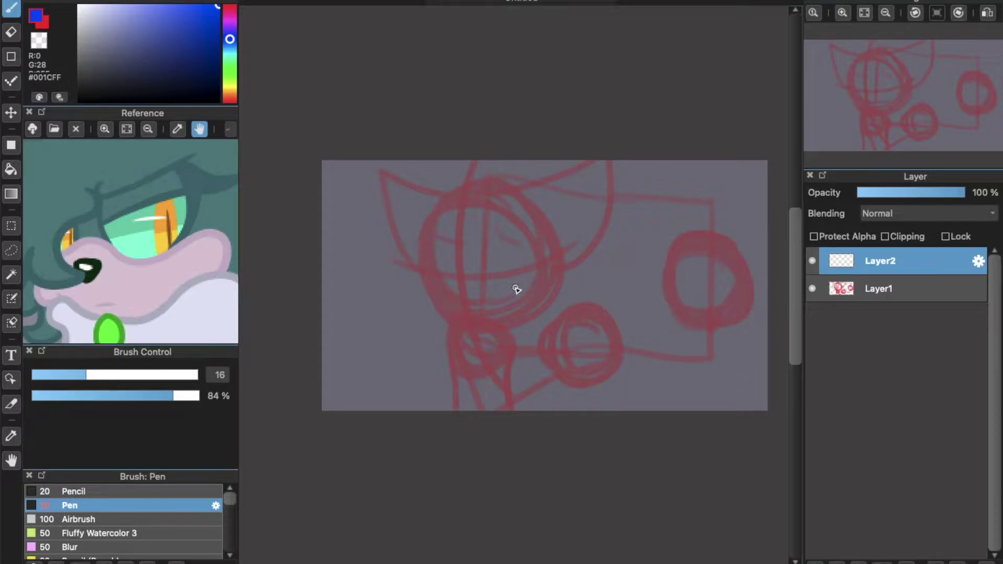
{"action": "scroll", "coordinate": [514, 285], "scroll_direction": "up", "scroll_amount": 5}
{"action": "scroll", "coordinate": [514, 285], "scroll_direction": "left", "scroll_amount": 3}
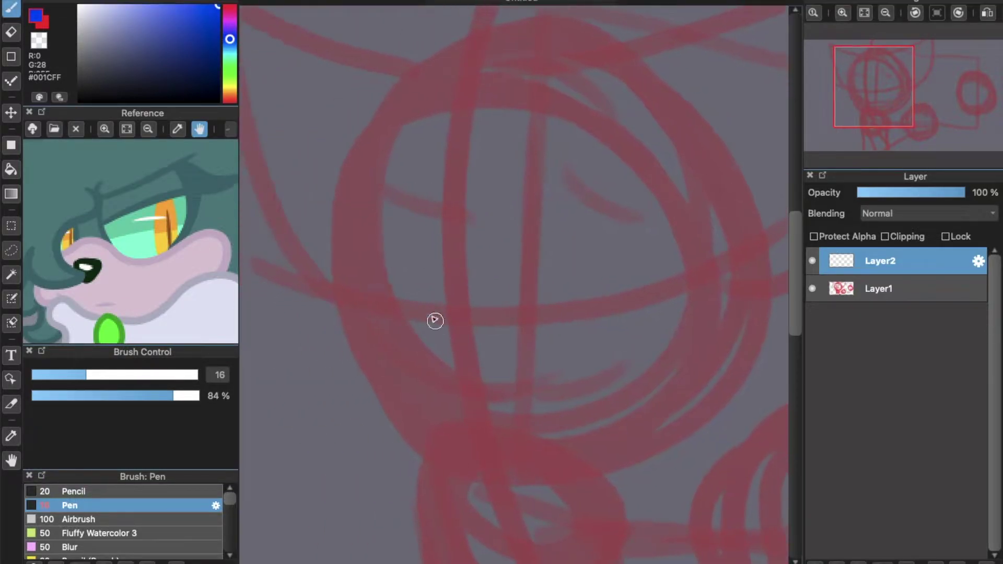
{"action": "left_click", "coordinate": [986, 13]}
{"action": "mouse_move", "coordinate": [489, 360]}
{"action": "left_mouse_down"}
{"action": "mouse_move", "coordinate": [512, 313]}
{"action": "mouse_move", "coordinate": [512, 275]}
{"action": "mouse_move", "coordinate": [482, 233]}
{"action": "mouse_move", "coordinate": [521, 250]}
{"action": "mouse_move", "coordinate": [400, 196]}
{"action": "mouse_move", "coordinate": [446, 222]}
{"action": "mouse_move", "coordinate": [399, 219]}
{"action": "mouse_move", "coordinate": [410, 207]}
{"action": "mouse_move", "coordinate": [394, 231]}
{"action": "mouse_move", "coordinate": [399, 347]}
{"action": "mouse_move", "coordinate": [481, 365]}
{"action": "mouse_move", "coordinate": [510, 338]}
{"action": "left_mouse_up"}
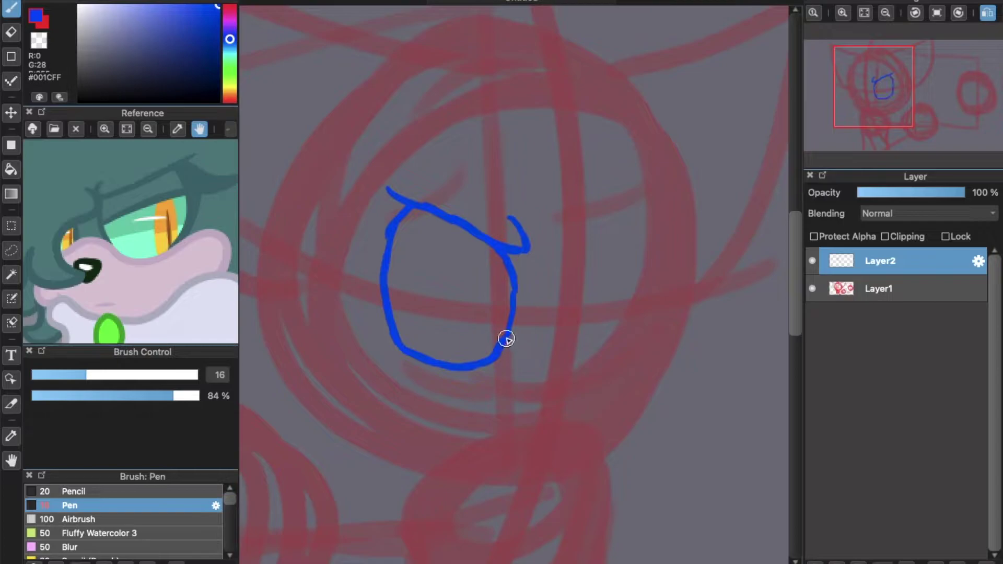
{"action": "mouse_move", "coordinate": [409, 199]}
{"action": "left_mouse_down"}
{"action": "mouse_move", "coordinate": [363, 196]}
{"action": "mouse_move", "coordinate": [345, 213]}
{"action": "left_mouse_up"}
{"action": "key", "text": "super+z"}
{"action": "left_click", "coordinate": [936, 14]}
{"action": "left_click", "coordinate": [10, 32]}
{"action": "left_click", "coordinate": [568, 190]}
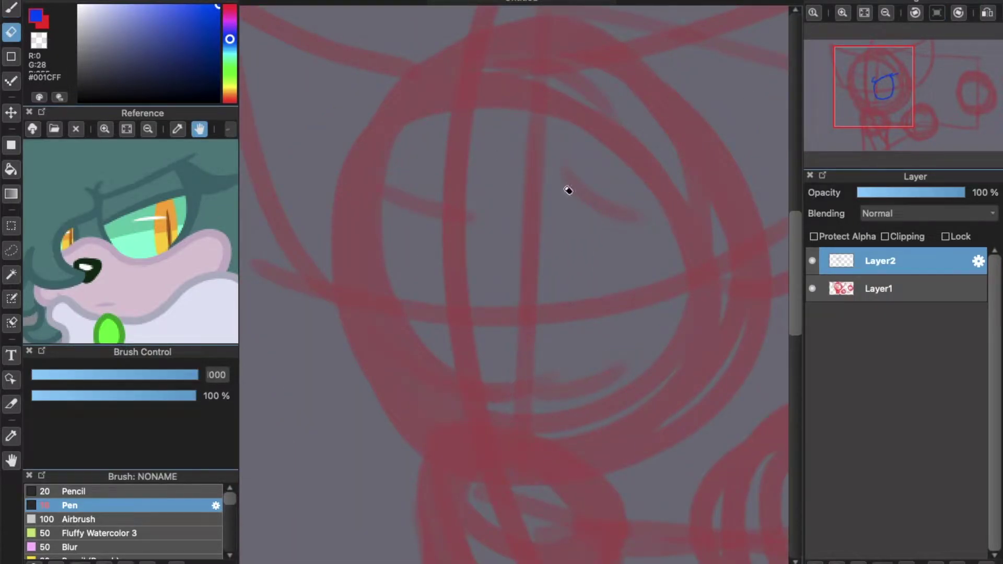
{"action": "left_click", "coordinate": [12, 8]}
{"action": "scroll", "coordinate": [501, 524], "scroll_direction": "right", "scroll_amount": 4}
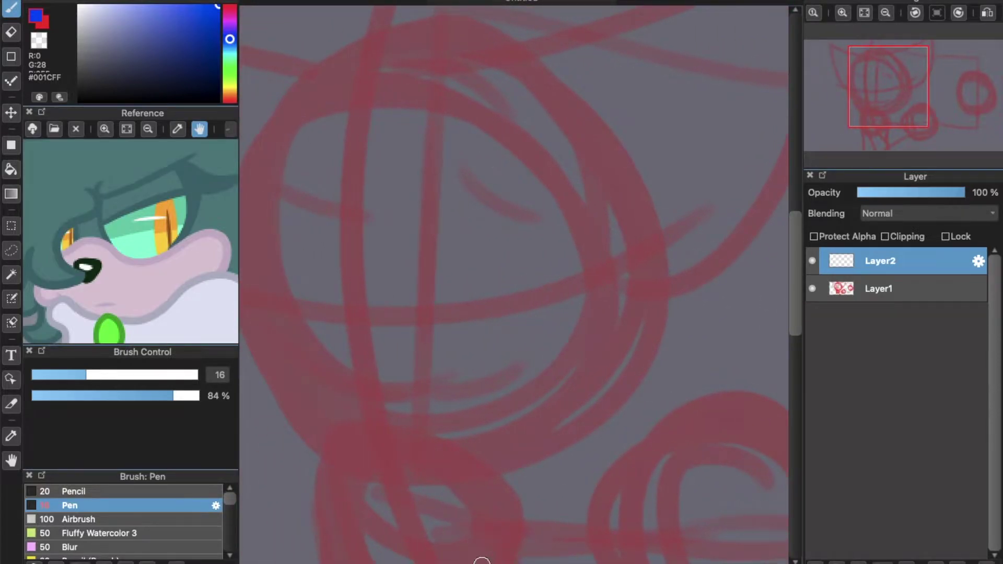
{"action": "scroll", "coordinate": [482, 559], "scroll_direction": "left", "scroll_amount": 3}
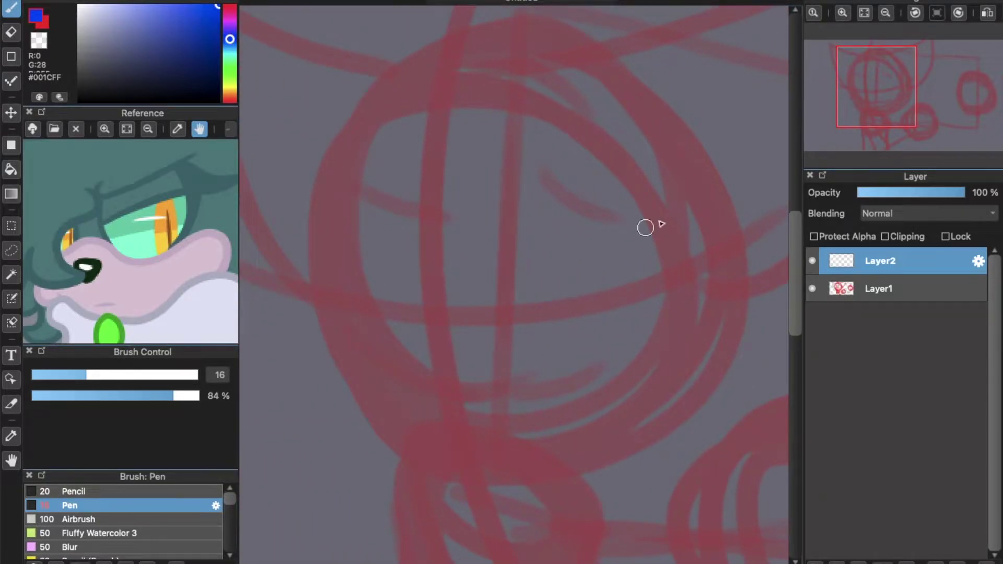
Mirror the canvas view and draw the eye's slanted brow line and inner edge in blue on the head
{"action": "left_click", "coordinate": [987, 13]}
{"action": "left_click_drag", "start_coordinate": [514, 562], "coordinate": [538, 563]}
{"action": "left_click_drag", "start_coordinate": [533, 360], "coordinate": [518, 320]}
{"action": "mouse_move", "coordinate": [500, 249]}
{"action": "left_mouse_down"}
{"action": "mouse_move", "coordinate": [508, 277]}
{"action": "mouse_move", "coordinate": [622, 229]}
{"action": "left_mouse_up"}
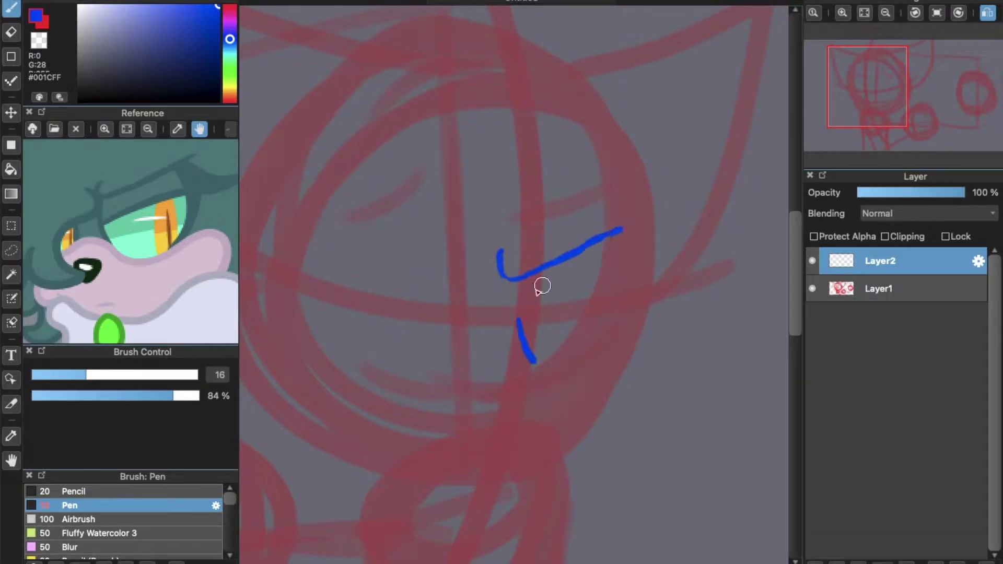
{"action": "left_click_drag", "start_coordinate": [518, 281], "coordinate": [531, 355]}
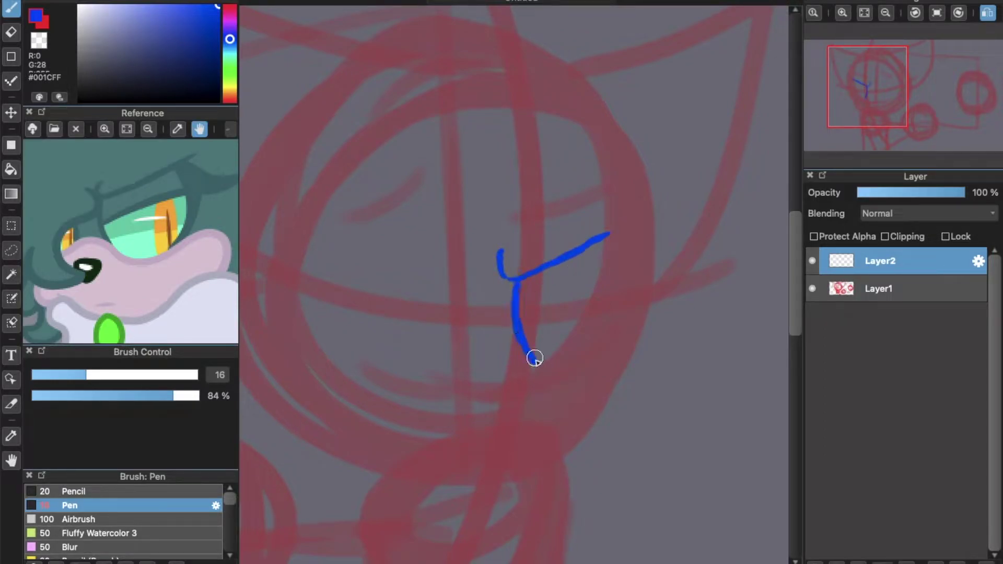
Complete the eye outline with its outer edge and rounded lower curve, adding a filled pointed lash at the outer corner
{"action": "left_click_drag", "start_coordinate": [595, 241], "coordinate": [618, 330]}
{"action": "mouse_move", "coordinate": [618, 319]}
{"action": "left_mouse_down"}
{"action": "mouse_move", "coordinate": [600, 351]}
{"action": "mouse_move", "coordinate": [551, 374]}
{"action": "left_mouse_up"}
{"action": "key", "text": "ctrl+z"}
{"action": "mouse_move", "coordinate": [618, 319]}
{"action": "left_mouse_down"}
{"action": "mouse_move", "coordinate": [607, 349]}
{"action": "mouse_move", "coordinate": [583, 367]}
{"action": "mouse_move", "coordinate": [533, 353]}
{"action": "left_mouse_up"}
{"action": "mouse_move", "coordinate": [608, 243]}
{"action": "left_mouse_down"}
{"action": "mouse_move", "coordinate": [668, 234]}
{"action": "mouse_move", "coordinate": [621, 279]}
{"action": "mouse_move", "coordinate": [637, 258]}
{"action": "mouse_move", "coordinate": [618, 333]}
{"action": "mouse_move", "coordinate": [637, 257]}
{"action": "mouse_move", "coordinate": [660, 245]}
{"action": "mouse_move", "coordinate": [625, 274]}
{"action": "mouse_move", "coordinate": [617, 246]}
{"action": "left_mouse_up"}
{"action": "left_click_drag", "start_coordinate": [597, 353], "coordinate": [591, 362]}
{"action": "key", "text": "ctrl+z"}
Draw a slanted eyelid line across the eye, a narrow slit iris beneath it, and extend the brow line past the lash
{"action": "left_click_drag", "start_coordinate": [519, 302], "coordinate": [610, 272]}
{"action": "left_click_drag", "start_coordinate": [557, 292], "coordinate": [568, 359]}
{"action": "key", "text": "ctrl+z"}
{"action": "key", "text": "ctrl+z"}
{"action": "left_click_drag", "start_coordinate": [521, 319], "coordinate": [614, 280]}
{"action": "mouse_move", "coordinate": [561, 303]}
{"action": "left_mouse_down"}
{"action": "mouse_move", "coordinate": [574, 351]}
{"action": "mouse_move", "coordinate": [575, 297]}
{"action": "left_mouse_up"}
{"action": "mouse_move", "coordinate": [568, 302]}
{"action": "left_mouse_down"}
{"action": "mouse_move", "coordinate": [568, 331]}
{"action": "mouse_move", "coordinate": [576, 297]}
{"action": "mouse_move", "coordinate": [567, 337]}
{"action": "left_mouse_up"}
{"action": "key", "text": "ctrl+z"}
{"action": "key", "text": "ctrl+z"}
{"action": "left_click_drag", "start_coordinate": [605, 236], "coordinate": [638, 216]}
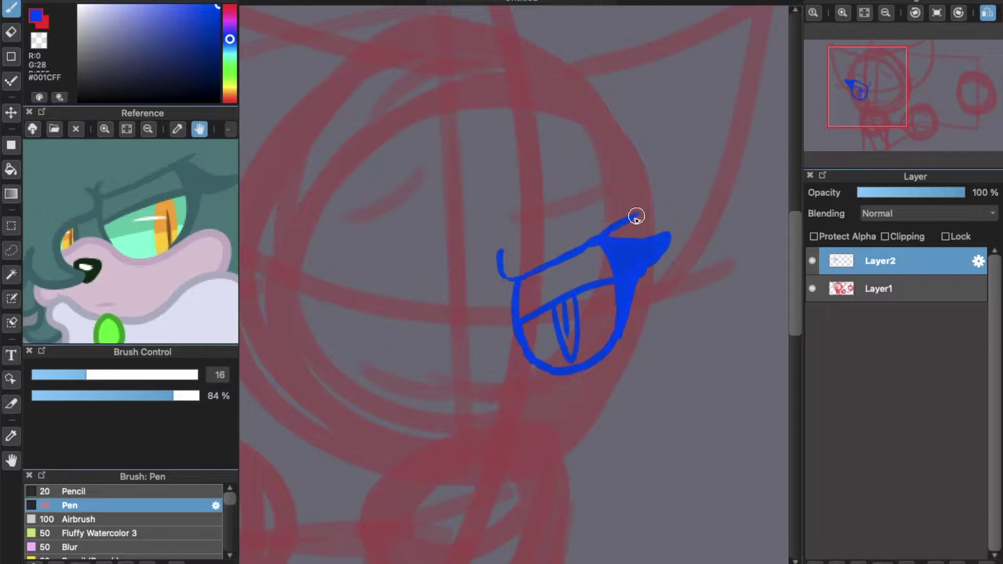
Reduce the eraser to size 28 and trim the curled inner end of the brow line
{"action": "left_click", "coordinate": [11, 32]}
{"action": "key", "text": "bracketleft"}
{"action": "key", "text": "bracketleft"}
{"action": "key", "text": "bracketleft"}
{"action": "key", "text": "bracketleft"}
{"action": "key", "text": "bracketleft"}
{"action": "key", "text": "bracketleft"}
{"action": "key", "text": "bracketleft"}
{"action": "key", "text": "bracketleft"}
{"action": "mouse_move", "coordinate": [491, 250]}
{"action": "left_mouse_down"}
{"action": "mouse_move", "coordinate": [496, 277]}
{"action": "mouse_move", "coordinate": [504, 269]}
{"action": "left_mouse_up"}
{"action": "left_click", "coordinate": [11, 9]}
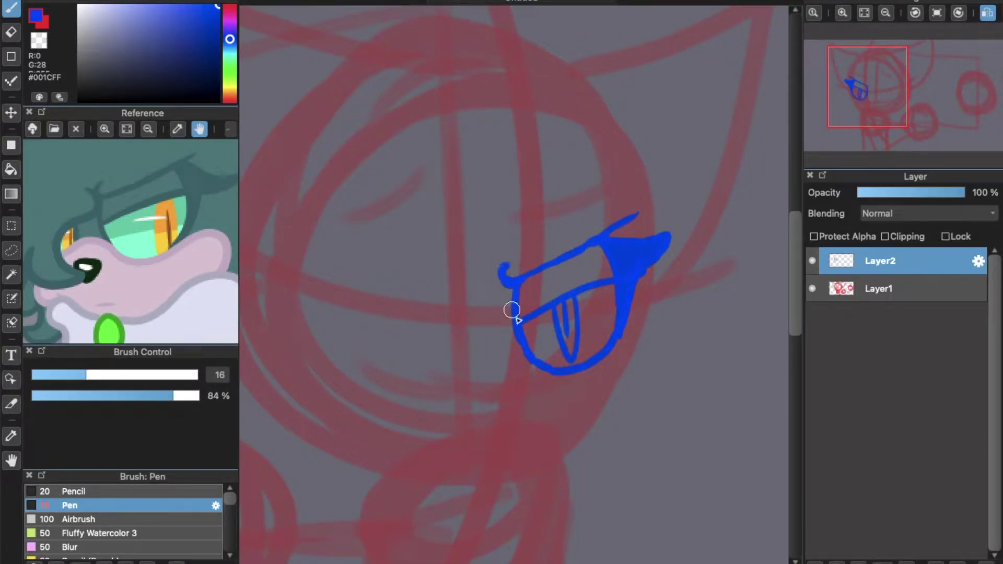
Erase the brow line and redraw it lower, close to the eyelid, with a small curl at the inner end
{"action": "key", "text": "e"}
{"action": "left_click_drag", "start_coordinate": [504, 265], "coordinate": [620, 209]}
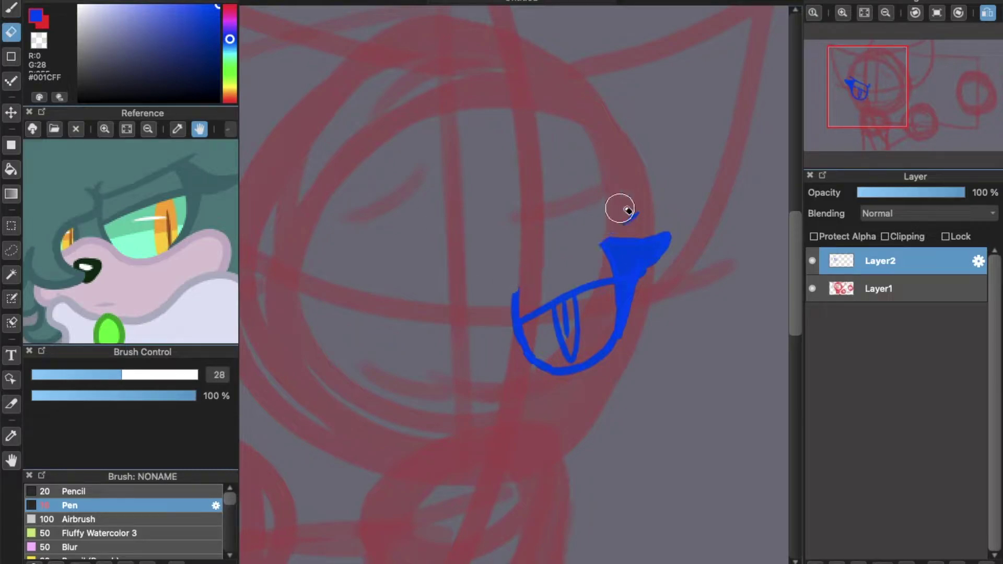
{"action": "key", "text": "b"}
{"action": "mouse_move", "coordinate": [515, 289]}
{"action": "left_mouse_down"}
{"action": "mouse_move", "coordinate": [513, 312]}
{"action": "mouse_move", "coordinate": [612, 236]}
{"action": "left_mouse_up"}
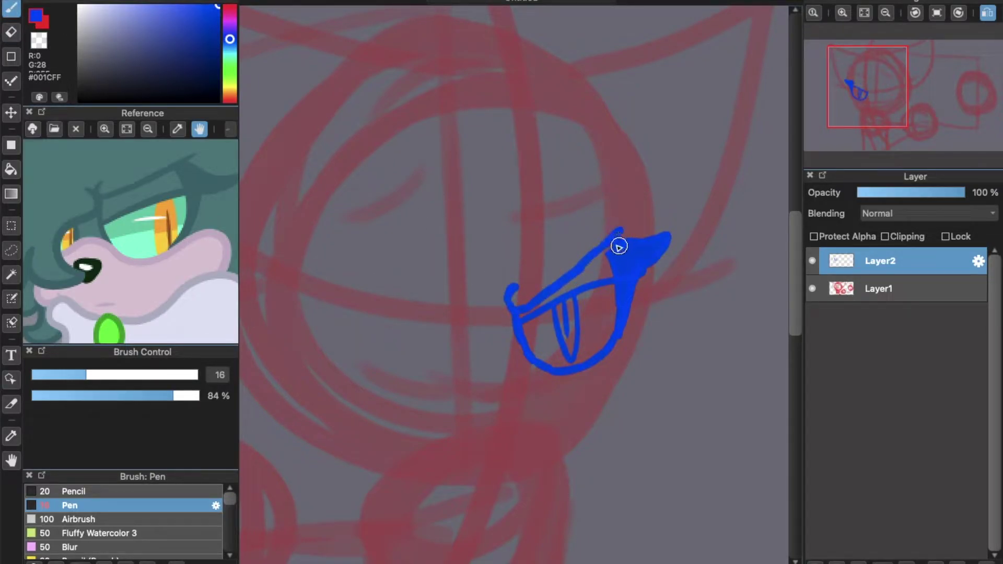
Add a new layer on top of the eye layer and turn off the mirrored canvas view
{"action": "key", "text": "super+minus"}
{"action": "key", "text": "super+minus"}
{"action": "key", "text": "super+plus"}
{"action": "left_click_drag", "start_coordinate": [796, 248], "coordinate": [796, 259]}
{"action": "key", "text": "super+plus"}
{"action": "key", "text": "super+minus"}
{"action": "key", "text": "super+minus"}
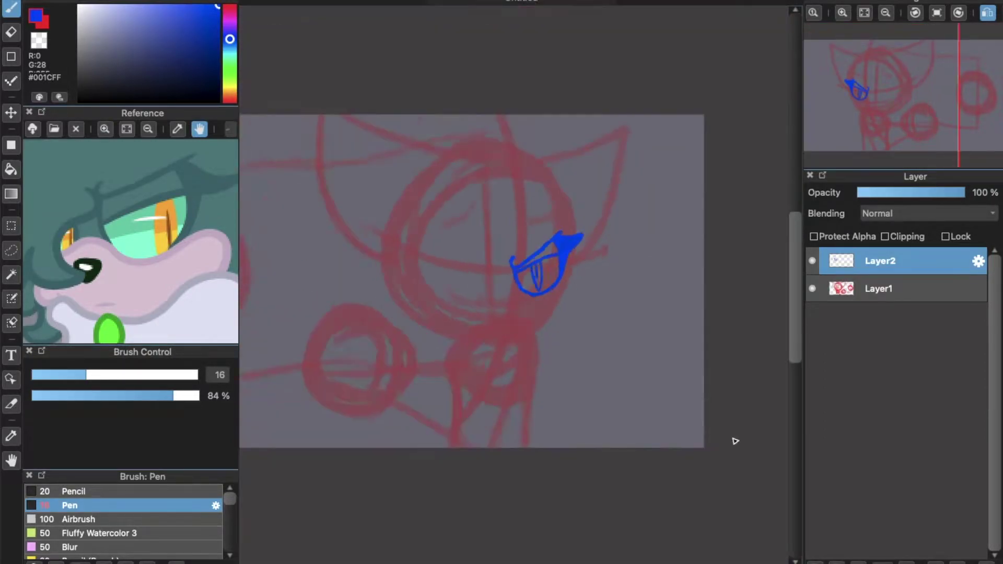
{"action": "key", "text": "super+minus"}
{"action": "left_click", "coordinate": [815, 561]}
{"action": "left_click", "coordinate": [986, 14]}
{"action": "key", "text": "super+plus"}
{"action": "key", "text": "super+plus"}
{"action": "key", "text": "super+plus"}
{"action": "key", "text": "super+plus"}
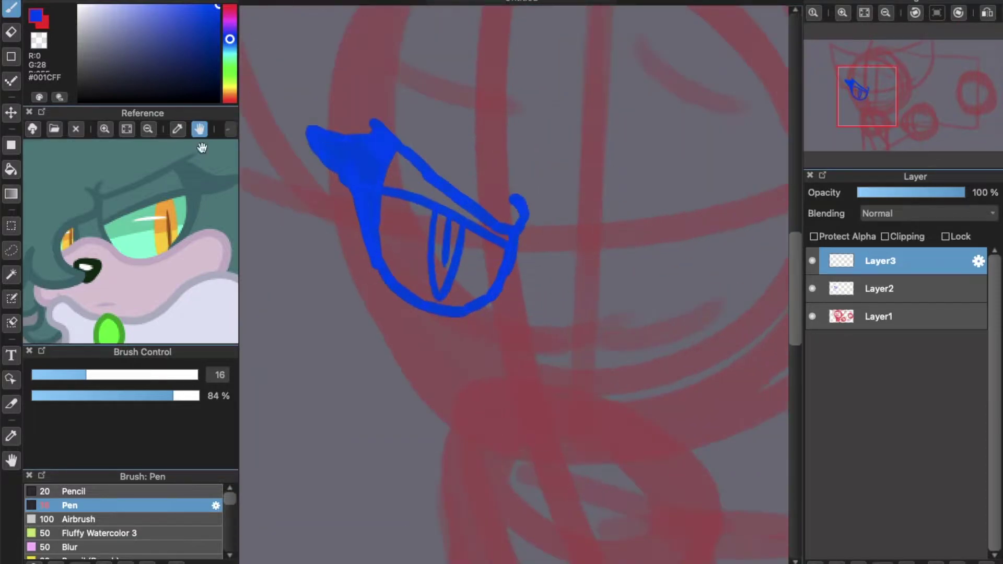
On Layer2, erase the slit iris and redraw it as a narrow rounded shape with a central pupil line
{"action": "left_click", "coordinate": [11, 32]}
{"action": "left_click", "coordinate": [883, 289]}
{"action": "mouse_move", "coordinate": [427, 219]}
{"action": "left_mouse_down"}
{"action": "mouse_move", "coordinate": [456, 230]}
{"action": "mouse_move", "coordinate": [449, 290]}
{"action": "mouse_move", "coordinate": [454, 263]}
{"action": "mouse_move", "coordinate": [418, 257]}
{"action": "left_mouse_up"}
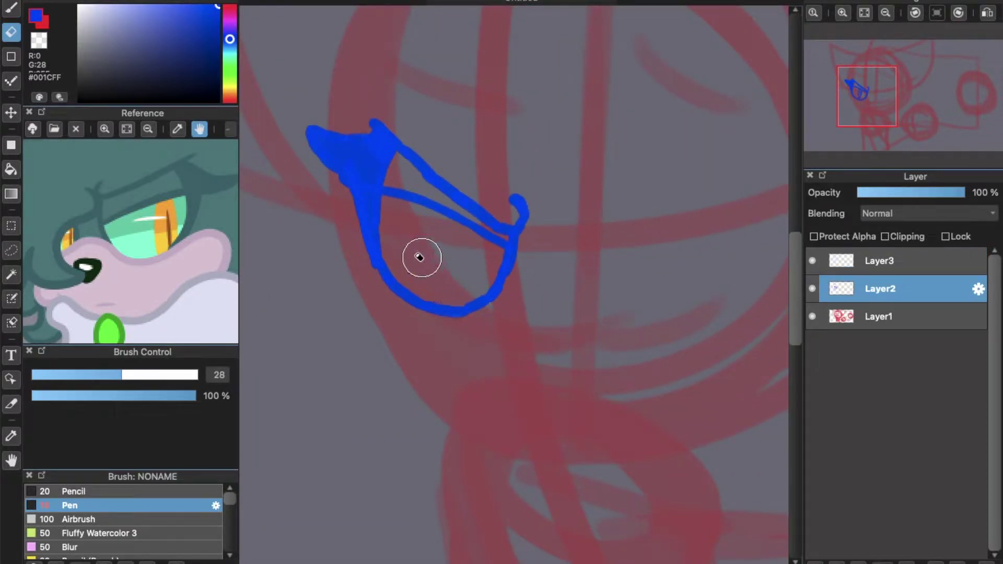
{"action": "left_click", "coordinate": [11, 8]}
{"action": "mouse_move", "coordinate": [442, 214]}
{"action": "left_mouse_down"}
{"action": "mouse_move", "coordinate": [453, 222]}
{"action": "mouse_move", "coordinate": [448, 274]}
{"action": "left_mouse_up"}
{"action": "key", "text": "super+z"}
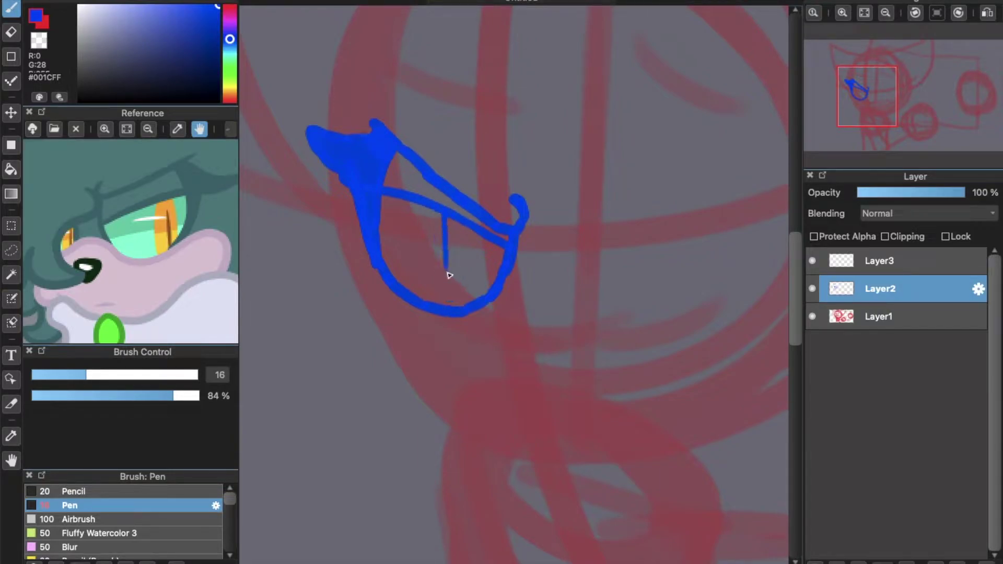
{"action": "mouse_move", "coordinate": [432, 206]}
{"action": "left_mouse_down"}
{"action": "mouse_move", "coordinate": [450, 291]}
{"action": "mouse_move", "coordinate": [459, 214]}
{"action": "left_mouse_up"}
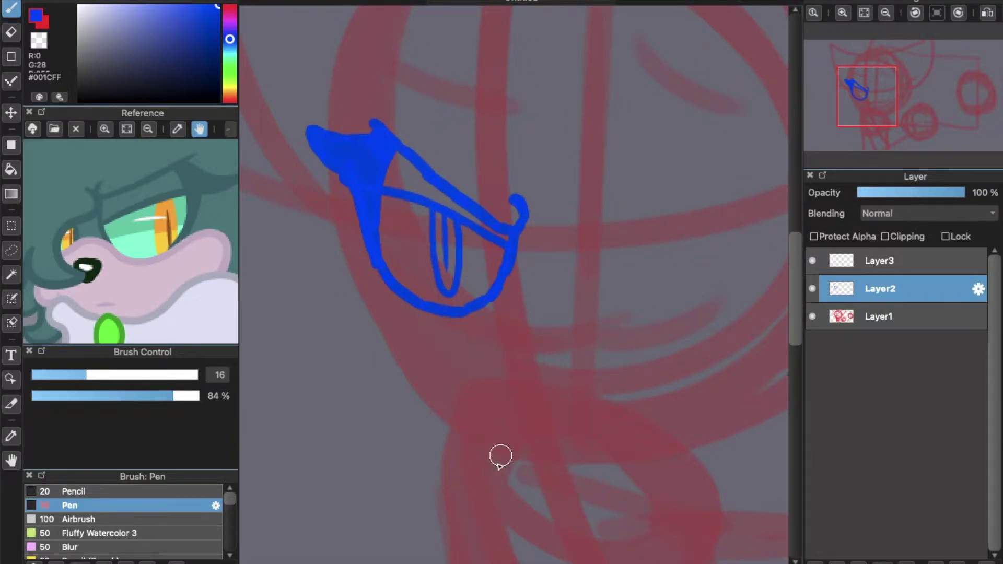
Move the blue eye drawing slightly inward and upward on the face
{"action": "key", "text": "super+minus"}
{"action": "left_click_drag", "start_coordinate": [480, 562], "coordinate": [503, 561]}
{"action": "left_click", "coordinate": [11, 113]}
{"action": "left_click_drag", "start_coordinate": [362, 250], "coordinate": [398, 232]}
{"action": "key", "text": "super+minus"}
{"action": "key", "text": "super+minus"}
Draw a straight blue diagonal line rising across the lower head and chest with the shape brush at size 9.4
{"action": "left_click", "coordinate": [14, 57]}
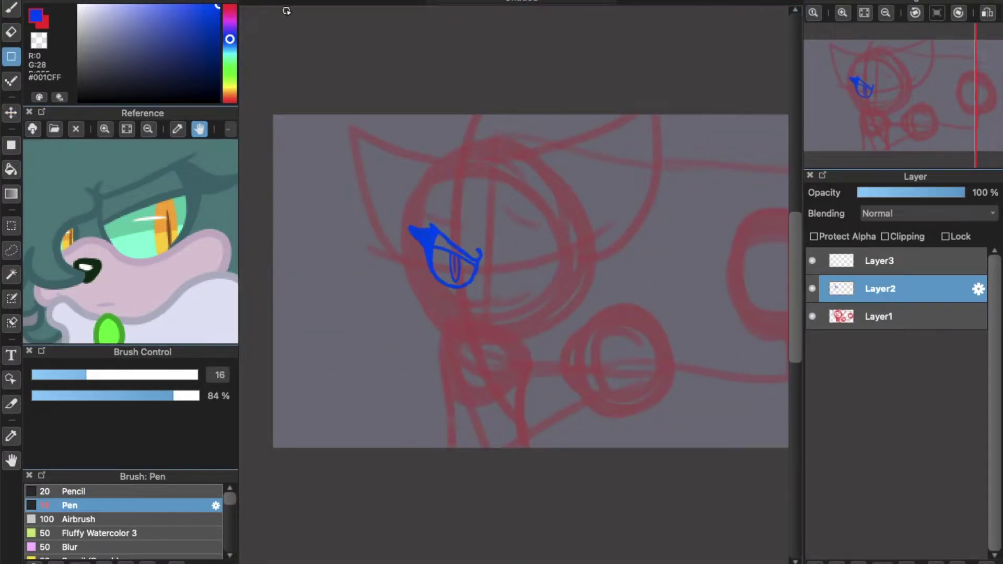
{"action": "left_click", "coordinate": [61, 376]}
{"action": "left_click_drag", "start_coordinate": [463, 113], "coordinate": [798, 312]}
{"action": "key", "text": "super+minus"}
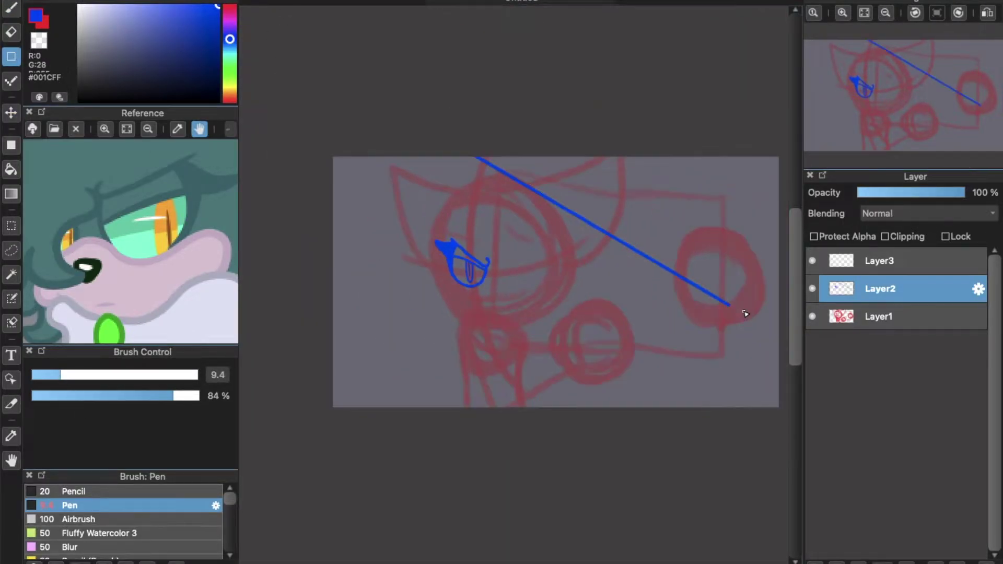
{"action": "key", "text": "super+equal"}
{"action": "key", "text": "super+equal"}
{"action": "key", "text": "super+z"}
{"action": "left_click_drag", "start_coordinate": [308, 457], "coordinate": [686, 241]}
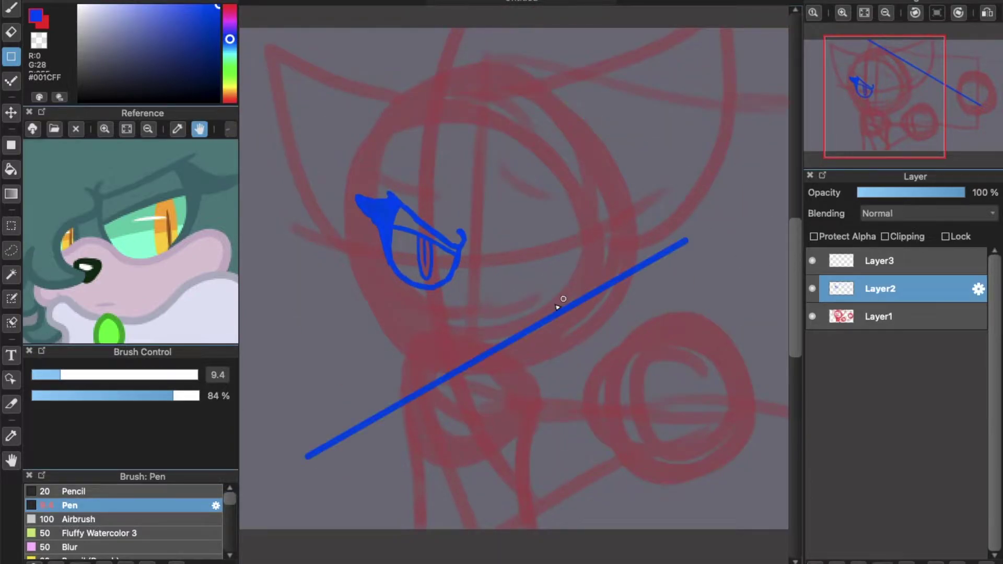
Undo the diagonal line, set the brush opacity to 100%, and try another straight diagonal stroke across the lower head
{"action": "key", "text": "super+equal"}
{"action": "key", "text": "super+z"}
{"action": "left_click_drag", "start_coordinate": [185, 395], "coordinate": [201, 395]}
{"action": "left_click_drag", "start_coordinate": [261, 457], "coordinate": [598, 287]}
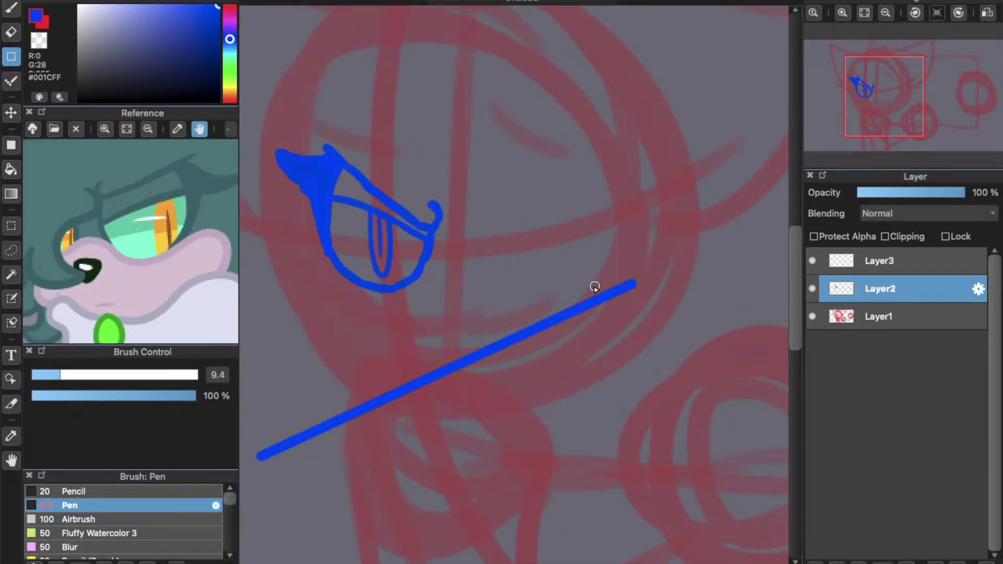
{"action": "key", "text": "ctrl+z"}
On Layer3, draw a four-cornered frame outline in near-black #001401 from the top of the head over the sketched frame
{"action": "scroll", "coordinate": [593, 293], "scroll_direction": "down", "scroll_amount": 2}
{"action": "scroll", "coordinate": [262, 94], "scroll_direction": "right", "scroll_amount": 3}
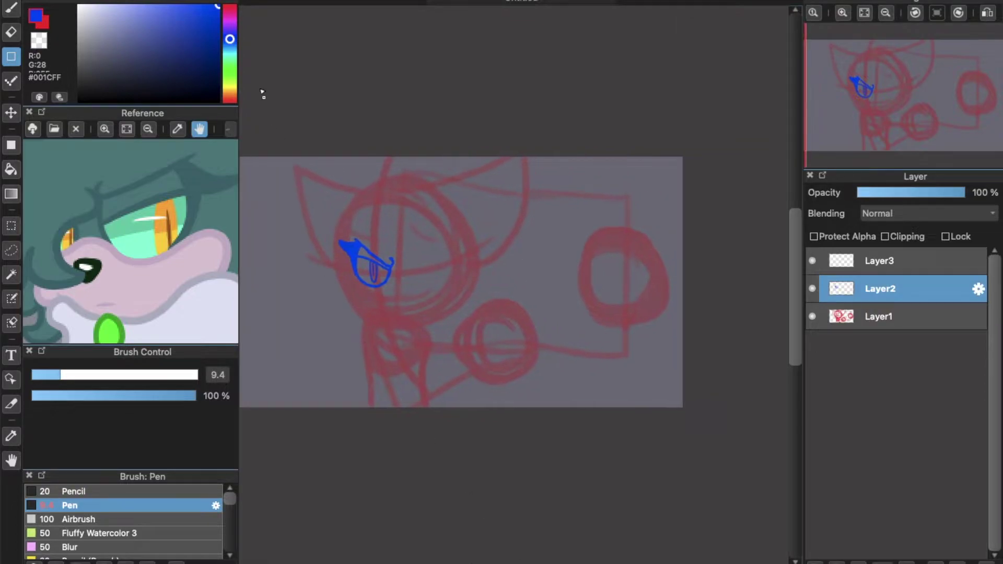
{"action": "left_click_drag", "start_coordinate": [232, 78], "coordinate": [229, 69]}
{"action": "left_click_drag", "start_coordinate": [218, 93], "coordinate": [223, 98]}
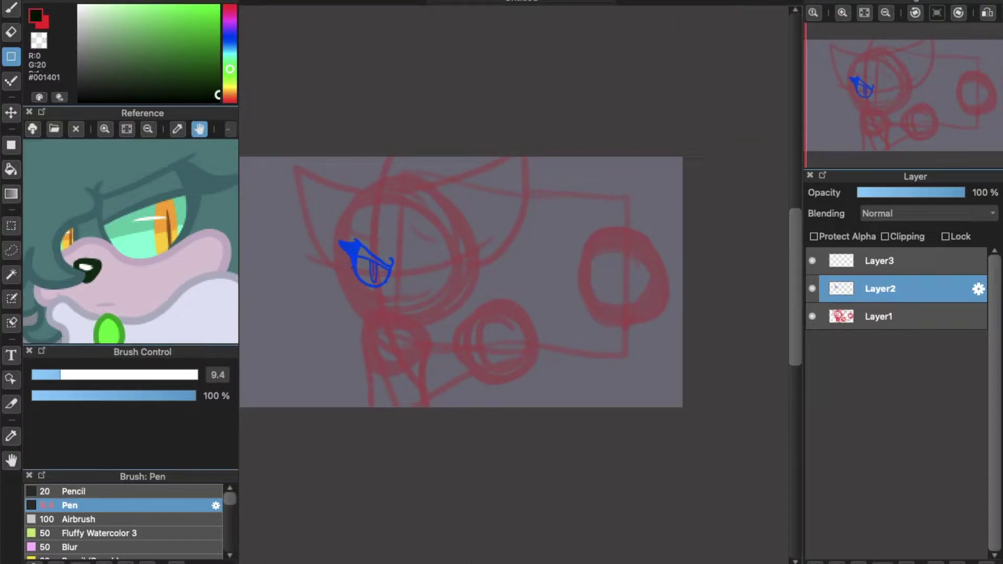
{"action": "left_click", "coordinate": [864, 266]}
{"action": "left_click_drag", "start_coordinate": [399, 167], "coordinate": [466, 173]}
{"action": "left_click", "coordinate": [404, 173]}
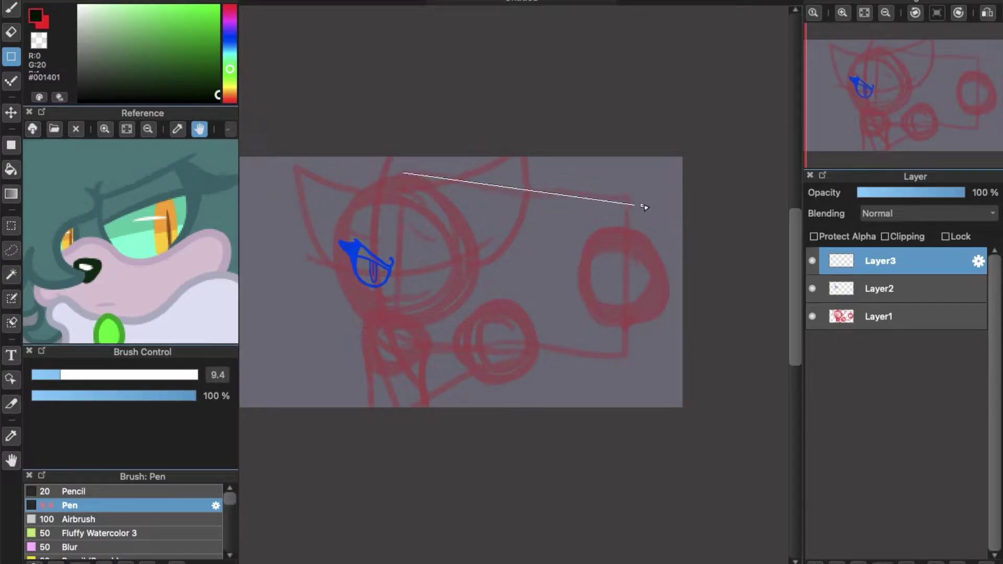
{"action": "left_click", "coordinate": [630, 198]}
{"action": "left_click", "coordinate": [628, 359]}
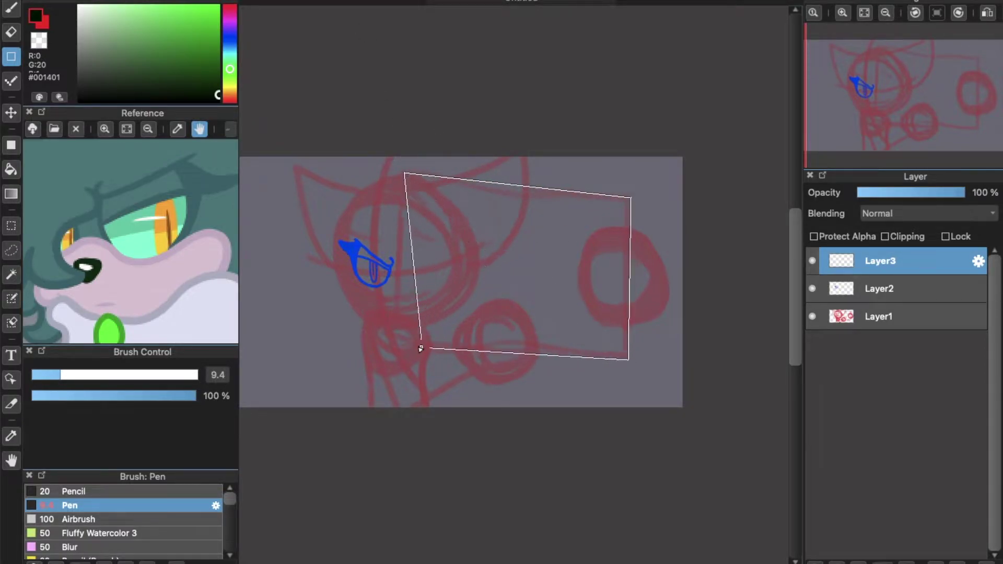
{"action": "double_click", "coordinate": [391, 339]}
Switch the colour back to blue #1900FF and shift the eye on Layer2 slightly toward the frame's edge
{"action": "key", "text": "super+plus"}
{"action": "left_click_drag", "start_coordinate": [515, 563], "coordinate": [472, 561]}
{"action": "left_click_drag", "start_coordinate": [219, 78], "coordinate": [220, 5]}
{"action": "left_click", "coordinate": [231, 37]}
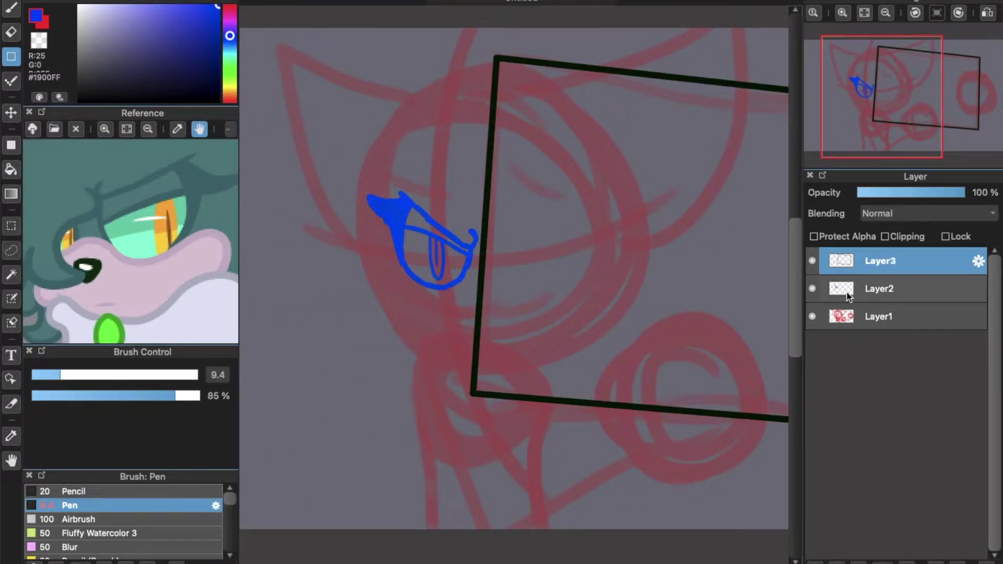
{"action": "left_click", "coordinate": [830, 292]}
{"action": "left_click_drag", "start_coordinate": [521, 563], "coordinate": [508, 562]}
{"action": "left_click", "coordinate": [11, 116]}
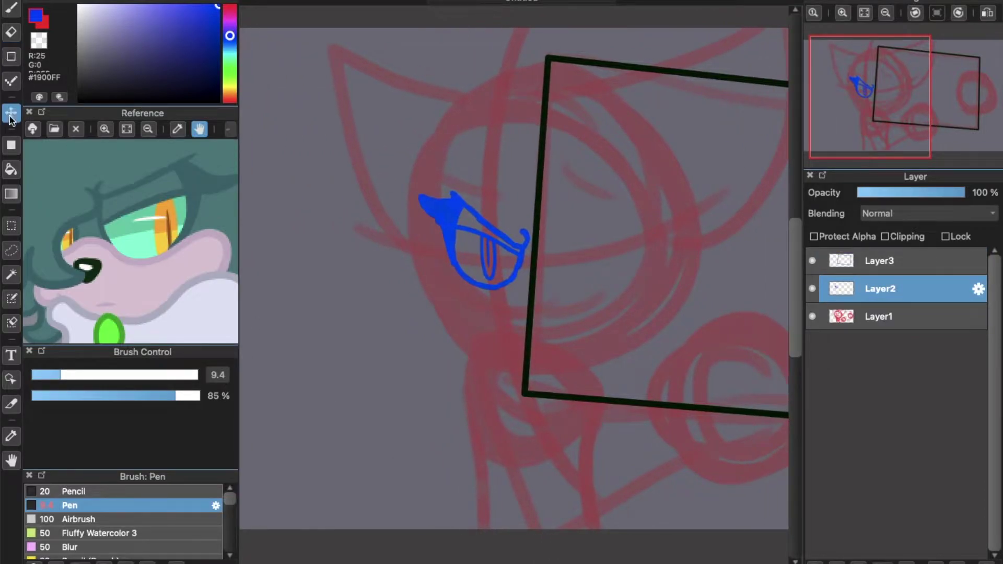
{"action": "key", "text": "super+plus"}
{"action": "left_click_drag", "start_coordinate": [463, 221], "coordinate": [469, 227]}
Mirror the canvas view, set the pen size to 19, and draw the scalloped cheek and chin outline below the eye
{"action": "key", "text": "b"}
{"action": "key", "text": "ctrl+minus"}
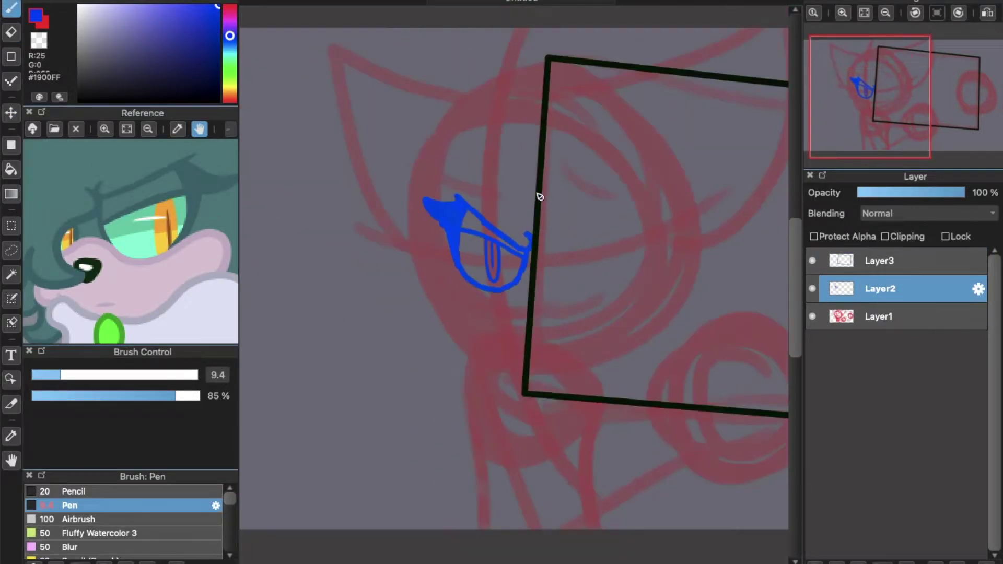
{"action": "left_click_drag", "start_coordinate": [454, 302], "coordinate": [479, 345]}
{"action": "key", "text": "super+z"}
{"action": "key", "text": "super+z"}
{"action": "left_click", "coordinate": [986, 13]}
{"action": "left_click", "coordinate": [95, 378]}
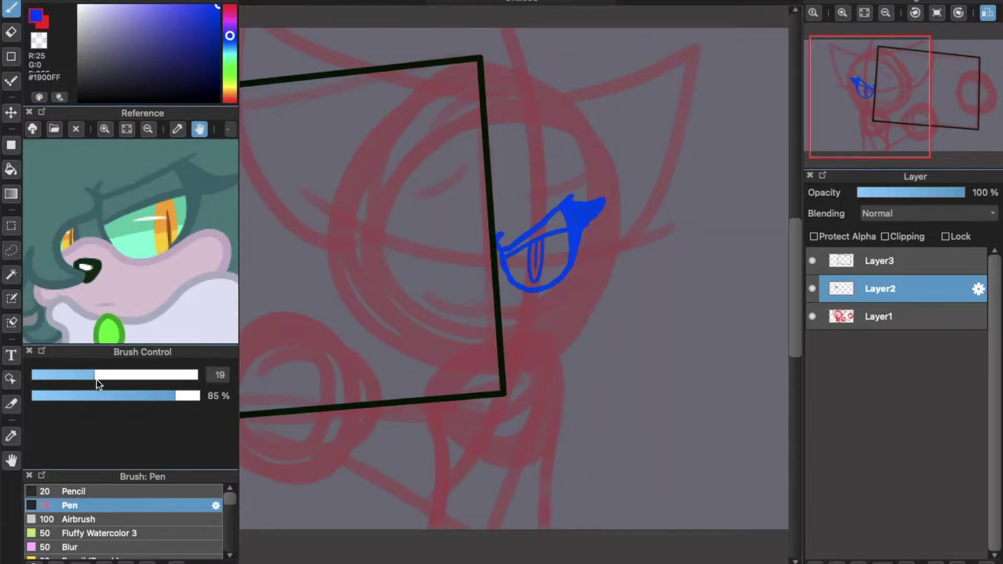
{"action": "key", "text": "super+plus"}
{"action": "key", "text": "ctrl+z"}
{"action": "mouse_move", "coordinate": [594, 268]}
{"action": "left_mouse_down"}
{"action": "mouse_move", "coordinate": [634, 308]}
{"action": "mouse_move", "coordinate": [606, 322]}
{"action": "left_mouse_up"}
{"action": "key", "text": "ctrl+z"}
{"action": "mouse_move", "coordinate": [584, 271]}
{"action": "left_mouse_down"}
{"action": "mouse_move", "coordinate": [626, 332]}
{"action": "mouse_move", "coordinate": [584, 365]}
{"action": "mouse_move", "coordinate": [464, 392]}
{"action": "left_mouse_up"}
{"action": "left_click_drag", "start_coordinate": [492, 281], "coordinate": [514, 283]}
{"action": "left_click_drag", "start_coordinate": [500, 374], "coordinate": [529, 378]}
{"action": "key", "text": "ctrl+z"}
{"action": "key", "text": "ctrl+z"}
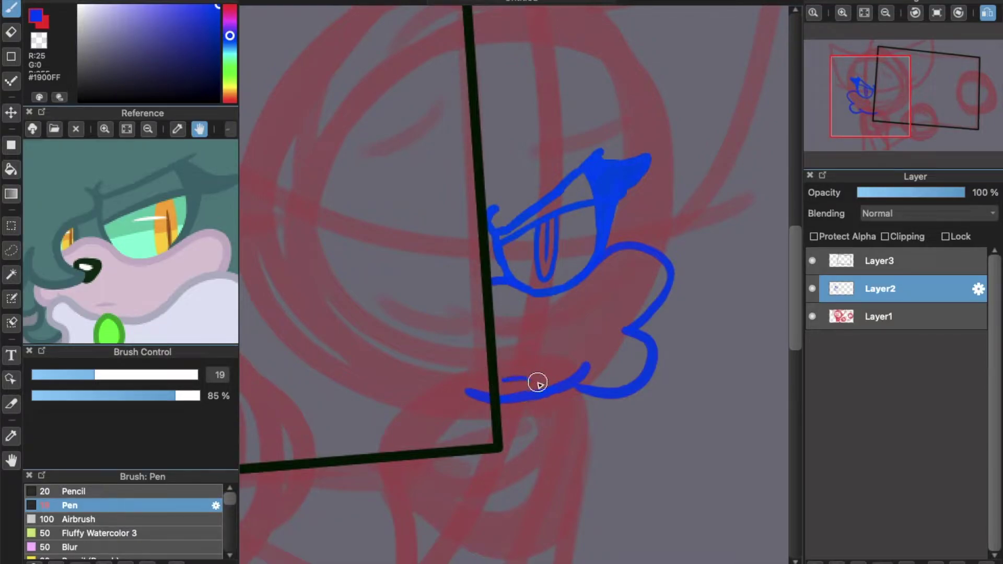
{"action": "key", "text": "ctrl+z"}
Draw the small nose between the cheeks and a first outline of the second eye and its cheek
{"action": "mouse_move", "coordinate": [491, 302]}
{"action": "left_mouse_down"}
{"action": "mouse_move", "coordinate": [512, 311]}
{"action": "mouse_move", "coordinate": [494, 320]}
{"action": "mouse_move", "coordinate": [477, 305]}
{"action": "mouse_move", "coordinate": [488, 329]}
{"action": "left_mouse_up"}
{"action": "mouse_move", "coordinate": [384, 209]}
{"action": "left_mouse_down"}
{"action": "mouse_move", "coordinate": [461, 174]}
{"action": "mouse_move", "coordinate": [449, 157]}
{"action": "mouse_move", "coordinate": [468, 204]}
{"action": "mouse_move", "coordinate": [475, 278]}
{"action": "mouse_move", "coordinate": [423, 287]}
{"action": "mouse_move", "coordinate": [406, 311]}
{"action": "mouse_move", "coordinate": [441, 381]}
{"action": "mouse_move", "coordinate": [448, 373]}
{"action": "mouse_move", "coordinate": [468, 387]}
{"action": "mouse_move", "coordinate": [451, 385]}
{"action": "left_mouse_up"}
{"action": "key", "text": "super+z"}
{"action": "mouse_move", "coordinate": [416, 214]}
{"action": "left_mouse_down"}
{"action": "mouse_move", "coordinate": [409, 227]}
{"action": "mouse_move", "coordinate": [420, 282]}
{"action": "left_mouse_up"}
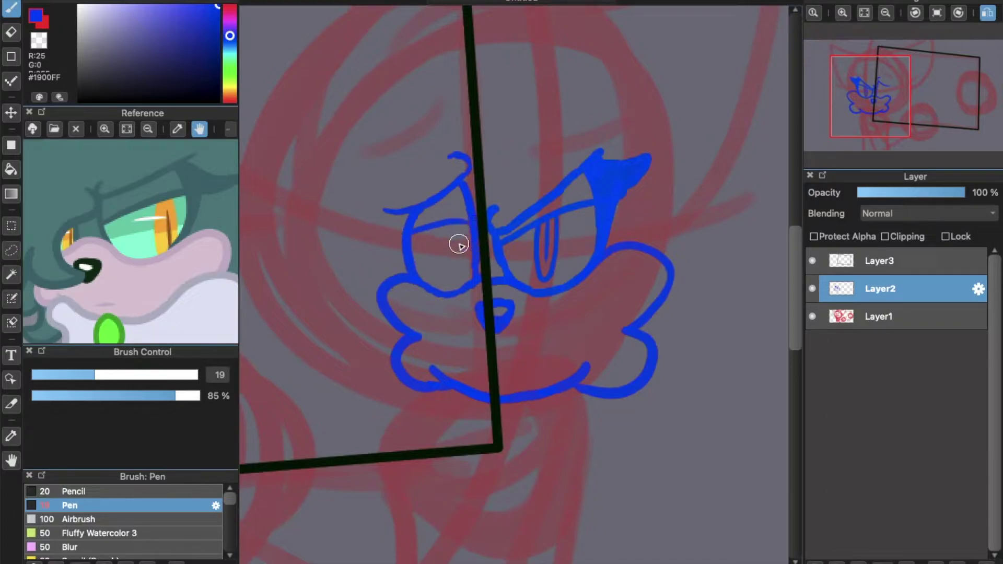
Undo the second eye's outer contour and cheek, and redraw them wider, joining the cheek to the chin line
{"action": "key", "text": "ctrl+z"}
{"action": "key", "text": "ctrl+z"}
{"action": "key", "text": "ctrl+z"}
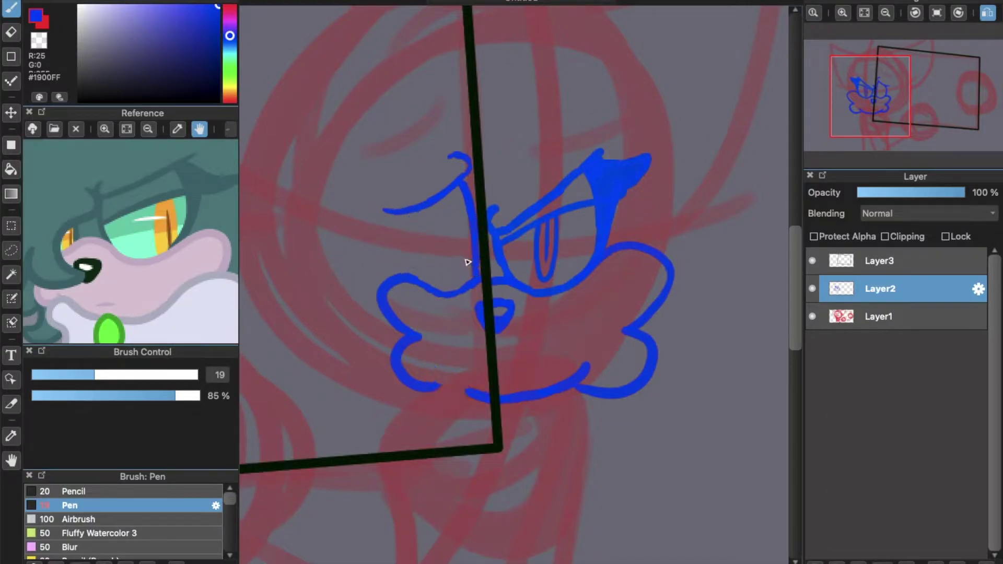
{"action": "mouse_move", "coordinate": [411, 214]}
{"action": "left_mouse_down"}
{"action": "mouse_move", "coordinate": [399, 213]}
{"action": "mouse_move", "coordinate": [394, 250]}
{"action": "mouse_move", "coordinate": [421, 293]}
{"action": "mouse_move", "coordinate": [462, 284]}
{"action": "left_mouse_up"}
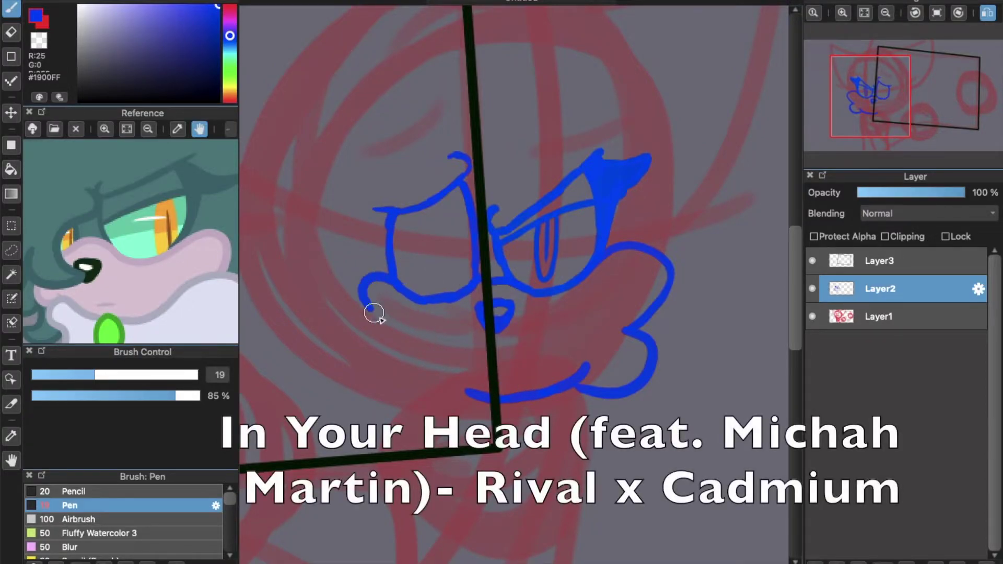
{"action": "mouse_move", "coordinate": [396, 287]}
{"action": "left_mouse_down"}
{"action": "mouse_move", "coordinate": [398, 343]}
{"action": "mouse_move", "coordinate": [456, 394]}
{"action": "mouse_move", "coordinate": [497, 389]}
{"action": "left_mouse_up"}
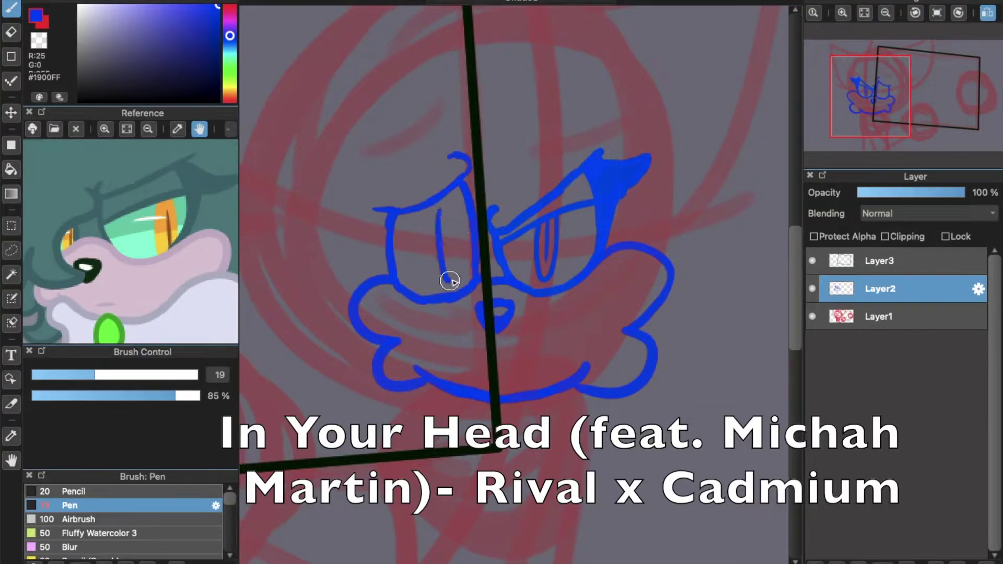
Try an arched iris and a pointed side lash on the second eye, and undo them
{"action": "mouse_move", "coordinate": [404, 266]}
{"action": "left_mouse_down"}
{"action": "mouse_move", "coordinate": [466, 266]}
{"action": "mouse_move", "coordinate": [451, 235]}
{"action": "mouse_move", "coordinate": [368, 271]}
{"action": "left_mouse_up"}
{"action": "key", "text": "super+z"}
{"action": "key", "text": "super+z"}
{"action": "mouse_move", "coordinate": [462, 272]}
{"action": "left_mouse_down"}
{"action": "mouse_move", "coordinate": [424, 231]}
{"action": "mouse_move", "coordinate": [403, 257]}
{"action": "mouse_move", "coordinate": [410, 268]}
{"action": "mouse_move", "coordinate": [390, 212]}
{"action": "mouse_move", "coordinate": [368, 262]}
{"action": "mouse_move", "coordinate": [336, 269]}
{"action": "mouse_move", "coordinate": [387, 266]}
{"action": "mouse_move", "coordinate": [385, 256]}
{"action": "mouse_move", "coordinate": [342, 270]}
{"action": "left_mouse_up"}
{"action": "key", "text": "super+z"}
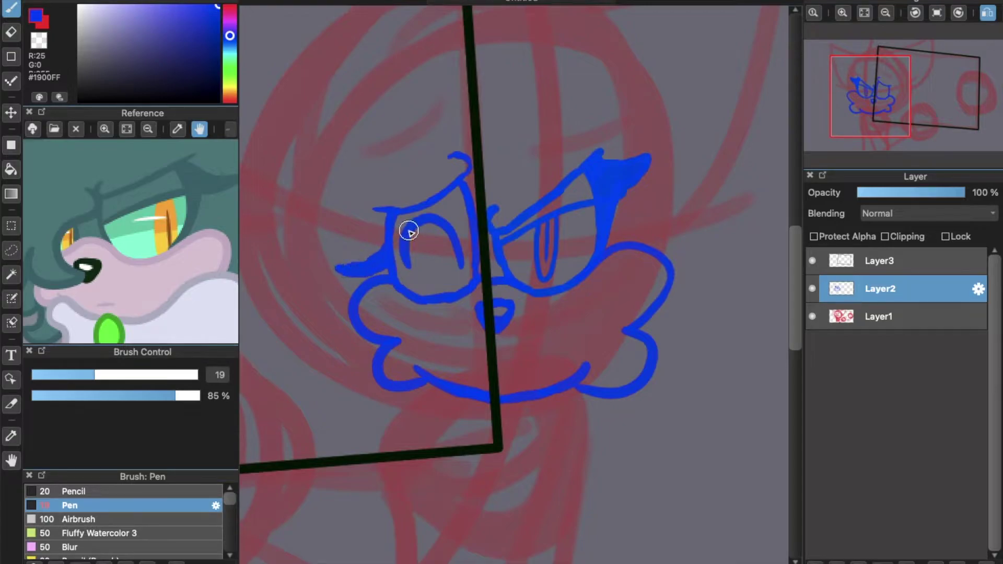
{"action": "mouse_move", "coordinate": [401, 239]}
{"action": "left_mouse_down"}
{"action": "mouse_move", "coordinate": [403, 273]}
{"action": "mouse_move", "coordinate": [399, 242]}
{"action": "left_mouse_up"}
{"action": "key", "text": "super+minus"}
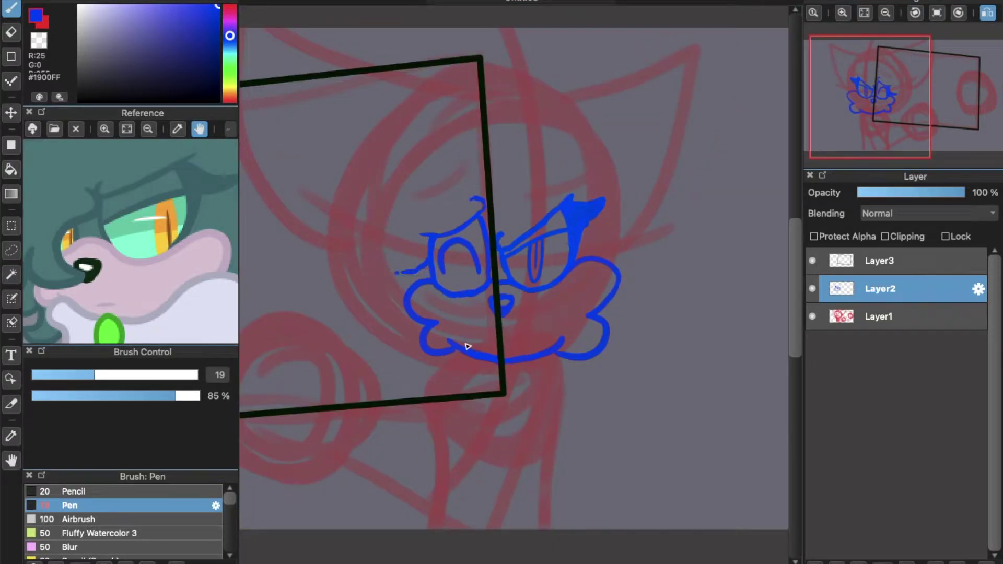
{"action": "key", "text": "ctrl+z"}
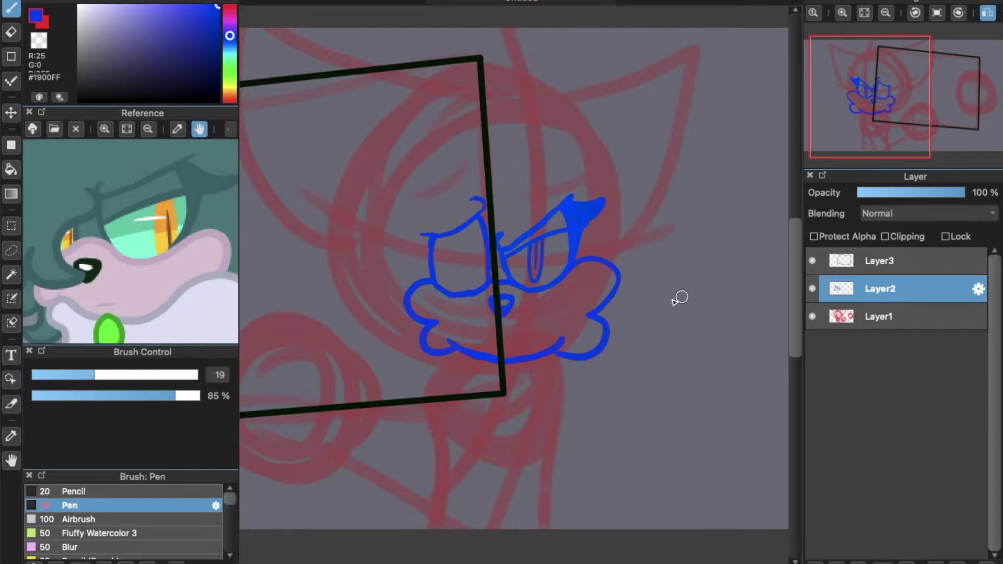
Turn off the mirrored view and draw a short mouth line between the nose and the chin
{"action": "key", "text": "super+plus"}
{"action": "left_click", "coordinate": [987, 12]}
{"action": "mouse_move", "coordinate": [504, 394]}
{"action": "left_mouse_down"}
{"action": "mouse_move", "coordinate": [542, 405]}
{"action": "mouse_move", "coordinate": [537, 396]}
{"action": "left_mouse_up"}
{"action": "key", "text": "super+z"}
{"action": "key", "text": "super+z"}
{"action": "key", "text": "super+z"}
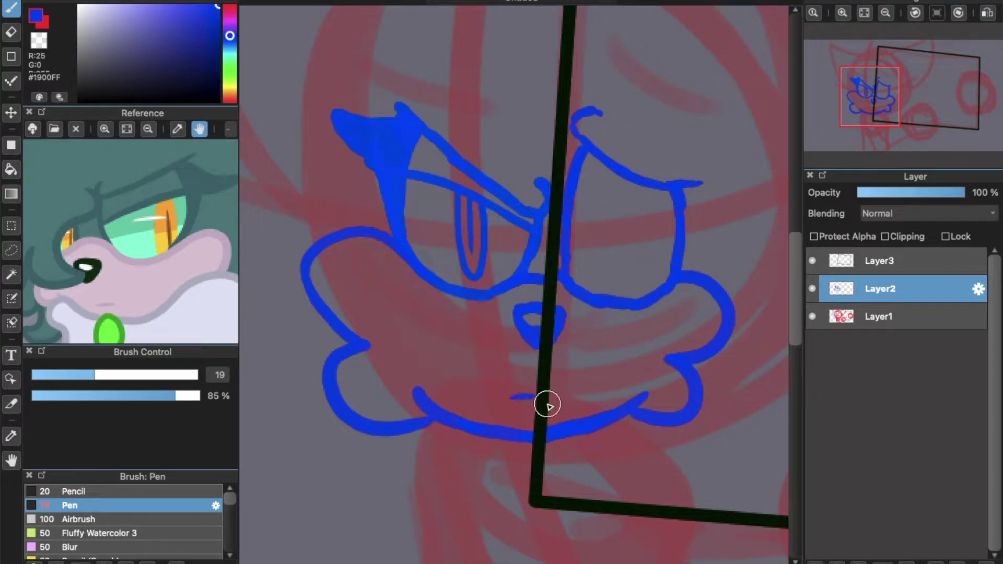
{"action": "key", "text": "ctrl+minus"}
{"action": "key", "text": "ctrl+minus"}
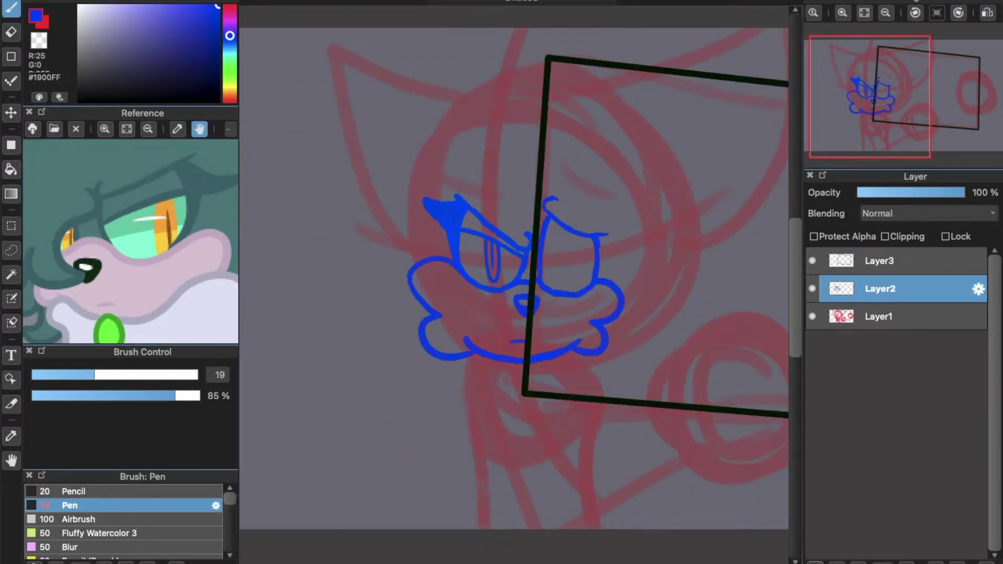
Add a new layer above Layer2 and draw the spiky fringe outline beside the forehead with small tufts on top
{"action": "key", "text": "ctrl+shift+n"}
{"action": "mouse_move", "coordinate": [492, 98]}
{"action": "left_mouse_down"}
{"action": "mouse_move", "coordinate": [395, 94]}
{"action": "mouse_move", "coordinate": [437, 125]}
{"action": "mouse_move", "coordinate": [358, 146]}
{"action": "mouse_move", "coordinate": [406, 201]}
{"action": "left_mouse_up"}
{"action": "left_click_drag", "start_coordinate": [180, 183], "coordinate": [197, 239]}
{"action": "left_click", "coordinate": [230, 129]}
{"action": "left_click", "coordinate": [241, 211]}
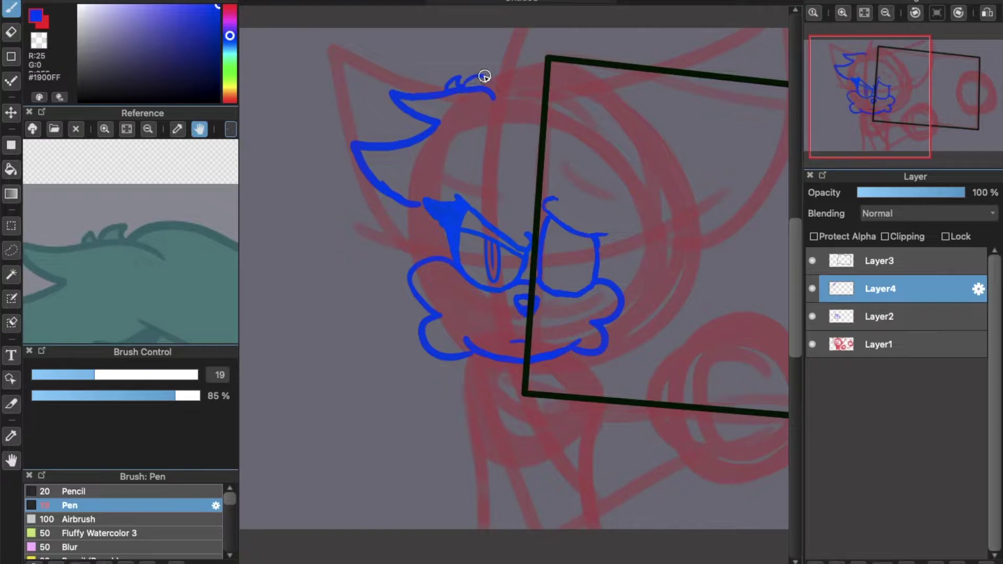
Extend the hair outline across the top of the head to the frame and erase the curved lock inside the frame
{"action": "left_click_drag", "start_coordinate": [179, 236], "coordinate": [138, 231]}
{"action": "mouse_move", "coordinate": [484, 90]}
{"action": "left_mouse_down"}
{"action": "mouse_move", "coordinate": [556, 86]}
{"action": "mouse_move", "coordinate": [626, 65]}
{"action": "mouse_move", "coordinate": [576, 170]}
{"action": "left_mouse_up"}
{"action": "key", "text": "e"}
{"action": "left_click_drag", "start_coordinate": [577, 94], "coordinate": [551, 94]}
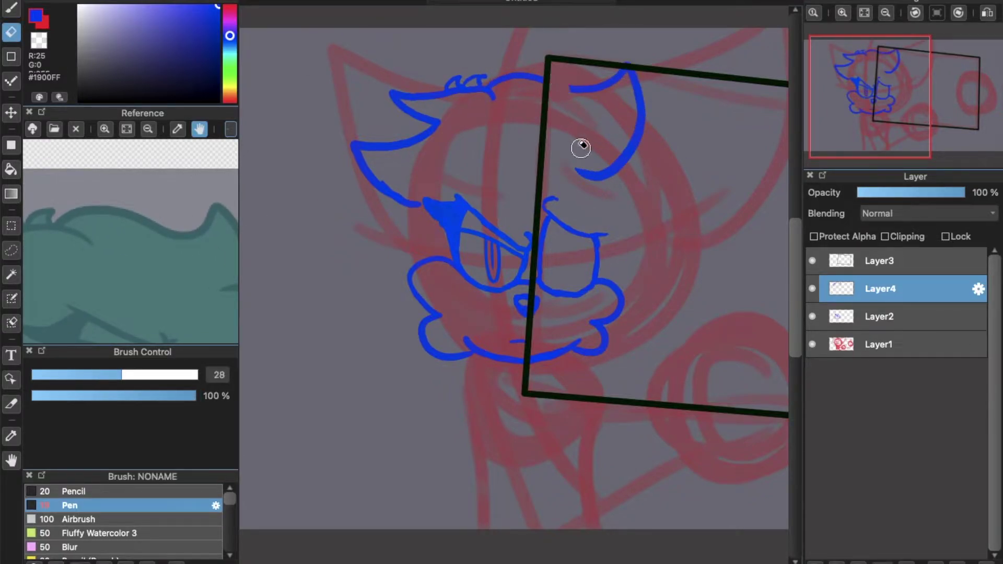
{"action": "mouse_move", "coordinate": [581, 148]}
{"action": "left_mouse_down"}
{"action": "mouse_move", "coordinate": [589, 195]}
{"action": "mouse_move", "coordinate": [611, 204]}
{"action": "mouse_move", "coordinate": [626, 129]}
{"action": "mouse_move", "coordinate": [608, 98]}
{"action": "mouse_move", "coordinate": [651, 170]}
{"action": "left_mouse_up"}
Draw a larger curved brow fold at the inner corner of the slit-pupil eye and erase the old curl on Layer2
{"action": "mouse_move", "coordinate": [180, 254]}
{"action": "left_mouse_down"}
{"action": "mouse_move", "coordinate": [168, 204]}
{"action": "mouse_move", "coordinate": [149, 200]}
{"action": "left_mouse_up"}
{"action": "left_click", "coordinate": [11, 8]}
{"action": "key", "text": "super+plus"}
{"action": "left_click_drag", "start_coordinate": [551, 150], "coordinate": [544, 230]}
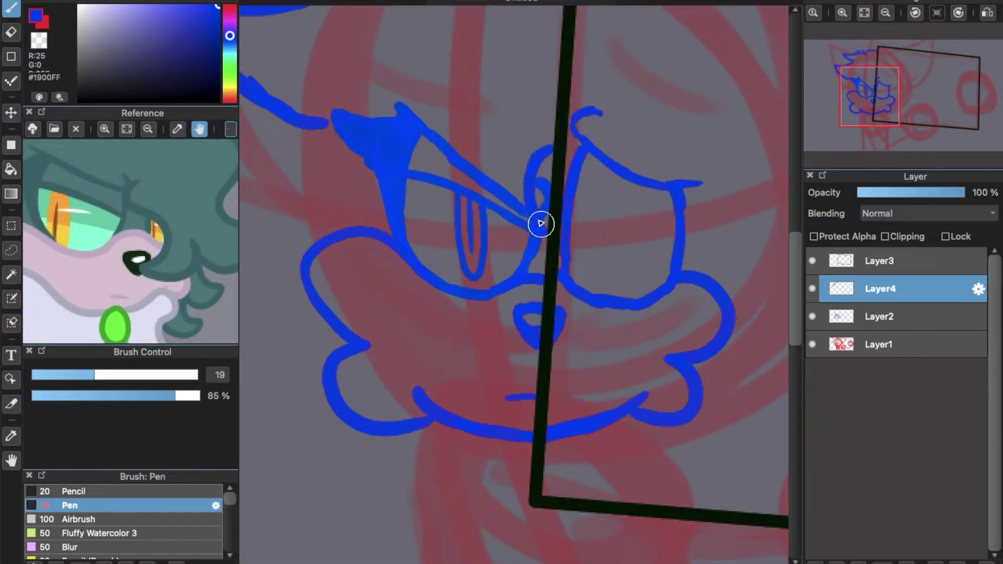
{"action": "left_click", "coordinate": [11, 33]}
{"action": "left_click", "coordinate": [846, 317]}
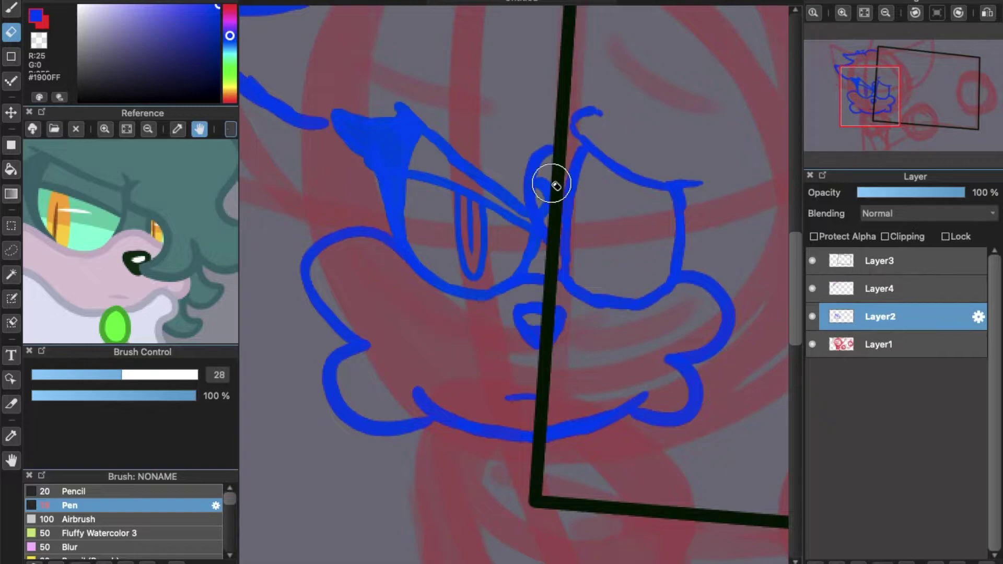
On Layer4, rework the nose with a longer lower tip and remove the extra line beside it
{"action": "key", "text": "b"}
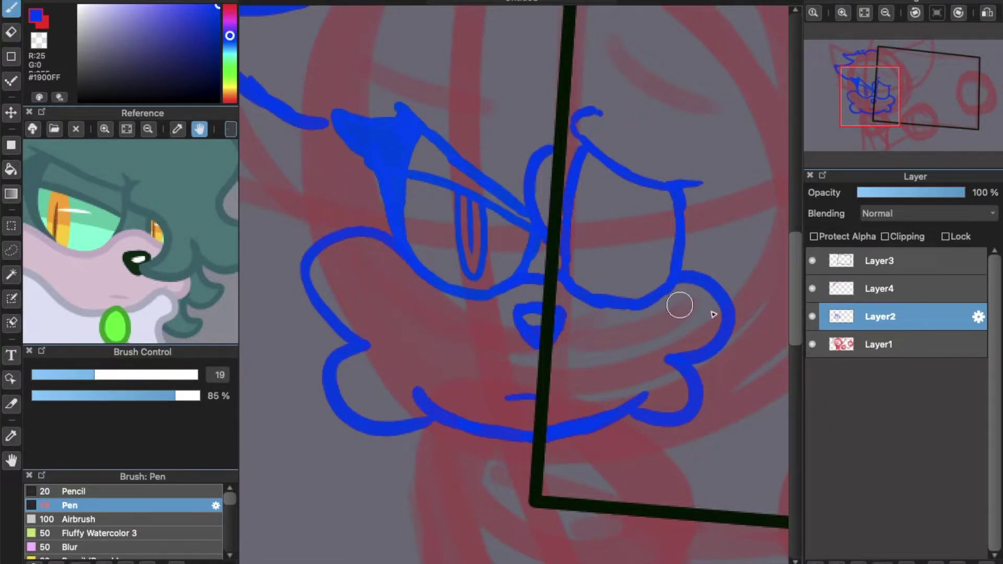
{"action": "key", "text": "ctrl+Up"}
{"action": "left_click_drag", "start_coordinate": [562, 261], "coordinate": [573, 313]}
{"action": "left_click_drag", "start_coordinate": [567, 329], "coordinate": [517, 350]}
{"action": "key", "text": "super+z"}
{"action": "left_click_drag", "start_coordinate": [571, 305], "coordinate": [560, 322]}
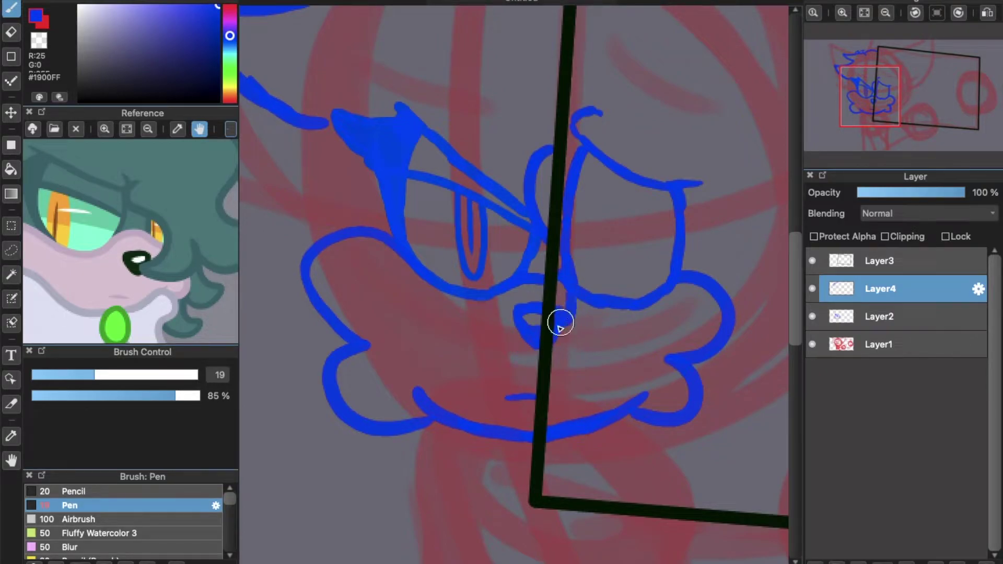
{"action": "key", "text": "e"}
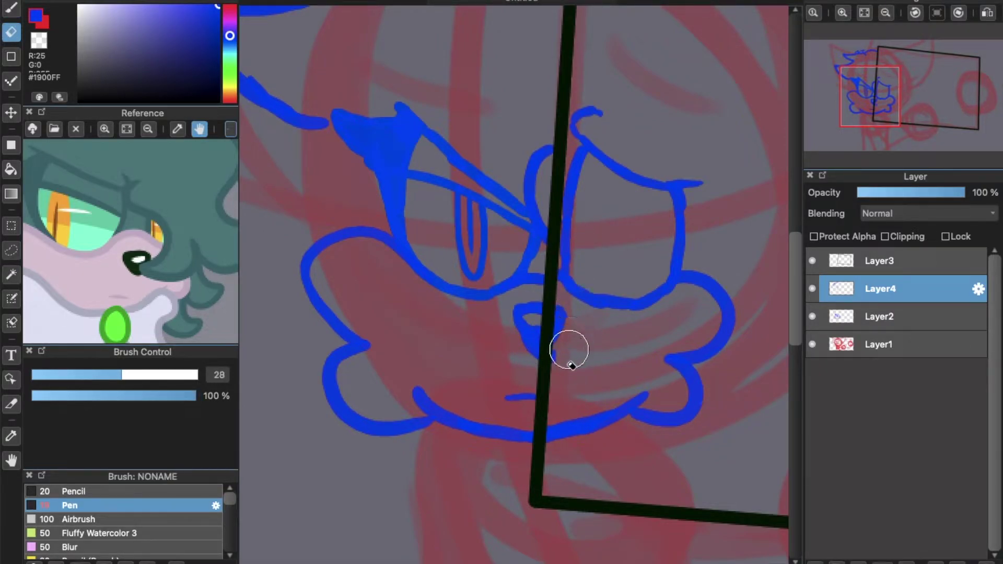
{"action": "left_click", "coordinate": [869, 314]}
{"action": "mouse_move", "coordinate": [551, 322]}
{"action": "left_mouse_down"}
{"action": "mouse_move", "coordinate": [569, 340]}
{"action": "mouse_move", "coordinate": [527, 346]}
{"action": "left_mouse_up"}
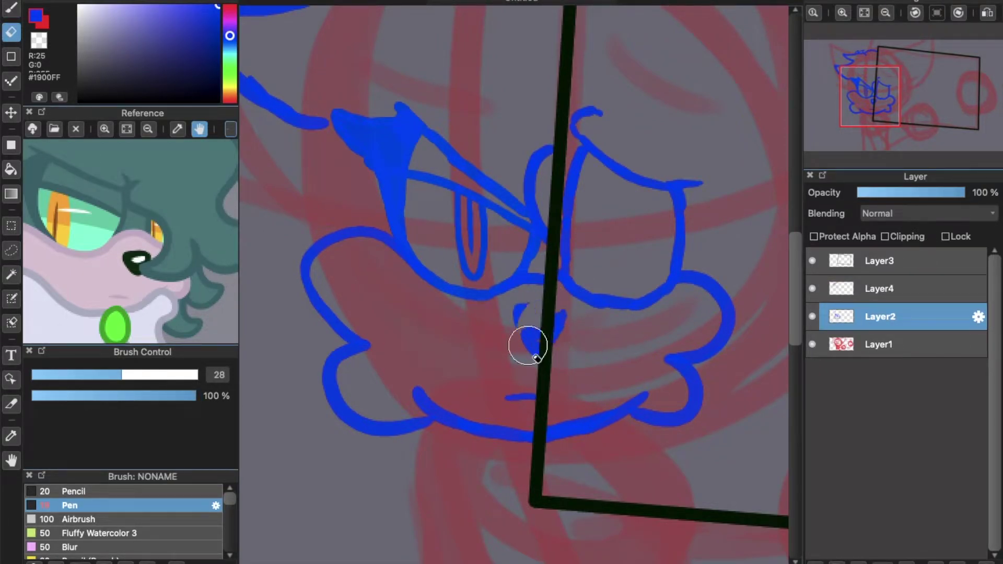
{"action": "key", "text": "ctrl+z"}
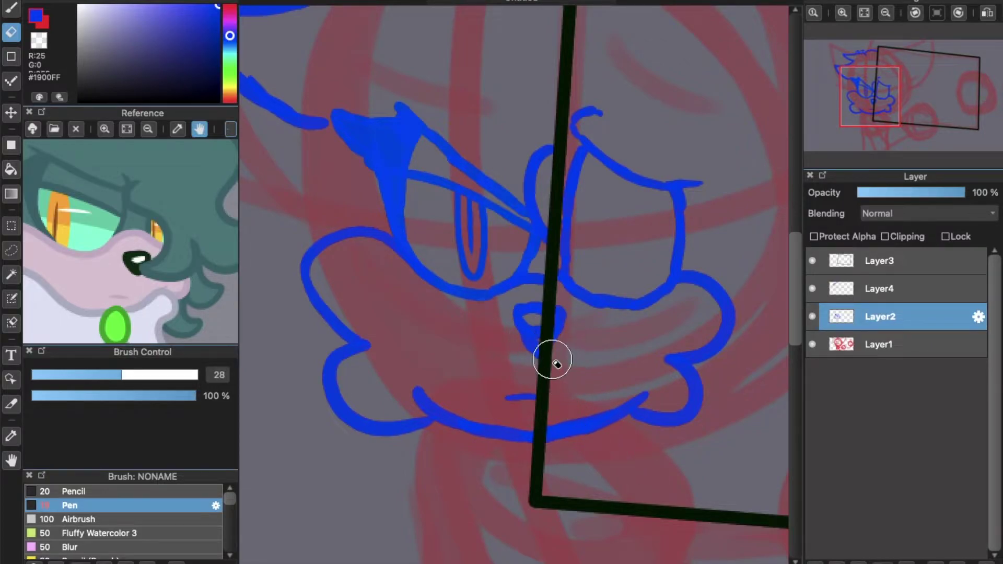
{"action": "key", "text": "ctrl+minus"}
{"action": "key", "text": "ctrl+plus"}
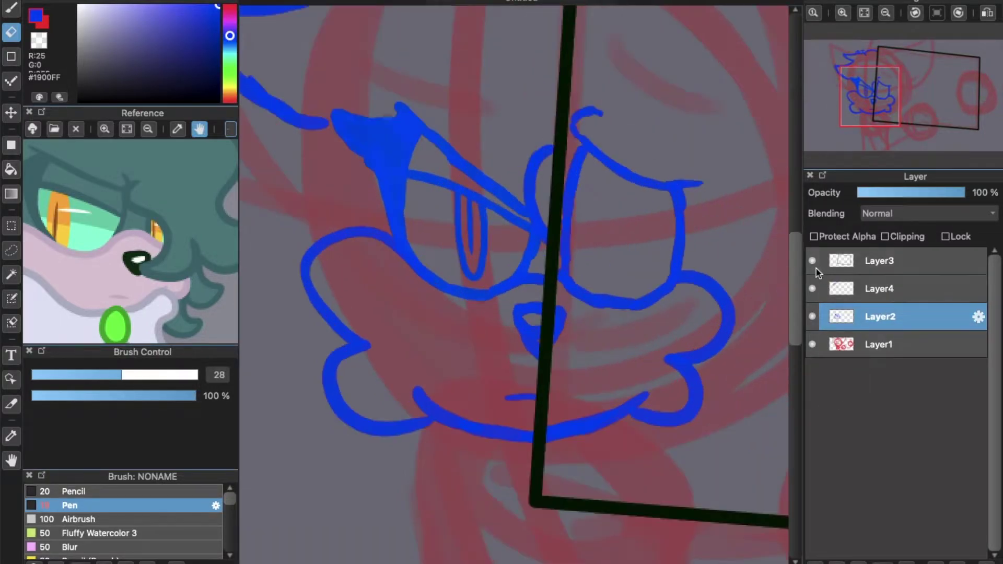
Merge Layer4 down into Layer2 and erase the upper lid and curl of the eye inside the frame
{"action": "left_click", "coordinate": [872, 287]}
{"action": "left_click", "coordinate": [957, 562]}
{"action": "mouse_move", "coordinate": [585, 120]}
{"action": "left_mouse_down"}
{"action": "mouse_move", "coordinate": [617, 163]}
{"action": "mouse_move", "coordinate": [685, 179]}
{"action": "left_mouse_up"}
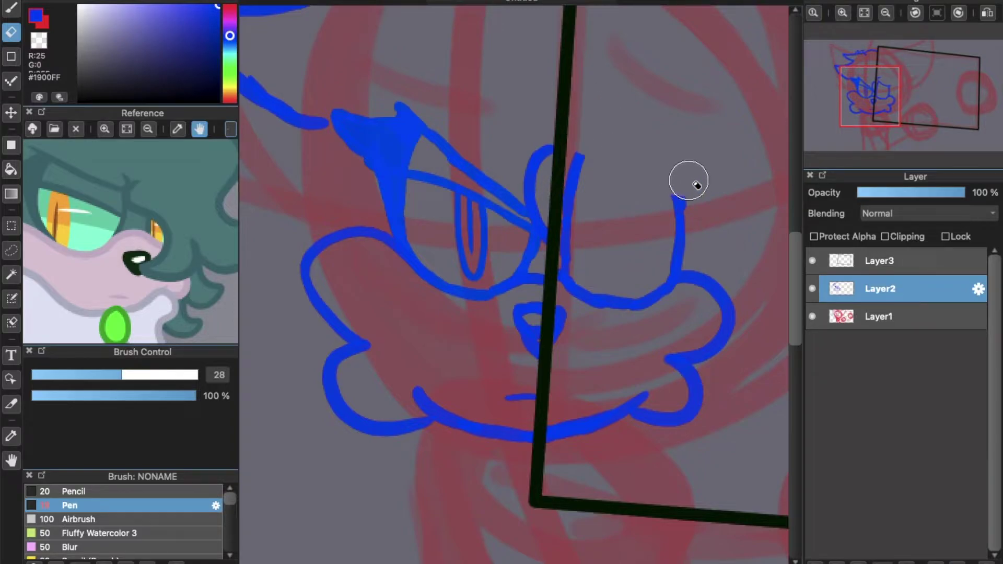
Redraw the eye inside the frame with a rounded top, a thickened outer side and a pointed outer lash
{"action": "left_click", "coordinate": [14, 7]}
{"action": "mouse_move", "coordinate": [589, 163]}
{"action": "left_mouse_down"}
{"action": "mouse_move", "coordinate": [589, 148]}
{"action": "mouse_move", "coordinate": [656, 150]}
{"action": "mouse_move", "coordinate": [678, 216]}
{"action": "left_mouse_up"}
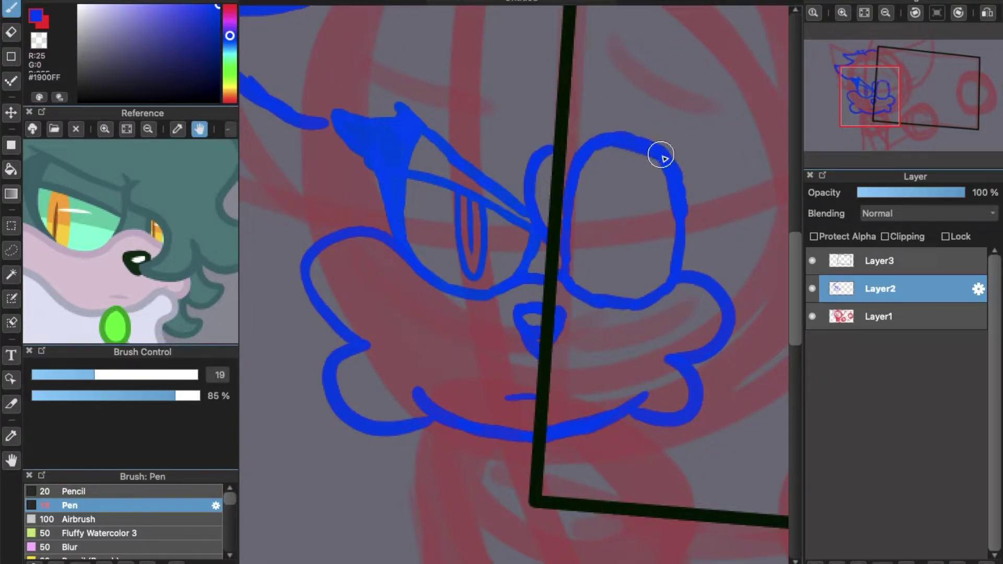
{"action": "mouse_move", "coordinate": [628, 140]}
{"action": "left_mouse_down"}
{"action": "mouse_move", "coordinate": [702, 184]}
{"action": "mouse_move", "coordinate": [744, 192]}
{"action": "mouse_move", "coordinate": [709, 202]}
{"action": "mouse_move", "coordinate": [676, 171]}
{"action": "mouse_move", "coordinate": [705, 193]}
{"action": "mouse_move", "coordinate": [687, 230]}
{"action": "left_mouse_up"}
{"action": "mouse_move", "coordinate": [671, 180]}
{"action": "left_mouse_down"}
{"action": "mouse_move", "coordinate": [669, 268]}
{"action": "mouse_move", "coordinate": [652, 303]}
{"action": "left_mouse_up"}
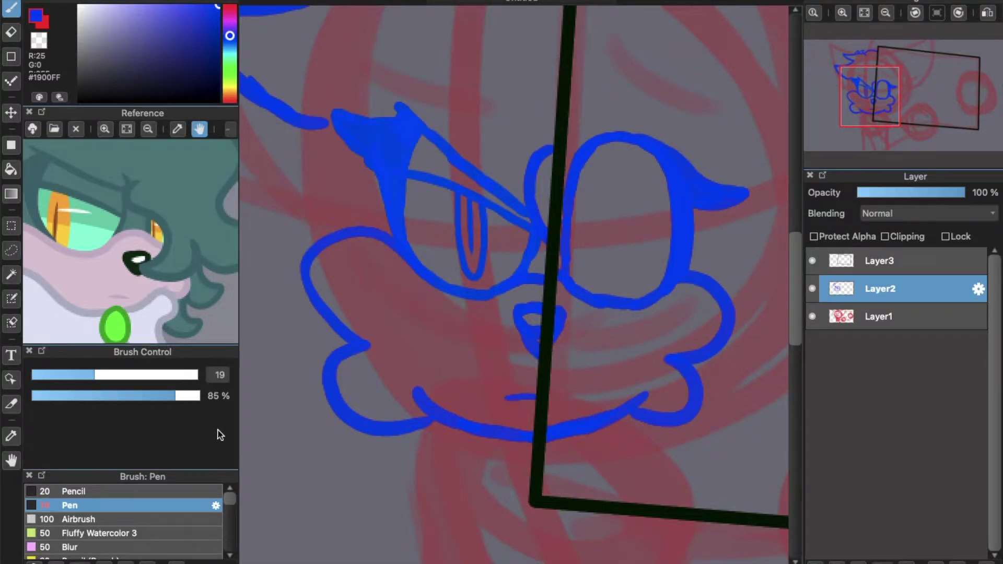
Zoom out the reference image and draw the wavy hair locks from the fringe down beside the cheek
{"action": "left_click_drag", "start_coordinate": [47, 206], "coordinate": [166, 205]}
{"action": "left_click", "coordinate": [147, 130]}
{"action": "key", "text": "super+minus"}
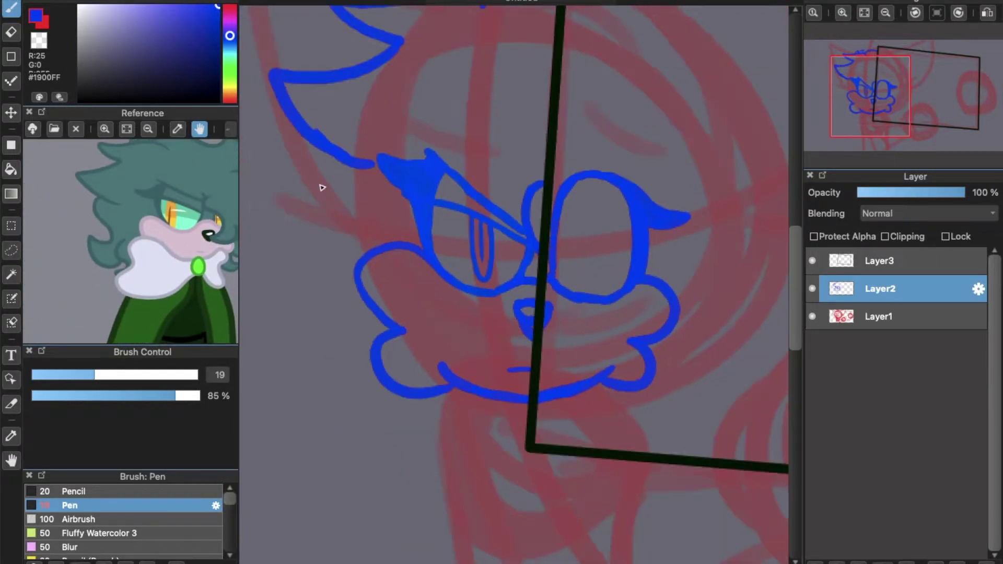
{"action": "mouse_move", "coordinate": [338, 153]}
{"action": "left_mouse_down"}
{"action": "mouse_move", "coordinate": [305, 204]}
{"action": "mouse_move", "coordinate": [311, 308]}
{"action": "mouse_move", "coordinate": [268, 305]}
{"action": "mouse_move", "coordinate": [345, 348]}
{"action": "mouse_move", "coordinate": [350, 381]}
{"action": "mouse_move", "coordinate": [329, 436]}
{"action": "mouse_move", "coordinate": [449, 421]}
{"action": "left_mouse_up"}
Add a new layer above Layer2 and draw the oval brooch and fluffy collar beneath the chin
{"action": "scroll", "coordinate": [722, 255], "scroll_direction": "down", "scroll_amount": 3}
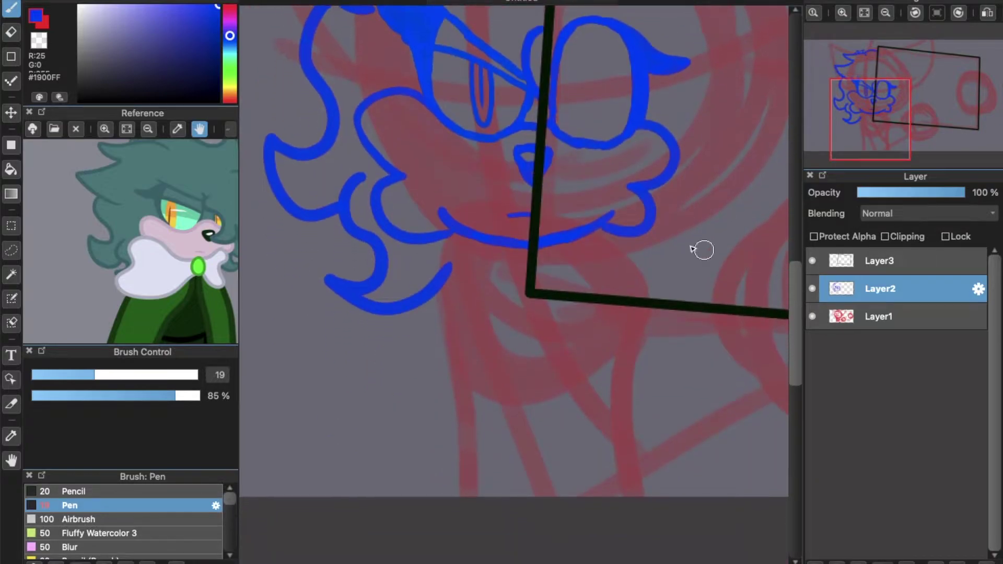
{"action": "mouse_move", "coordinate": [533, 250]}
{"action": "left_mouse_down"}
{"action": "mouse_move", "coordinate": [640, 186]}
{"action": "mouse_move", "coordinate": [703, 282]}
{"action": "mouse_move", "coordinate": [649, 345]}
{"action": "mouse_move", "coordinate": [562, 312]}
{"action": "left_mouse_up"}
{"action": "left_click", "coordinate": [815, 562]}
{"action": "key", "text": "super+plus"}
{"action": "mouse_move", "coordinate": [532, 228]}
{"action": "left_mouse_down"}
{"action": "mouse_move", "coordinate": [510, 230]}
{"action": "mouse_move", "coordinate": [363, 143]}
{"action": "mouse_move", "coordinate": [325, 202]}
{"action": "mouse_move", "coordinate": [294, 331]}
{"action": "mouse_move", "coordinate": [533, 310]}
{"action": "left_mouse_up"}
{"action": "key", "text": "ctrl+minus"}
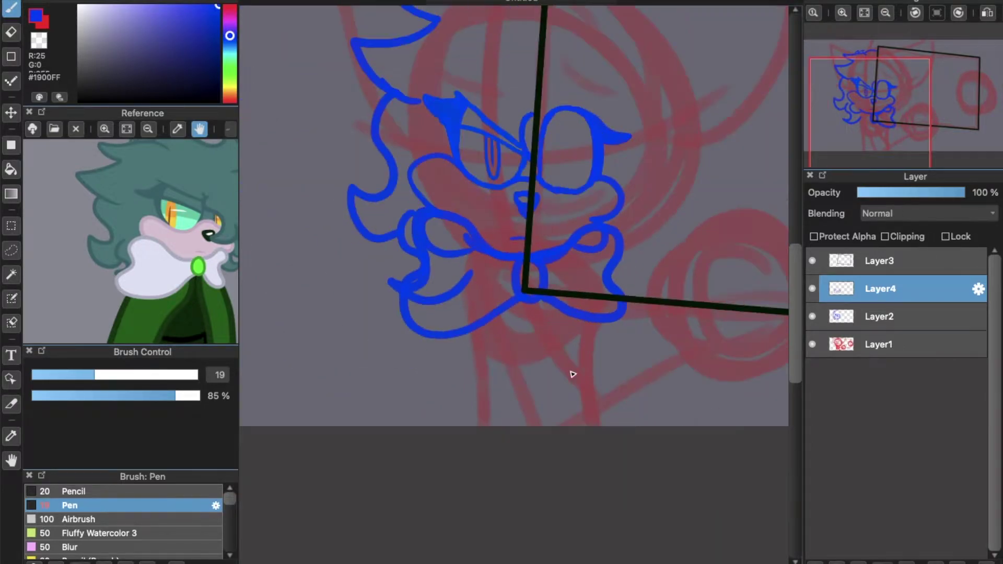
Make Layer2 active with the Eraser and enlarge the collar area
{"action": "left_click", "coordinate": [11, 32]}
{"action": "left_click", "coordinate": [869, 320]}
{"action": "key", "text": "ctrl+plus"}
{"action": "left_click_drag", "start_coordinate": [433, 217], "coordinate": [421, 195]}
{"action": "mouse_move", "coordinate": [517, 240]}
{"action": "left_mouse_down"}
{"action": "mouse_move", "coordinate": [629, 217]}
{"action": "mouse_move", "coordinate": [684, 177]}
{"action": "mouse_move", "coordinate": [690, 226]}
{"action": "left_mouse_up"}
{"action": "mouse_move", "coordinate": [409, 219]}
{"action": "left_mouse_down"}
{"action": "mouse_move", "coordinate": [425, 240]}
{"action": "mouse_move", "coordinate": [345, 276]}
{"action": "left_mouse_up"}
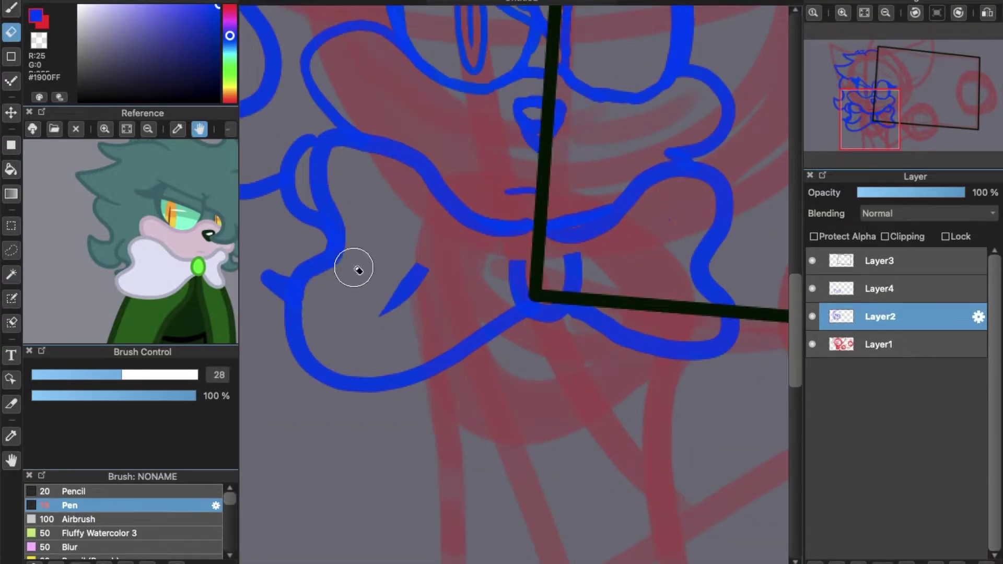
{"action": "key", "text": "ctrl+z"}
{"action": "key", "text": "ctrl+z"}
{"action": "key", "text": "ctrl+z"}
{"action": "key", "text": "ctrl+z"}
{"action": "key", "text": "ctrl+z"}
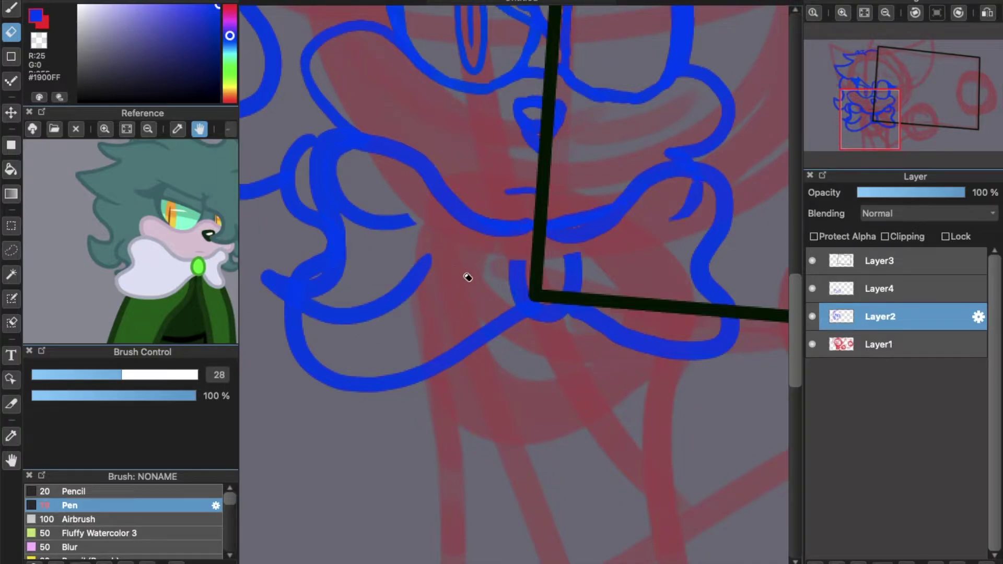
Erase the hair lock lines on Layer2 that cross the inside of the fluffy collar on both sides
{"action": "mouse_move", "coordinate": [597, 231]}
{"action": "left_mouse_down"}
{"action": "mouse_move", "coordinate": [664, 185]}
{"action": "mouse_move", "coordinate": [694, 198]}
{"action": "left_mouse_up"}
{"action": "mouse_move", "coordinate": [365, 212]}
{"action": "left_mouse_down"}
{"action": "mouse_move", "coordinate": [377, 236]}
{"action": "mouse_move", "coordinate": [427, 264]}
{"action": "mouse_move", "coordinate": [360, 299]}
{"action": "mouse_move", "coordinate": [327, 297]}
{"action": "mouse_move", "coordinate": [336, 331]}
{"action": "left_mouse_up"}
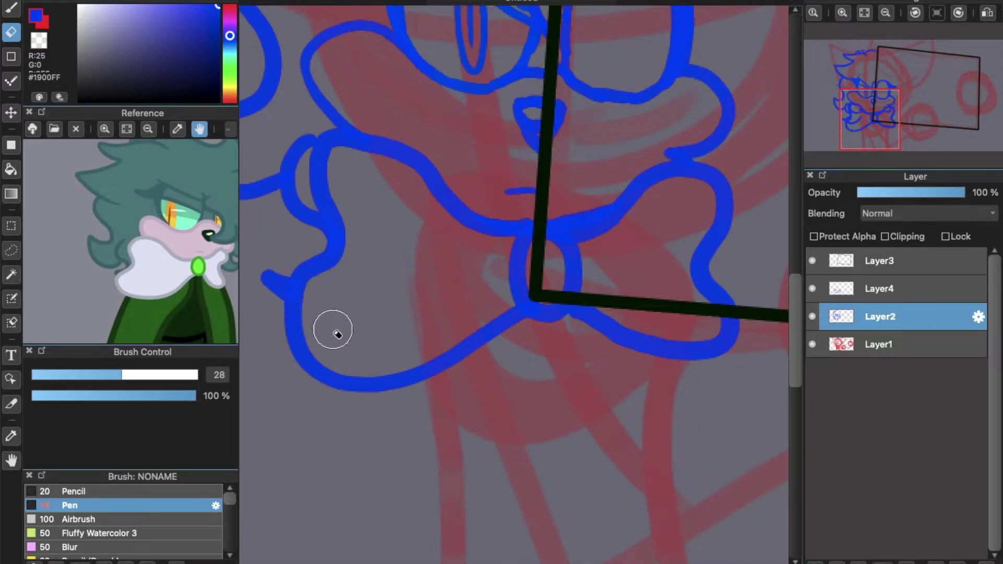
{"action": "scroll", "coordinate": [416, 296], "scroll_direction": "down", "scroll_amount": 5}
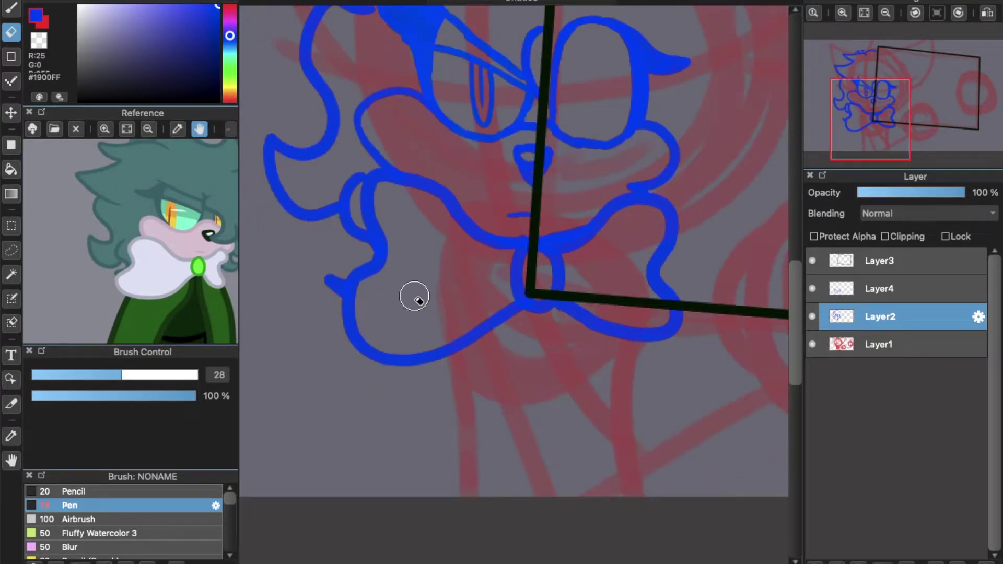
Draw an elongated iris in the eye inside the frame and a curved eyebrow above it with the Pen
{"action": "left_click", "coordinate": [16, 14]}
{"action": "scroll", "coordinate": [589, 103], "scroll_direction": "up", "scroll_amount": 5}
{"action": "scroll", "coordinate": [588, 103], "scroll_direction": "down", "scroll_amount": 2}
{"action": "left_click_drag", "start_coordinate": [794, 293], "coordinate": [794, 263]}
{"action": "left_click_drag", "start_coordinate": [631, 246], "coordinate": [612, 269]}
{"action": "left_click_drag", "start_coordinate": [583, 103], "coordinate": [643, 140]}
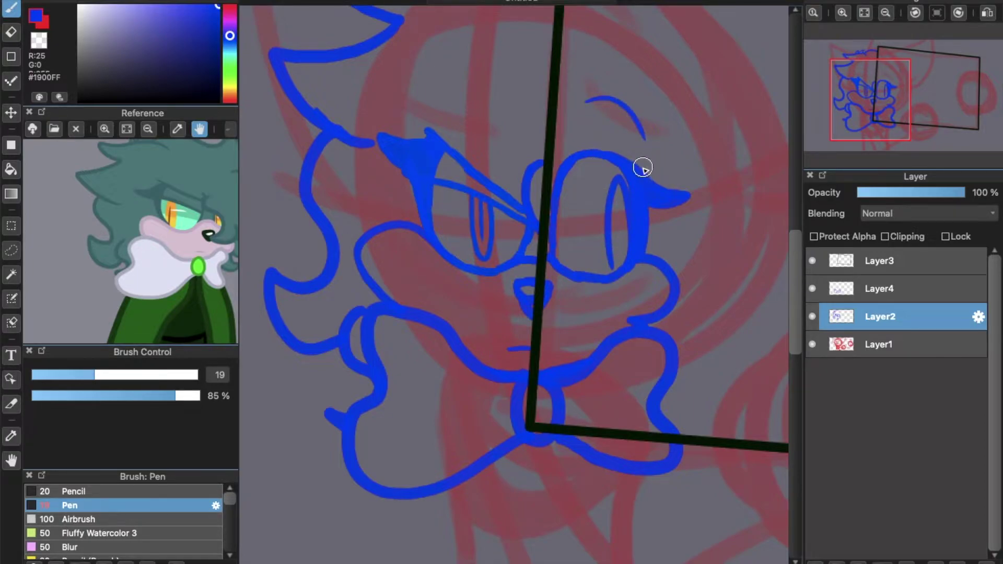
Draw the hair inside the frame, sweeping out from the top of the head and curling down in a lock beside the cheek
{"action": "scroll", "coordinate": [632, 167], "scroll_direction": "down", "scroll_amount": 2}
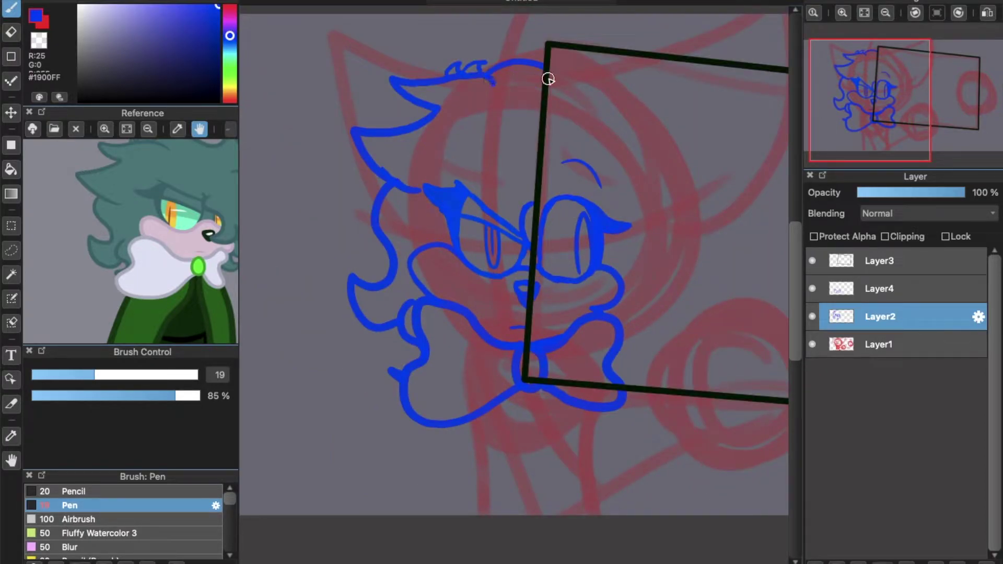
{"action": "mouse_move", "coordinate": [574, 98]}
{"action": "left_mouse_down"}
{"action": "mouse_move", "coordinate": [715, 71]}
{"action": "mouse_move", "coordinate": [726, 108]}
{"action": "mouse_move", "coordinate": [710, 154]}
{"action": "mouse_move", "coordinate": [669, 189]}
{"action": "mouse_move", "coordinate": [629, 201]}
{"action": "mouse_move", "coordinate": [685, 307]}
{"action": "left_mouse_up"}
{"action": "key", "text": "ctrl+z"}
{"action": "mouse_move", "coordinate": [649, 200]}
{"action": "left_mouse_down"}
{"action": "mouse_move", "coordinate": [699, 279]}
{"action": "mouse_move", "coordinate": [625, 321]}
{"action": "left_mouse_up"}
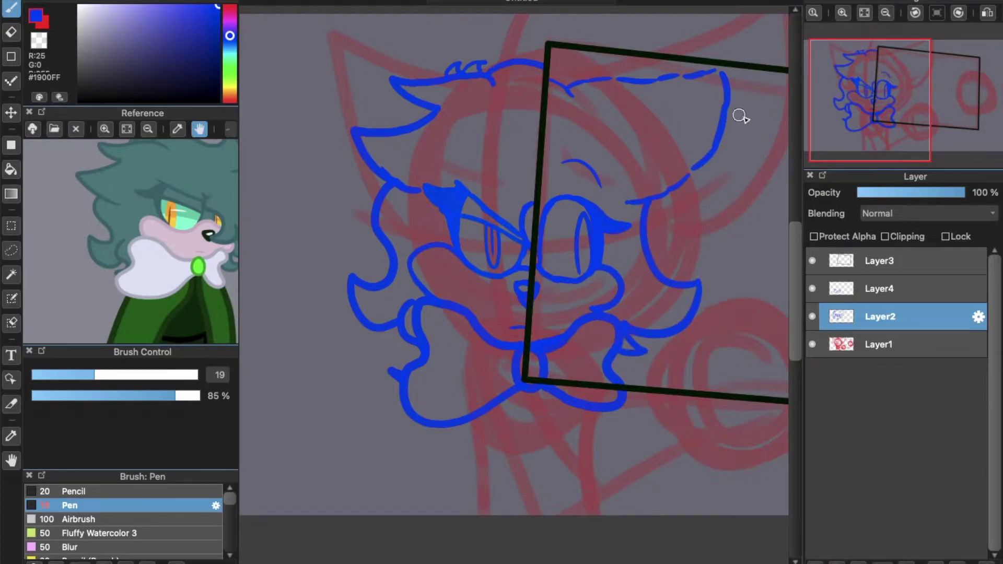
{"action": "mouse_move", "coordinate": [794, 244]}
{"action": "left_mouse_down"}
{"action": "mouse_move", "coordinate": [791, 264]}
{"action": "mouse_move", "coordinate": [794, 240]}
{"action": "left_mouse_up"}
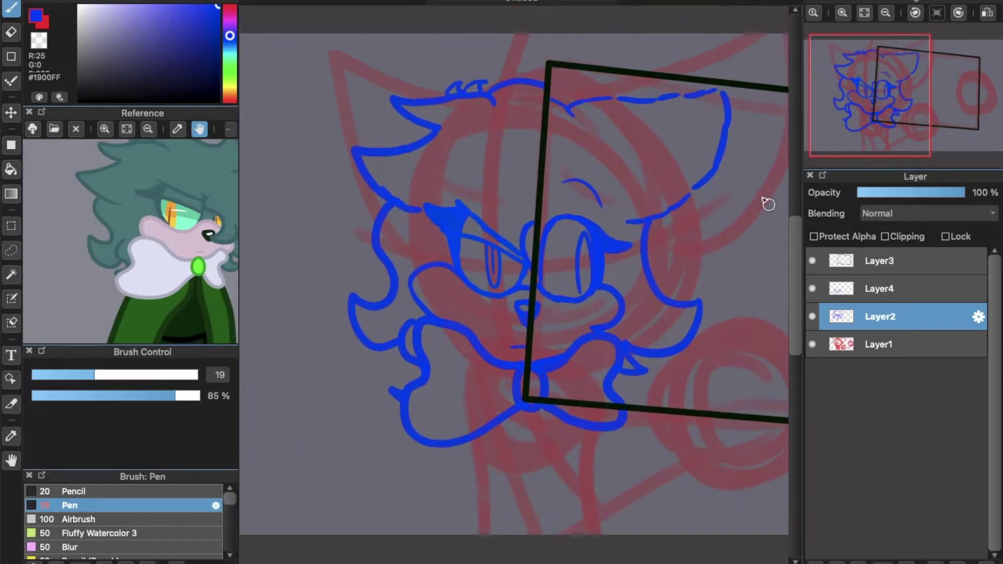
Erase the iris of the eye inside the frame and redraw it as a narrow oval with a slit pupil
{"action": "key", "text": "super+plus"}
{"action": "left_click", "coordinate": [10, 37]}
{"action": "mouse_move", "coordinate": [655, 178]}
{"action": "left_mouse_down"}
{"action": "mouse_move", "coordinate": [658, 214]}
{"action": "mouse_move", "coordinate": [645, 284]}
{"action": "left_mouse_up"}
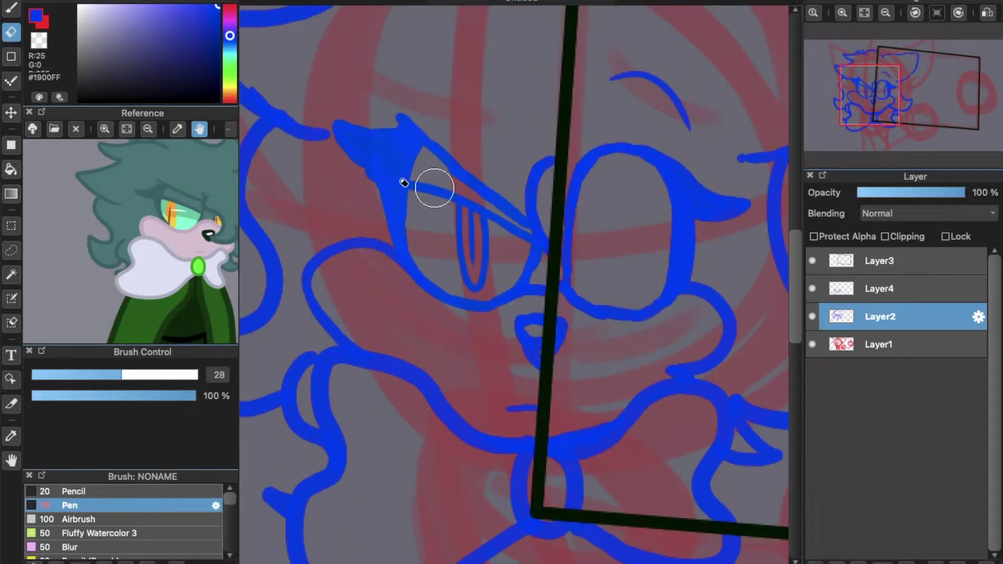
{"action": "key", "text": "b"}
{"action": "mouse_move", "coordinate": [601, 177]}
{"action": "left_mouse_down"}
{"action": "mouse_move", "coordinate": [605, 291]}
{"action": "mouse_move", "coordinate": [629, 238]}
{"action": "mouse_move", "coordinate": [616, 183]}
{"action": "mouse_move", "coordinate": [603, 203]}
{"action": "mouse_move", "coordinate": [608, 198]}
{"action": "mouse_move", "coordinate": [610, 272]}
{"action": "left_mouse_up"}
{"action": "key", "text": "super+z"}
{"action": "left_click_drag", "start_coordinate": [605, 202], "coordinate": [615, 266]}
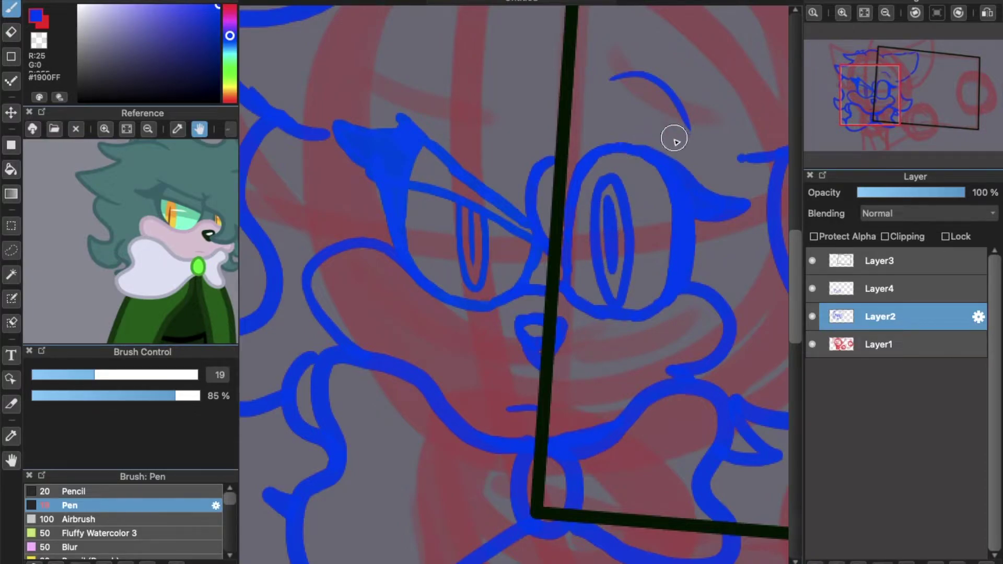
{"action": "key", "text": "ctrl+z"}
Draw the cloak below the collar with an outer edge, a curved inner edge and a slanting line descending from the brooch
{"action": "scroll", "coordinate": [672, 159], "scroll_direction": "down", "scroll_amount": 2}
{"action": "scroll", "coordinate": [795, 199], "scroll_direction": "down", "scroll_amount": 5}
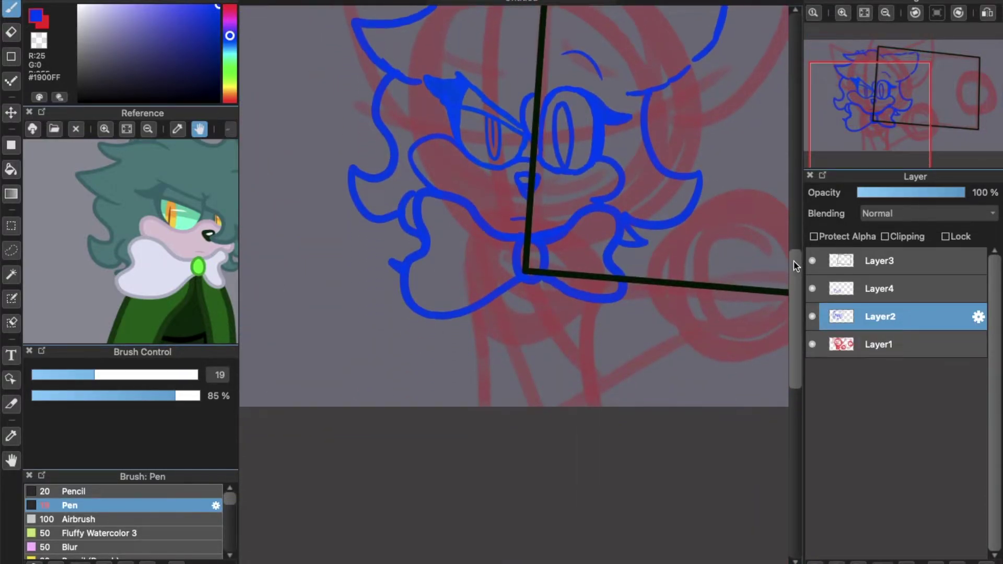
{"action": "mouse_move", "coordinate": [521, 284]}
{"action": "left_mouse_down"}
{"action": "mouse_move", "coordinate": [486, 392]}
{"action": "mouse_move", "coordinate": [489, 412]}
{"action": "left_mouse_up"}
{"action": "key", "text": "ctrl+z"}
{"action": "mouse_move", "coordinate": [441, 311]}
{"action": "left_mouse_down"}
{"action": "mouse_move", "coordinate": [443, 470]}
{"action": "mouse_move", "coordinate": [409, 437]}
{"action": "mouse_move", "coordinate": [409, 402]}
{"action": "left_mouse_up"}
{"action": "key", "text": "ctrl+z"}
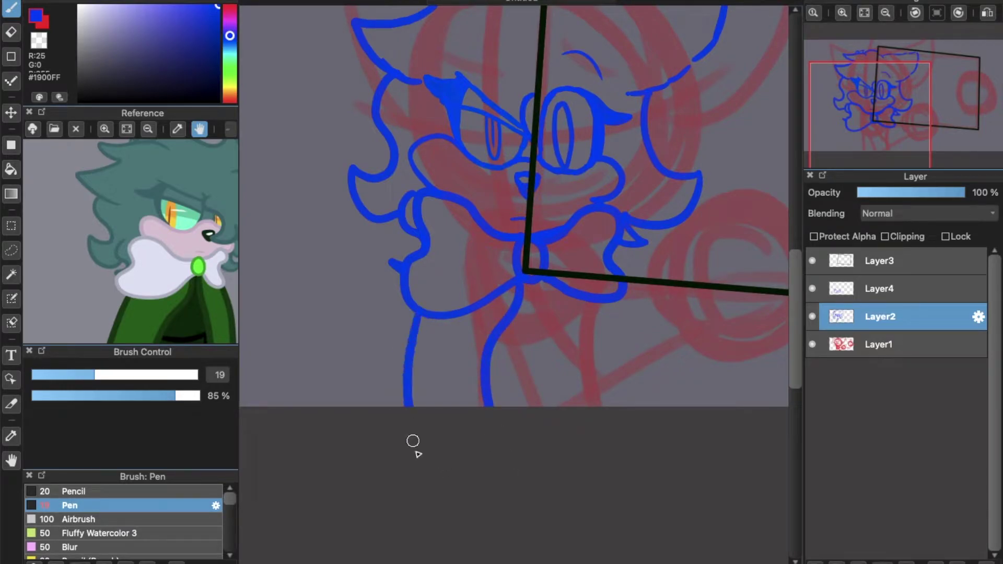
{"action": "left_click_drag", "start_coordinate": [175, 287], "coordinate": [142, 238]}
{"action": "left_click_drag", "start_coordinate": [517, 306], "coordinate": [550, 383]}
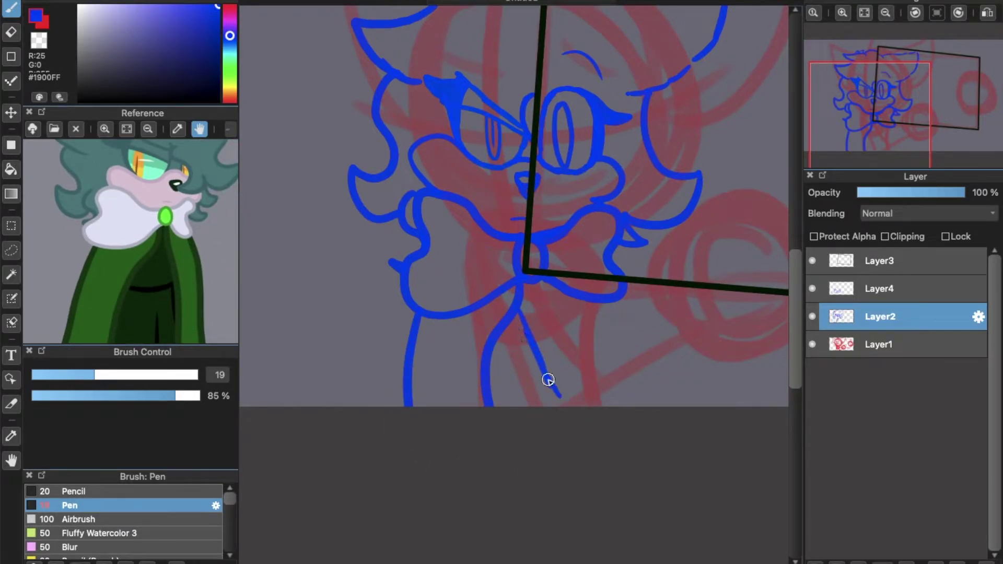
Mirror the reference image horizontally and draw the short shoulder line emerging below the collar's frame side
{"action": "left_click", "coordinate": [229, 129]}
{"action": "left_click", "coordinate": [260, 208]}
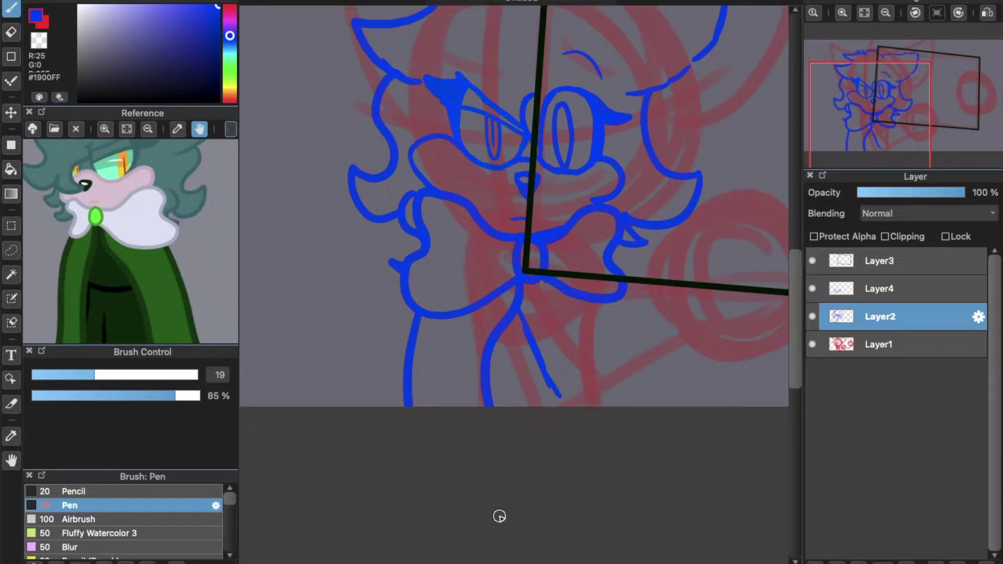
{"action": "scroll", "coordinate": [509, 519], "scroll_direction": "up", "scroll_amount": 3}
{"action": "mouse_move", "coordinate": [571, 308]}
{"action": "left_mouse_down"}
{"action": "mouse_move", "coordinate": [526, 289]}
{"action": "mouse_move", "coordinate": [570, 296]}
{"action": "mouse_move", "coordinate": [595, 285]}
{"action": "mouse_move", "coordinate": [614, 247]}
{"action": "left_mouse_up"}
Merge Layer4 down into Layer2 and add a second stroke to the cloak's inner edge at the canvas bottom
{"action": "left_click", "coordinate": [848, 289]}
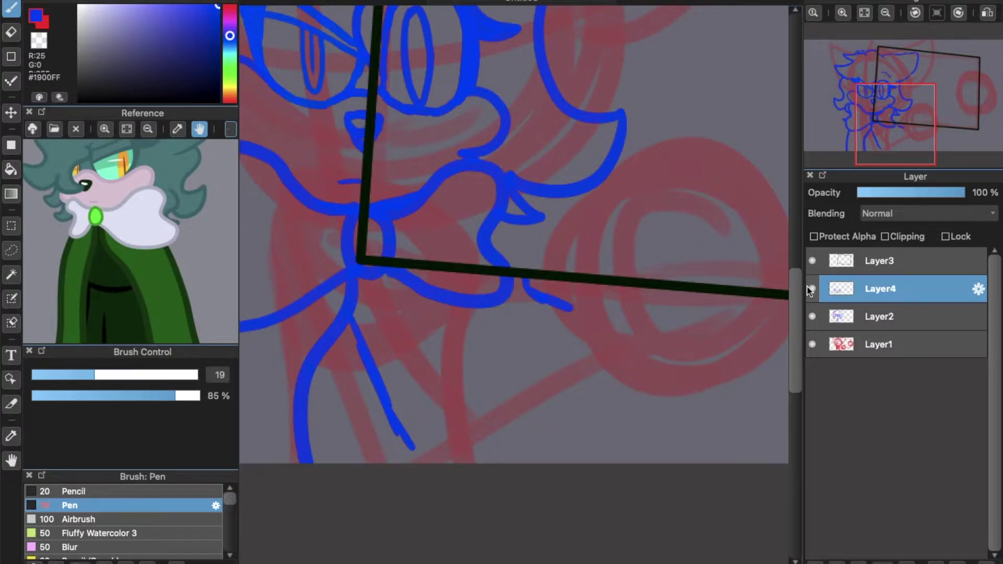
{"action": "left_click", "coordinate": [954, 561]}
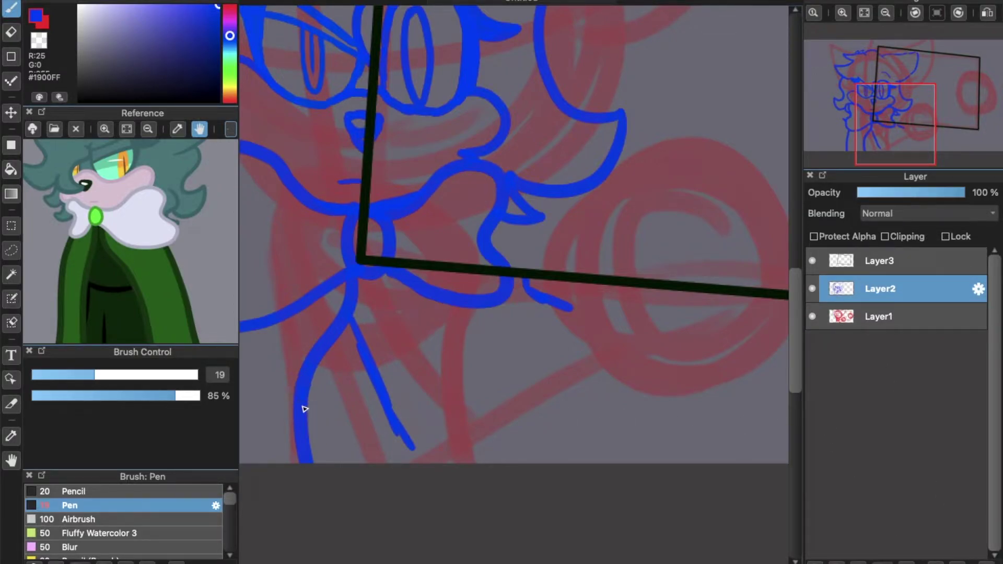
{"action": "left_click_drag", "start_coordinate": [305, 409], "coordinate": [314, 462]}
Bring the grey body sketch into view in the reference and add a new layer above Layer3
{"action": "left_click_drag", "start_coordinate": [203, 222], "coordinate": [72, 235]}
{"action": "left_click_drag", "start_coordinate": [186, 239], "coordinate": [60, 243]}
{"action": "mouse_move", "coordinate": [229, 245]}
{"action": "left_mouse_down"}
{"action": "mouse_move", "coordinate": [152, 264]}
{"action": "mouse_move", "coordinate": [144, 295]}
{"action": "left_mouse_up"}
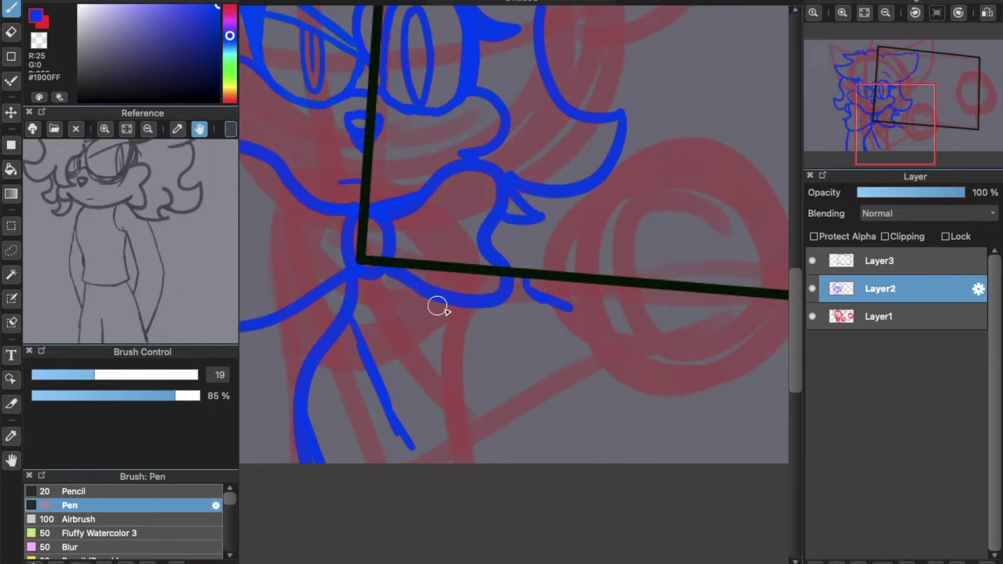
{"action": "left_click", "coordinate": [899, 262]}
{"action": "left_click", "coordinate": [815, 562]}
{"action": "mouse_move", "coordinate": [586, 287]}
{"action": "left_mouse_down"}
{"action": "mouse_move", "coordinate": [621, 249]}
{"action": "mouse_move", "coordinate": [612, 210]}
{"action": "mouse_move", "coordinate": [645, 158]}
{"action": "mouse_move", "coordinate": [724, 169]}
{"action": "mouse_move", "coordinate": [737, 196]}
{"action": "left_mouse_up"}
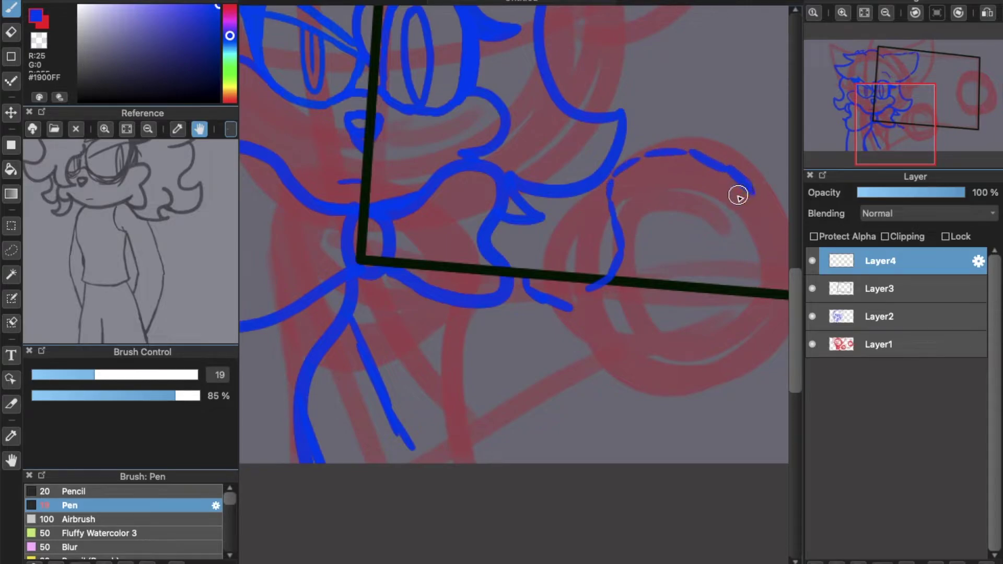
{"action": "key", "text": "ctrl+z"}
{"action": "key", "text": "ctrl+z"}
{"action": "key", "text": "ctrl+z"}
{"action": "key", "text": "ctrl+z"}
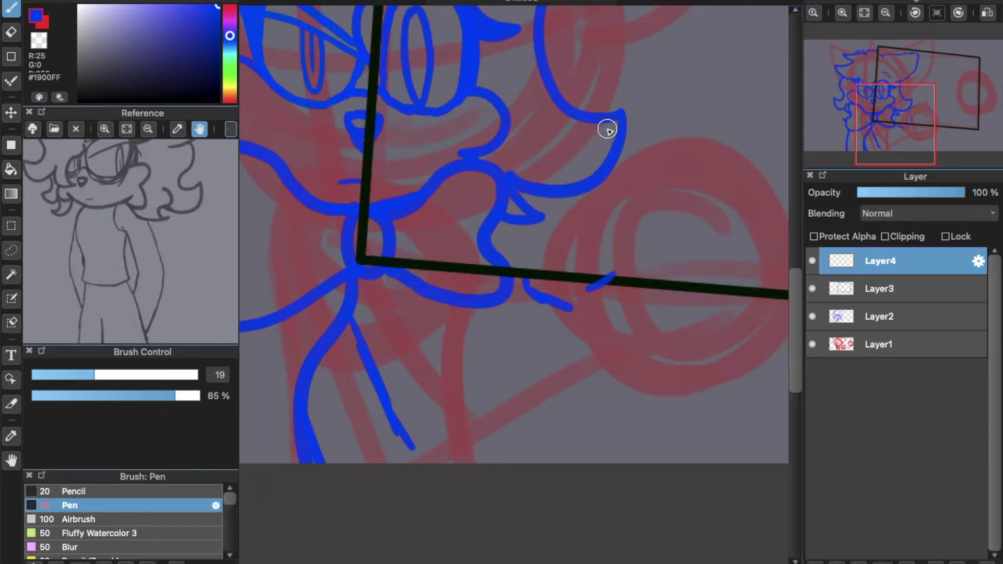
Draw the rough rounded hand over the red circle by the frame's lower edge, with both lines of the bent forearm
{"action": "mouse_move", "coordinate": [593, 285]}
{"action": "left_mouse_down"}
{"action": "mouse_move", "coordinate": [620, 240]}
{"action": "mouse_move", "coordinate": [697, 197]}
{"action": "mouse_move", "coordinate": [738, 253]}
{"action": "mouse_move", "coordinate": [686, 357]}
{"action": "mouse_move", "coordinate": [620, 376]}
{"action": "mouse_move", "coordinate": [510, 463]}
{"action": "left_mouse_up"}
{"action": "mouse_move", "coordinate": [569, 295]}
{"action": "left_mouse_down"}
{"action": "mouse_move", "coordinate": [555, 359]}
{"action": "mouse_move", "coordinate": [494, 389]}
{"action": "left_mouse_up"}
{"action": "key", "text": "ctrl+z"}
{"action": "key", "text": "ctrl+z"}
{"action": "left_click_drag", "start_coordinate": [577, 316], "coordinate": [410, 440]}
Add a new layer above Layer4, lower Layer4's opacity to 36 % and make the new layer active
{"action": "left_click", "coordinate": [815, 563]}
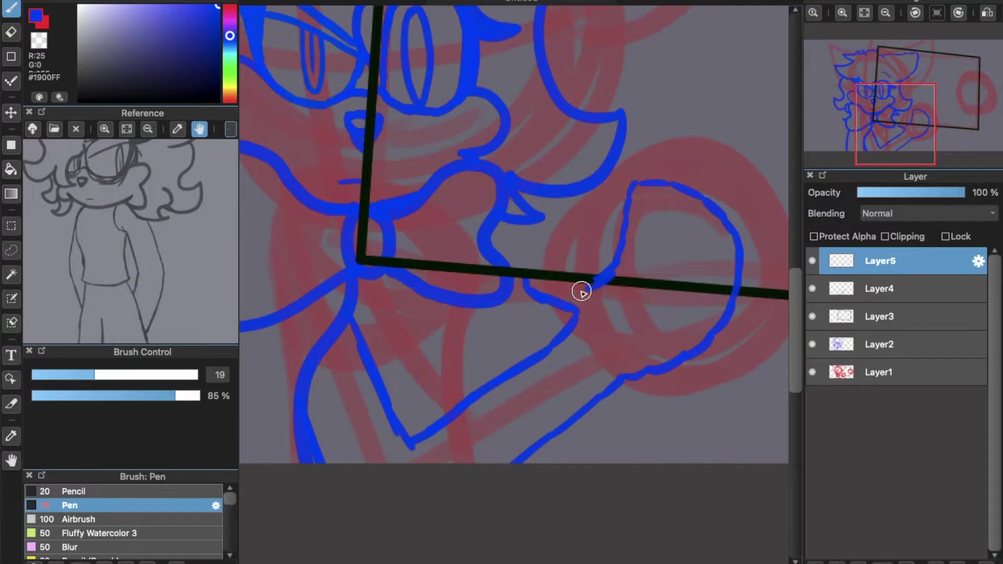
{"action": "left_click", "coordinate": [854, 294]}
{"action": "left_click", "coordinate": [897, 192]}
{"action": "left_click", "coordinate": [890, 258]}
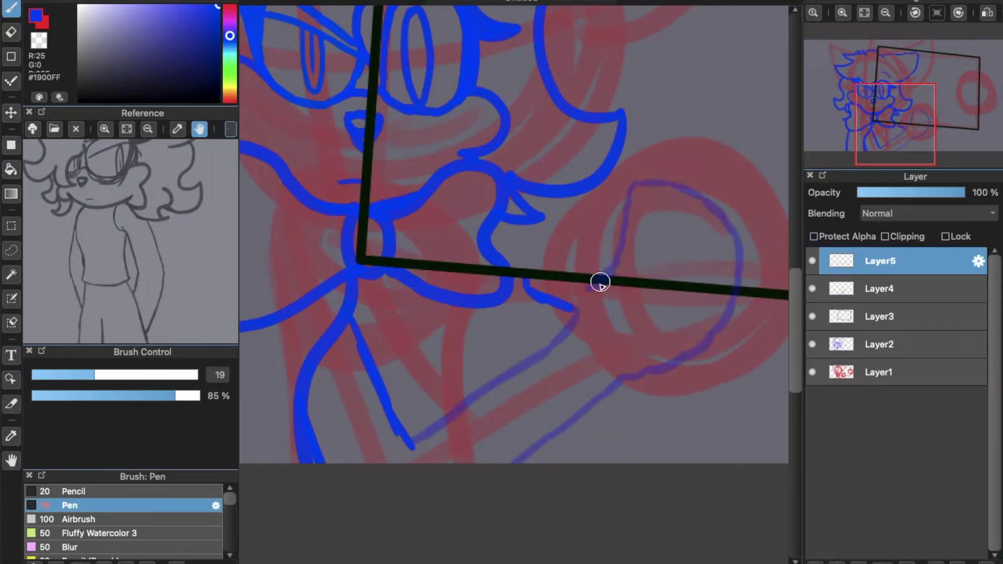
Draw the four long pointed fingers gripping the frame's lower edge over the faded hand outline on Layer5
{"action": "left_click_drag", "start_coordinate": [612, 266], "coordinate": [628, 191]}
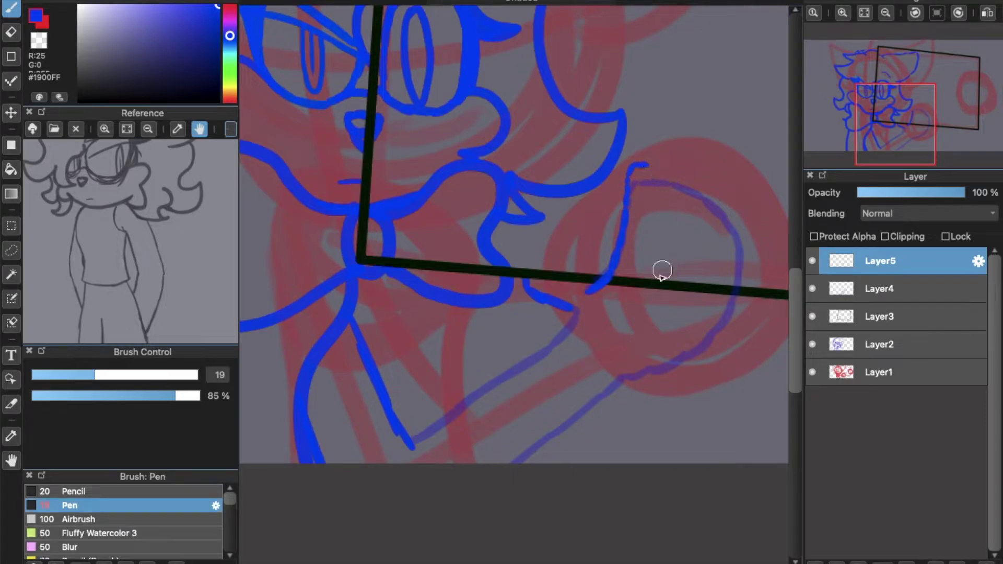
{"action": "left_click_drag", "start_coordinate": [646, 274], "coordinate": [664, 212]}
{"action": "mouse_move", "coordinate": [651, 280]}
{"action": "left_mouse_down"}
{"action": "mouse_move", "coordinate": [660, 185]}
{"action": "mouse_move", "coordinate": [640, 143]}
{"action": "mouse_move", "coordinate": [641, 163]}
{"action": "left_mouse_up"}
{"action": "mouse_move", "coordinate": [673, 291]}
{"action": "left_mouse_down"}
{"action": "mouse_move", "coordinate": [700, 212]}
{"action": "mouse_move", "coordinate": [694, 161]}
{"action": "mouse_move", "coordinate": [652, 108]}
{"action": "mouse_move", "coordinate": [676, 300]}
{"action": "mouse_move", "coordinate": [697, 255]}
{"action": "mouse_move", "coordinate": [689, 281]}
{"action": "mouse_move", "coordinate": [716, 293]}
{"action": "mouse_move", "coordinate": [730, 229]}
{"action": "mouse_move", "coordinate": [714, 166]}
{"action": "left_mouse_up"}
{"action": "left_click", "coordinate": [10, 34]}
{"action": "left_click", "coordinate": [11, 10]}
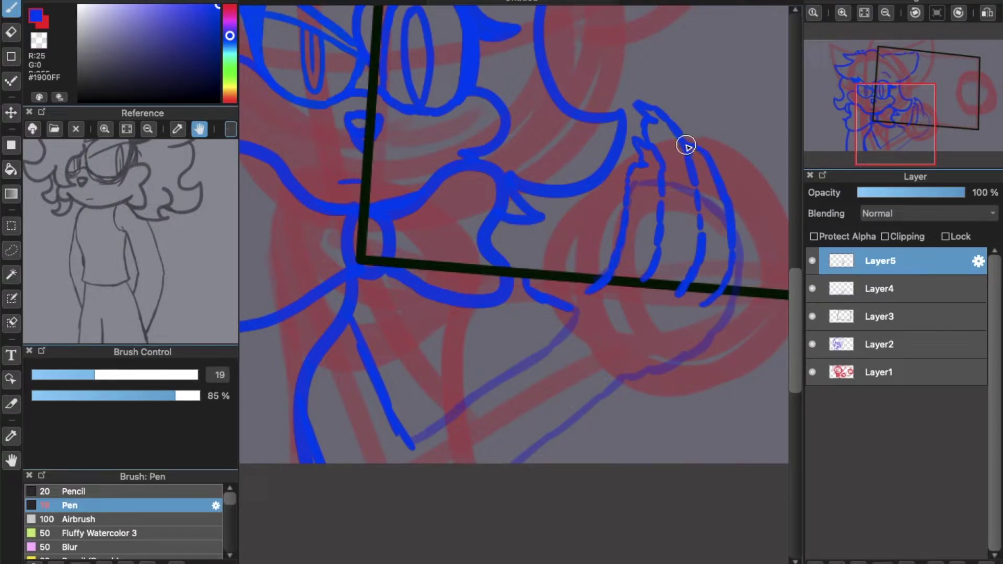
{"action": "left_click_drag", "start_coordinate": [727, 309], "coordinate": [732, 218]}
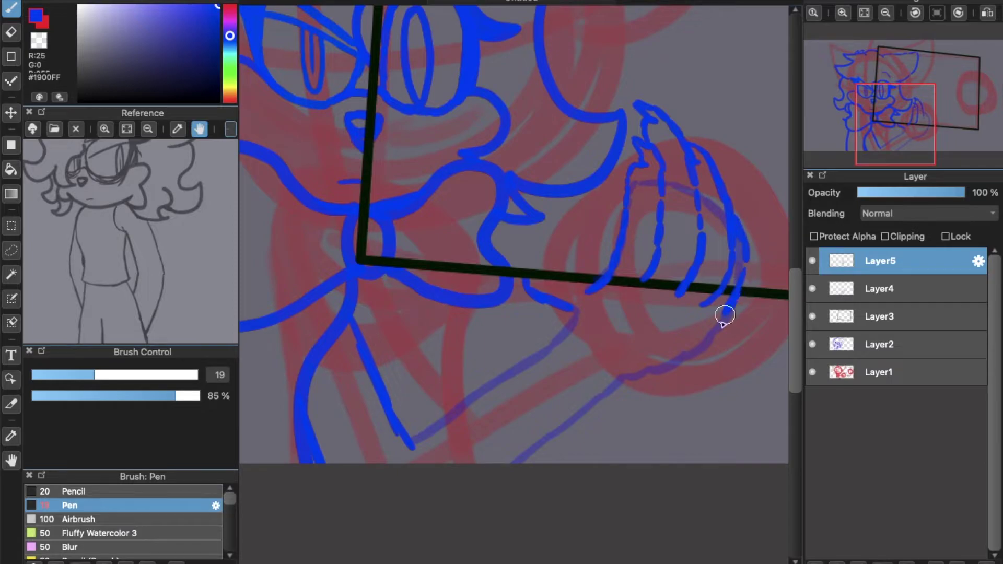
Erase the rough hand outline behind the fingers on Layer4 and restore that layer's opacity to 100 %
{"action": "left_click", "coordinate": [857, 296]}
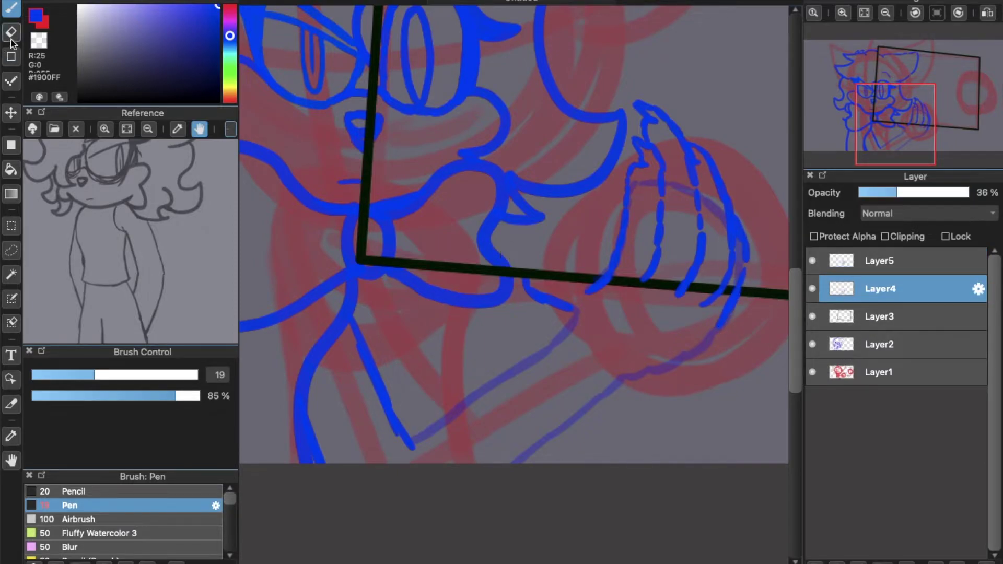
{"action": "key", "text": "e"}
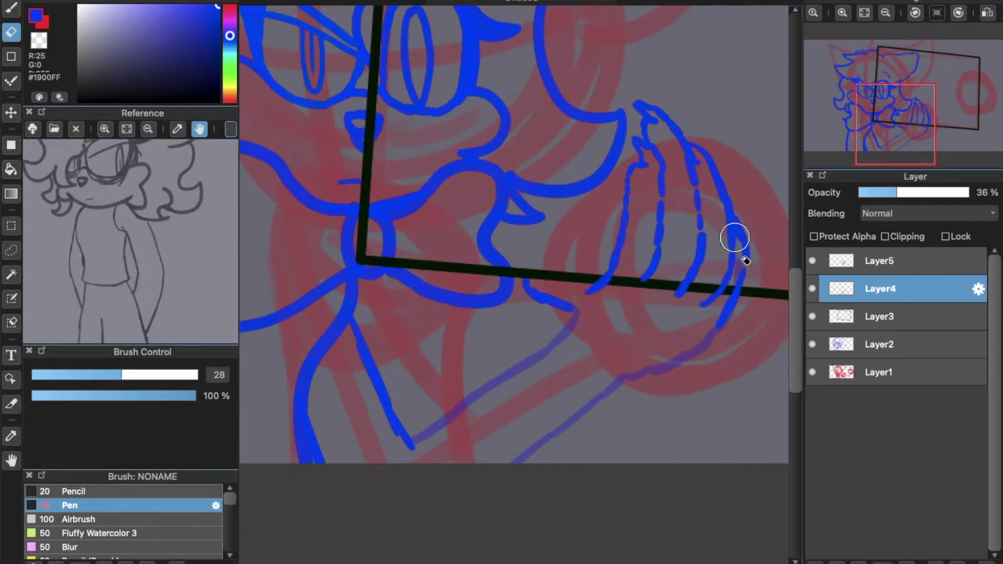
{"action": "left_click_drag", "start_coordinate": [897, 193], "coordinate": [969, 193]}
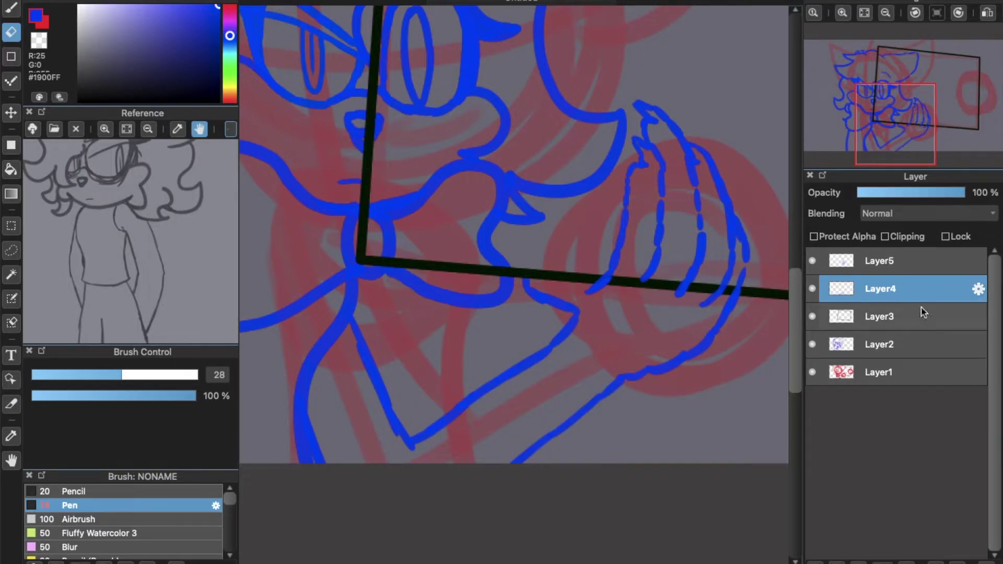
Merge the finger linework on Layer5 down into Layer4
{"action": "left_click", "coordinate": [906, 266]}
{"action": "left_click", "coordinate": [931, 560]}
{"action": "scroll", "coordinate": [743, 274], "scroll_direction": "down", "scroll_amount": 5}
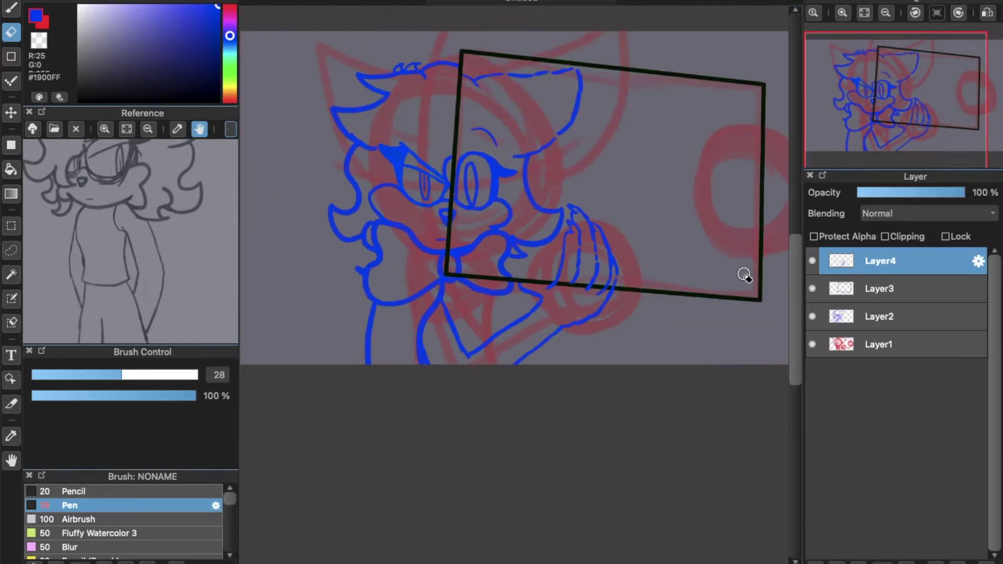
{"action": "key", "text": "super+plus"}
{"action": "key", "text": "super+plus"}
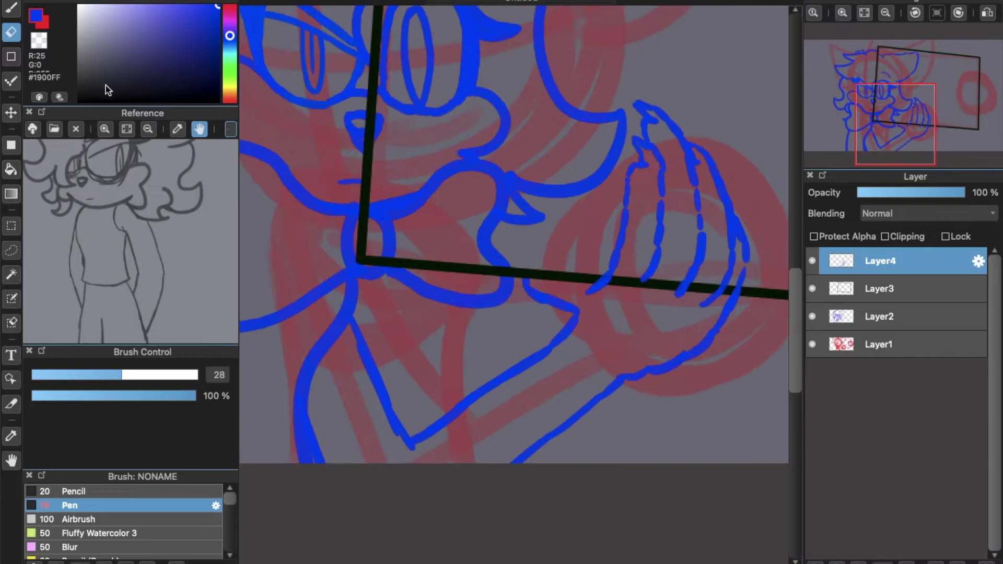
On Layer2, draw the torso line from below the brooch down to the bent forearm
{"action": "left_click", "coordinate": [12, 11]}
{"action": "mouse_move", "coordinate": [393, 278]}
{"action": "left_mouse_down"}
{"action": "mouse_move", "coordinate": [426, 370]}
{"action": "mouse_move", "coordinate": [407, 331]}
{"action": "left_mouse_up"}
{"action": "key", "text": "super+z"}
{"action": "key", "text": "super+z"}
{"action": "left_click", "coordinate": [823, 322]}
{"action": "left_click_drag", "start_coordinate": [387, 282], "coordinate": [441, 418]}
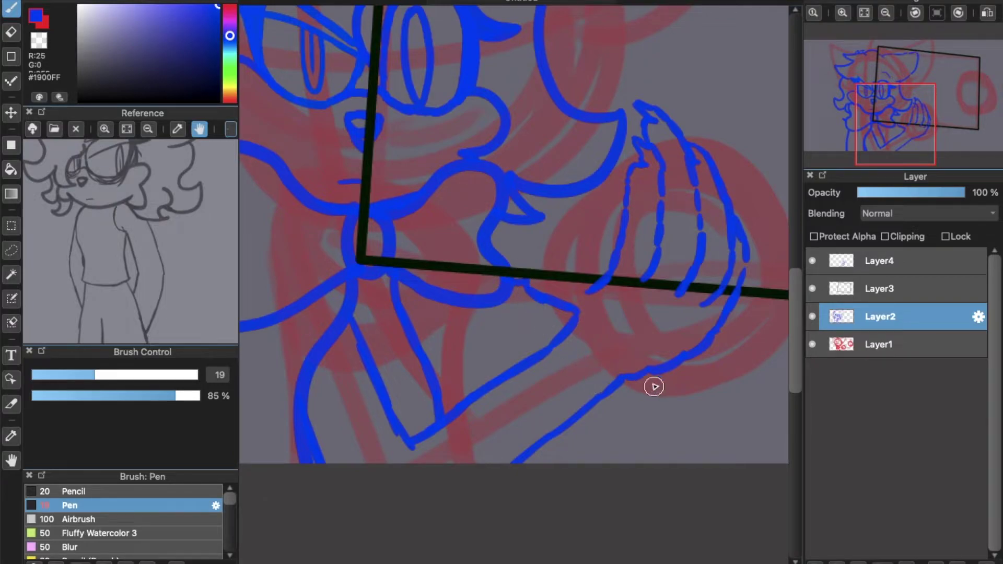
Draw the far arm's curved edge from the frame's outer lower corner down to the bottom of the canvas
{"action": "scroll", "coordinate": [688, 362], "scroll_direction": "down", "scroll_amount": 3}
{"action": "left_click_drag", "start_coordinate": [750, 302], "coordinate": [610, 412]}
{"action": "scroll", "coordinate": [621, 416], "scroll_direction": "up", "scroll_amount": 2}
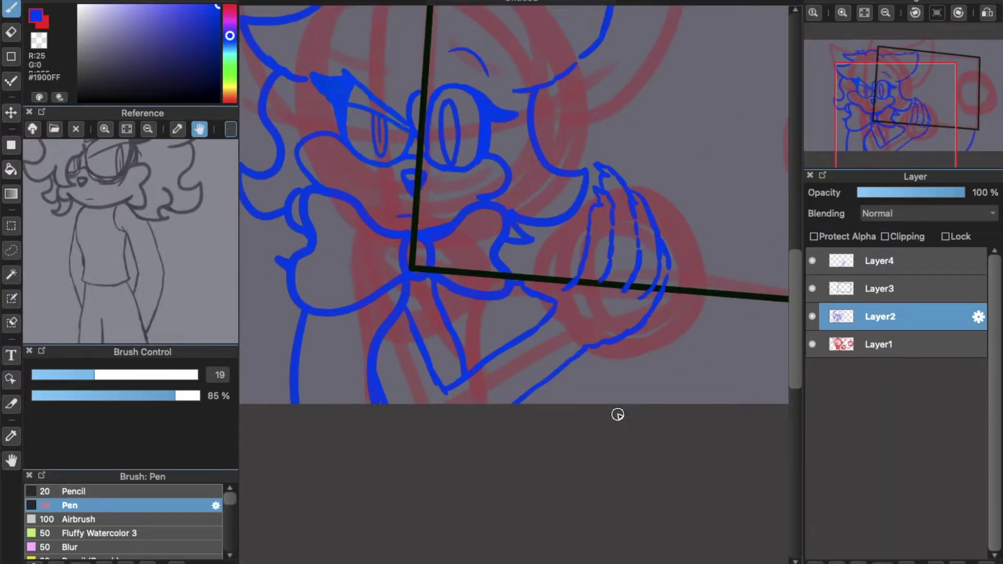
{"action": "scroll", "coordinate": [616, 413], "scroll_direction": "down", "scroll_amount": 4}
{"action": "scroll", "coordinate": [513, 370], "scroll_direction": "up", "scroll_amount": 1}
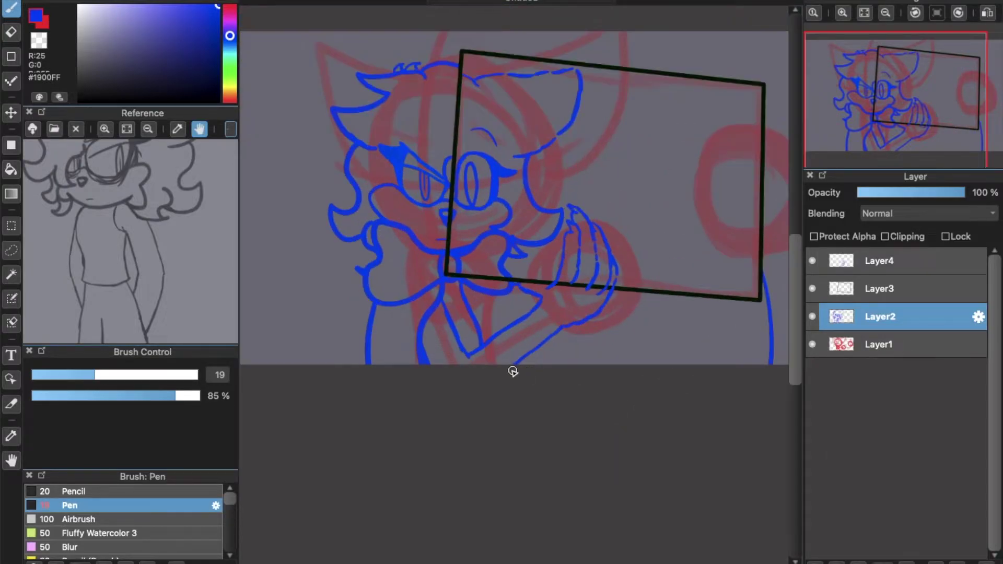
{"action": "key", "text": "super+z"}
Add a short stroke at the lower end of the torso line, just above the bent forearm
{"action": "scroll", "coordinate": [530, 292], "scroll_direction": "up", "scroll_amount": 3}
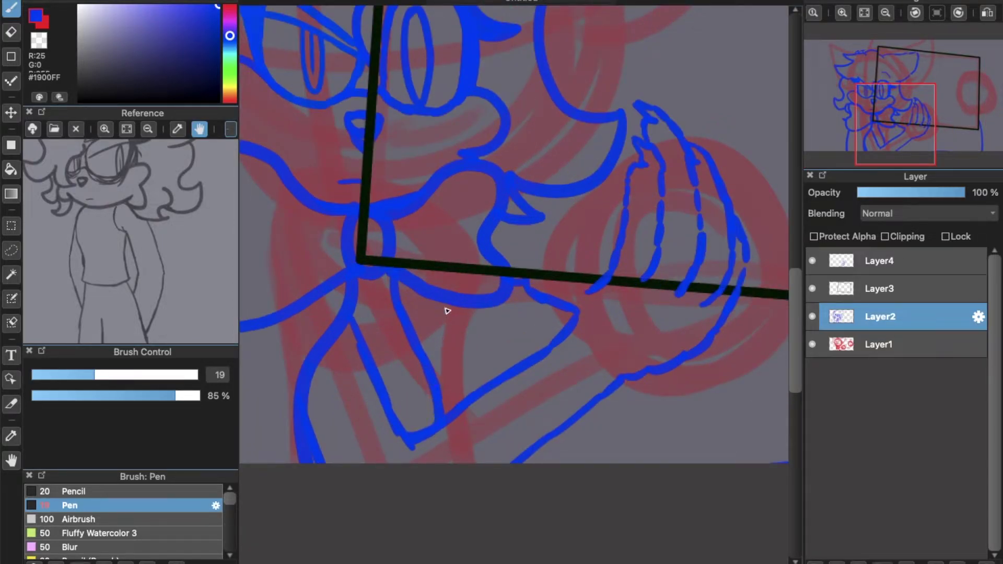
{"action": "left_click_drag", "start_coordinate": [431, 381], "coordinate": [434, 432]}
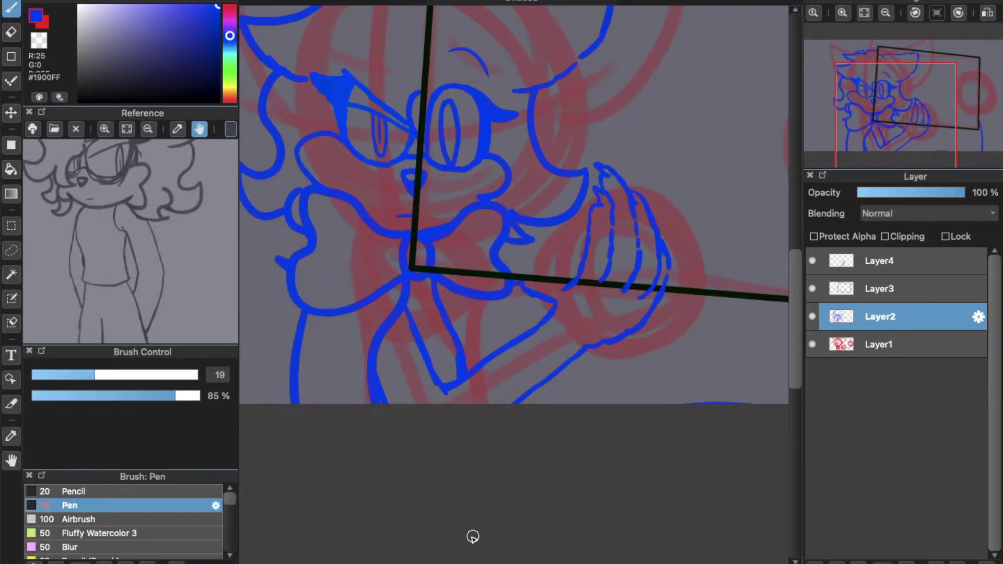
{"action": "key", "text": "super+minus"}
On Layer2, draw the far hand's back edge as short curved strokes outside the frame's outer vertical side
{"action": "left_click_drag", "start_coordinate": [516, 563], "coordinate": [573, 563]}
{"action": "left_click", "coordinate": [863, 267]}
{"action": "key", "text": "super+plus"}
{"action": "left_click_drag", "start_coordinate": [795, 290], "coordinate": [796, 262]}
{"action": "key", "text": "super+plus"}
{"action": "left_click", "coordinate": [935, 317]}
{"action": "left_click_drag", "start_coordinate": [688, 165], "coordinate": [675, 110]}
{"action": "left_click_drag", "start_coordinate": [669, 103], "coordinate": [641, 59]}
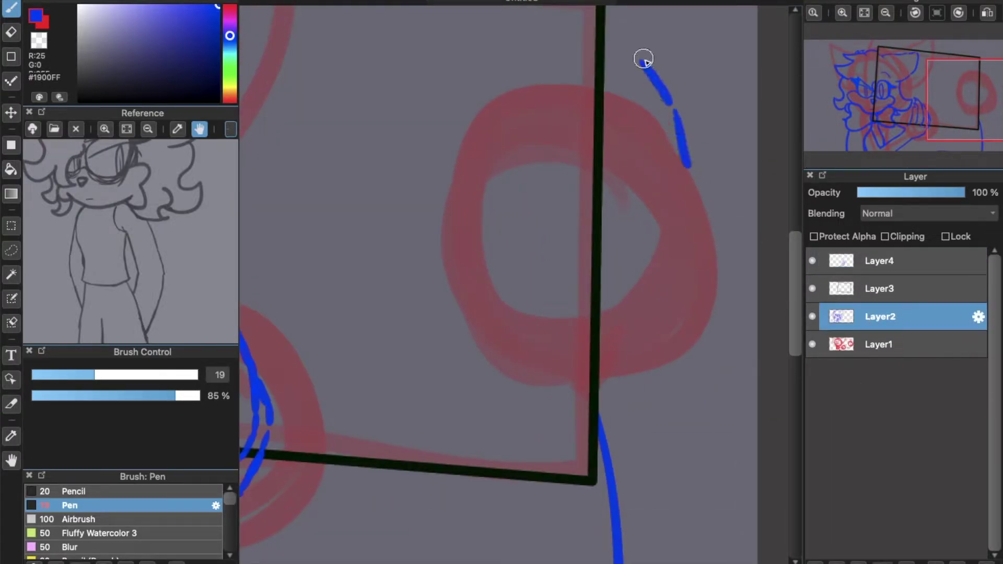
On Layer4, draw a rough palm guide around the frame's outer side and set the layer's opacity to 35%
{"action": "left_click", "coordinate": [882, 263]}
{"action": "mouse_move", "coordinate": [630, 110]}
{"action": "left_mouse_down"}
{"action": "mouse_move", "coordinate": [497, 71]}
{"action": "mouse_move", "coordinate": [462, 148]}
{"action": "mouse_move", "coordinate": [511, 252]}
{"action": "mouse_move", "coordinate": [590, 271]}
{"action": "mouse_move", "coordinate": [685, 219]}
{"action": "mouse_move", "coordinate": [688, 166]}
{"action": "left_mouse_up"}
{"action": "left_click", "coordinate": [895, 197]}
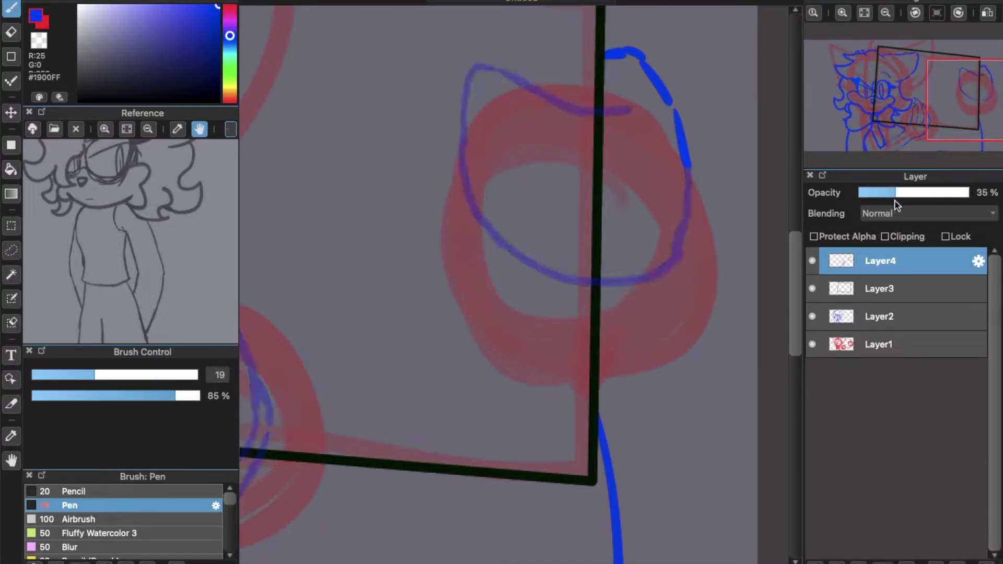
On a new layer above Layer4, draw the far hand's clawed fingers gripping the frame's outer side
{"action": "left_click", "coordinate": [816, 562]}
{"action": "left_click", "coordinate": [958, 13]}
{"action": "left_click", "coordinate": [958, 13]}
{"action": "left_click", "coordinate": [958, 13]}
{"action": "left_click", "coordinate": [957, 13]}
{"action": "left_click_drag", "start_coordinate": [546, 562], "coordinate": [570, 563]}
{"action": "key", "text": "super+plus"}
{"action": "mouse_move", "coordinate": [598, 438]}
{"action": "left_mouse_down"}
{"action": "mouse_move", "coordinate": [598, 394]}
{"action": "mouse_move", "coordinate": [654, 248]}
{"action": "mouse_move", "coordinate": [651, 213]}
{"action": "mouse_move", "coordinate": [625, 192]}
{"action": "mouse_move", "coordinate": [632, 195]}
{"action": "mouse_move", "coordinate": [651, 151]}
{"action": "mouse_move", "coordinate": [611, 175]}
{"action": "mouse_move", "coordinate": [590, 205]}
{"action": "mouse_move", "coordinate": [532, 369]}
{"action": "mouse_move", "coordinate": [533, 413]}
{"action": "mouse_move", "coordinate": [473, 306]}
{"action": "mouse_move", "coordinate": [499, 162]}
{"action": "mouse_move", "coordinate": [527, 104]}
{"action": "mouse_move", "coordinate": [553, 92]}
{"action": "mouse_move", "coordinate": [546, 122]}
{"action": "mouse_move", "coordinate": [536, 123]}
{"action": "mouse_move", "coordinate": [559, 125]}
{"action": "mouse_move", "coordinate": [565, 150]}
{"action": "mouse_move", "coordinate": [560, 163]}
{"action": "mouse_move", "coordinate": [550, 125]}
{"action": "mouse_move", "coordinate": [563, 150]}
{"action": "mouse_move", "coordinate": [546, 323]}
{"action": "left_mouse_up"}
{"action": "mouse_move", "coordinate": [430, 410]}
{"action": "left_mouse_down"}
{"action": "mouse_move", "coordinate": [416, 344]}
{"action": "mouse_move", "coordinate": [468, 155]}
{"action": "left_mouse_up"}
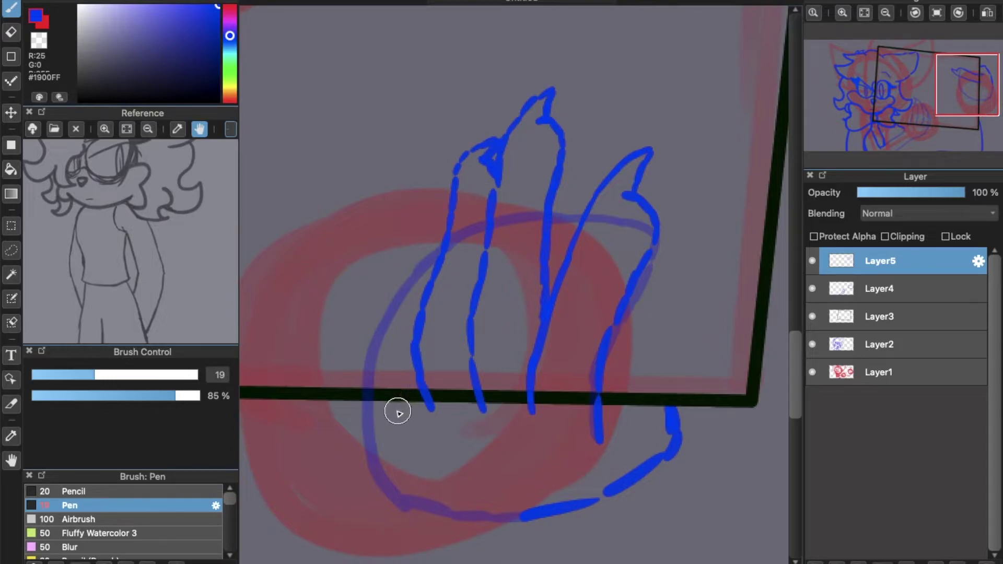
Draw the last finger's outer line and curve the hand's edge around the frame to join the back of the hand
{"action": "mouse_move", "coordinate": [383, 405]}
{"action": "left_mouse_down"}
{"action": "mouse_move", "coordinate": [394, 315]}
{"action": "mouse_move", "coordinate": [433, 240]}
{"action": "left_mouse_up"}
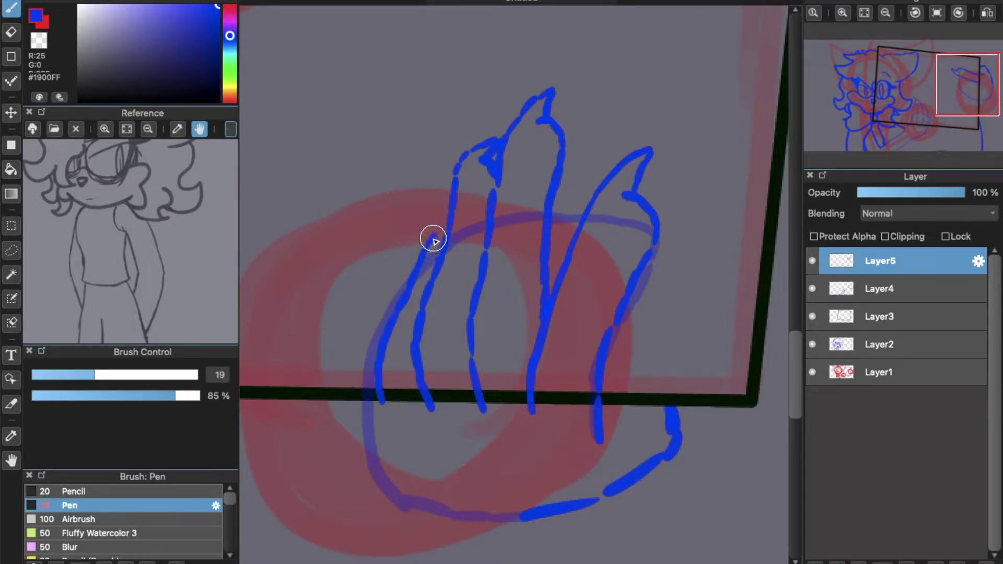
{"action": "mouse_move", "coordinate": [382, 399]}
{"action": "left_mouse_down"}
{"action": "mouse_move", "coordinate": [399, 455]}
{"action": "mouse_move", "coordinate": [522, 517]}
{"action": "left_mouse_up"}
{"action": "key", "text": "super+z"}
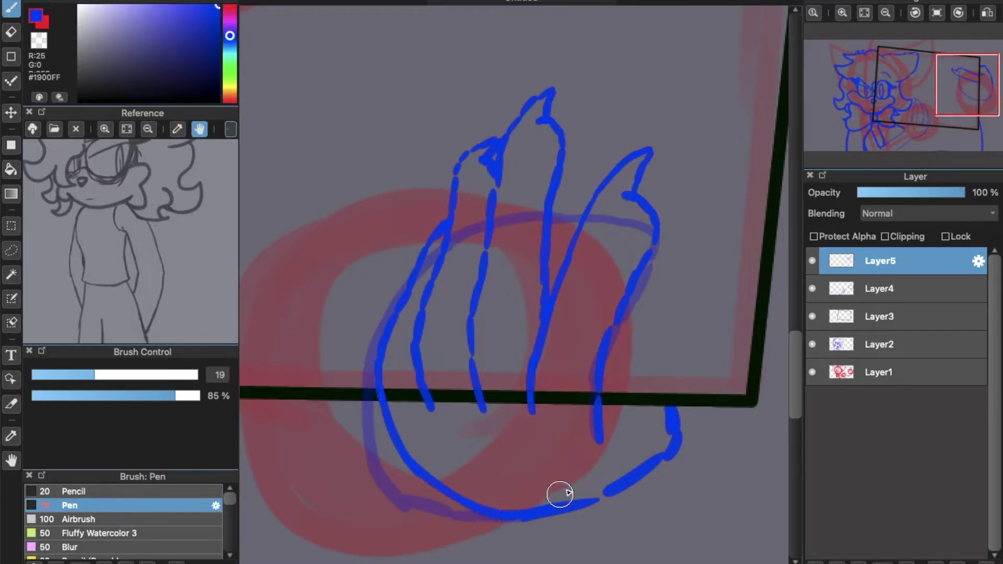
{"action": "left_click", "coordinate": [937, 15]}
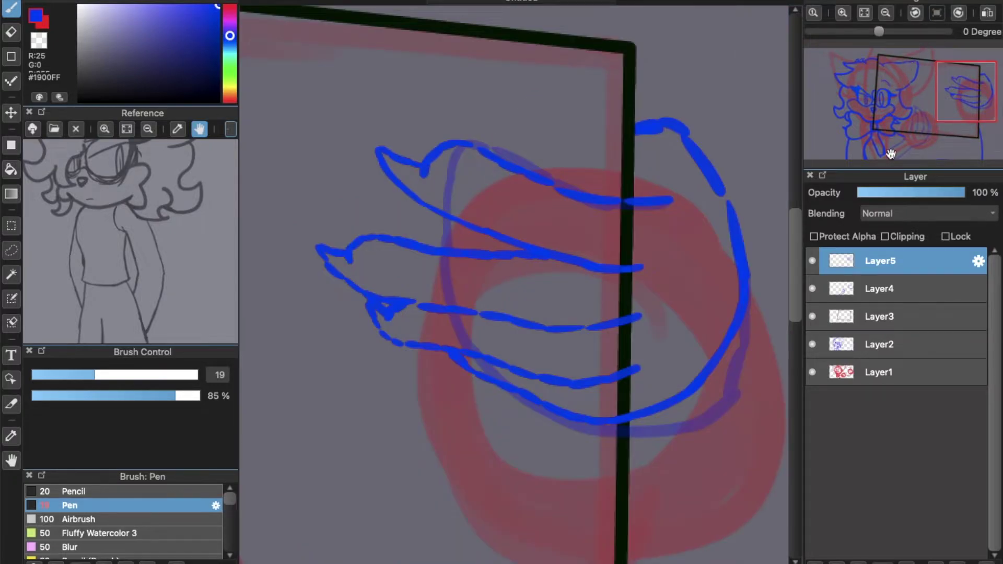
{"action": "left_click", "coordinate": [819, 290]}
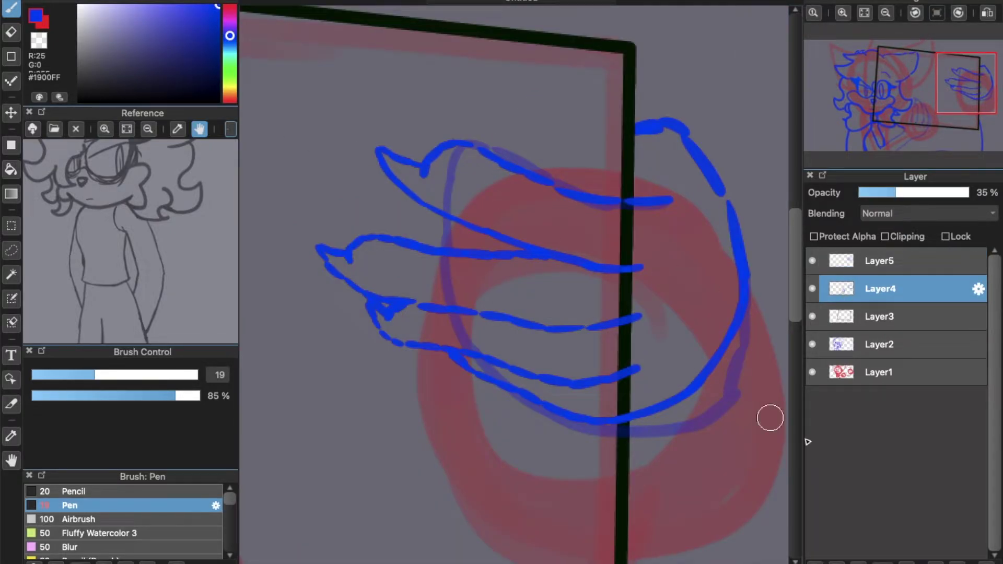
{"action": "left_click", "coordinate": [979, 562]}
{"action": "key", "text": "super+minus"}
{"action": "key", "text": "super+minus"}
{"action": "key", "text": "super+minus"}
{"action": "left_click", "coordinate": [811, 261]}
{"action": "left_click", "coordinate": [811, 260]}
{"action": "scroll", "coordinate": [556, 562], "scroll_direction": "left", "scroll_amount": 5}
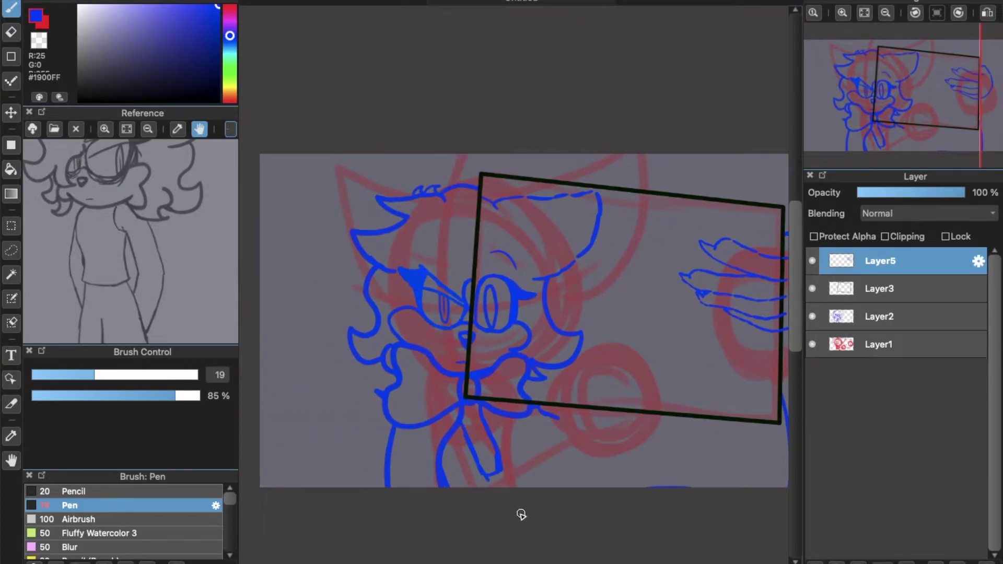
{"action": "left_click", "coordinate": [812, 314]}
{"action": "left_click", "coordinate": [811, 314]}
{"action": "key", "text": "ctrl+z"}
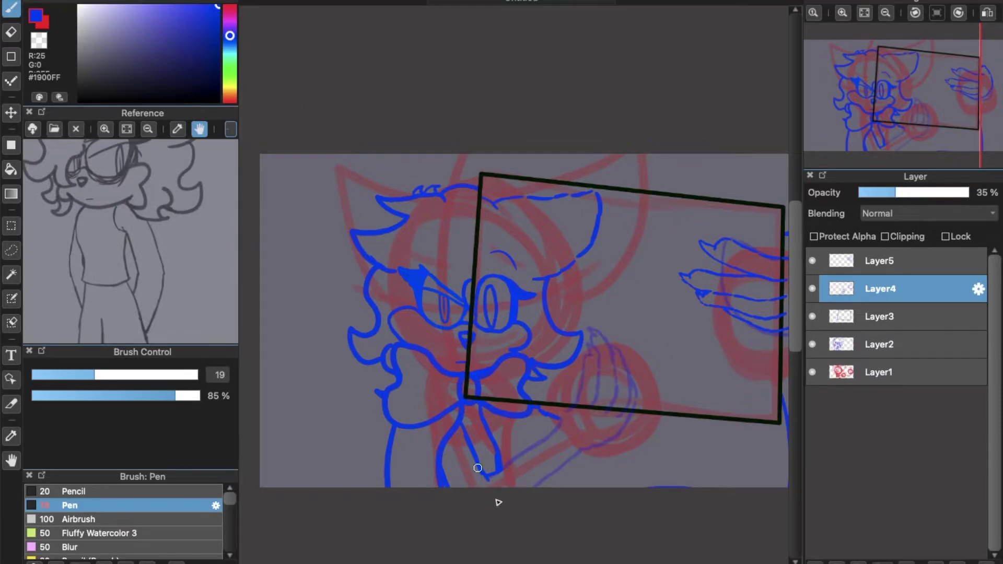
Set Layer4's opacity to 100% and erase the far hand's rough palm guide, using an eraser size of 406
{"action": "scroll", "coordinate": [470, 466], "scroll_direction": "right", "scroll_amount": 6}
{"action": "left_click", "coordinate": [13, 33]}
{"action": "left_click_drag", "start_coordinate": [896, 194], "coordinate": [972, 194]}
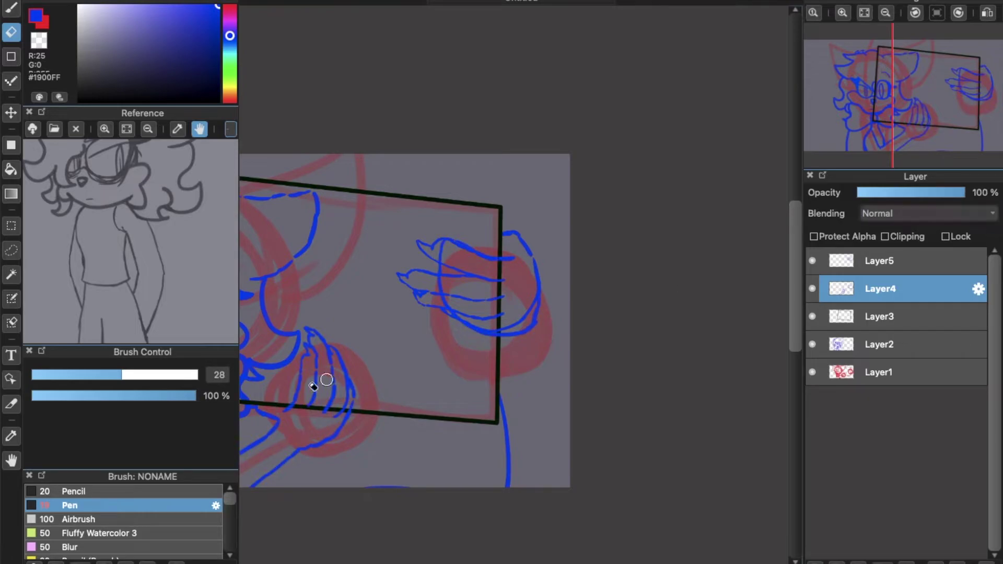
{"action": "left_click", "coordinate": [189, 373]}
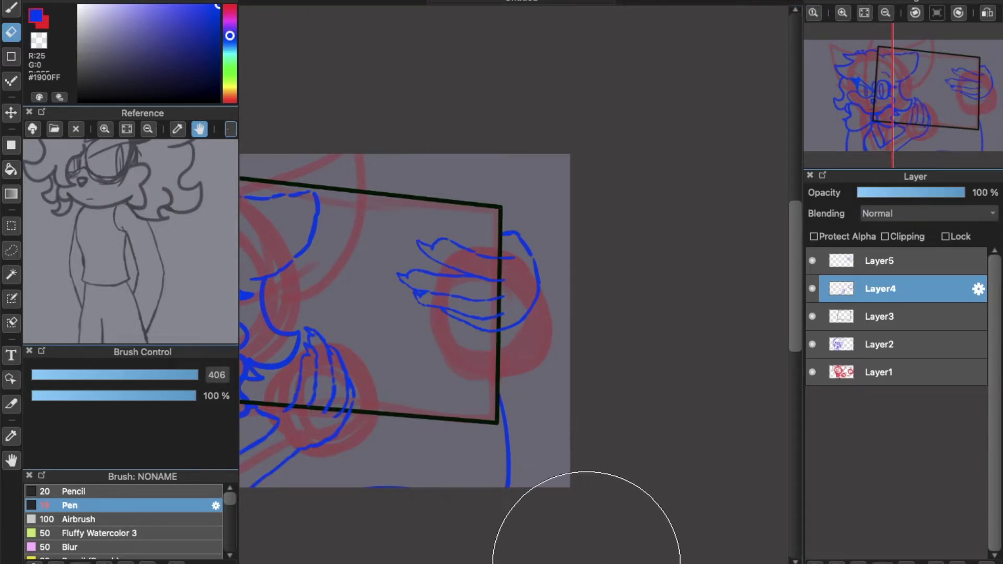
Merge the far hand's finger linework on Layer5 down into Layer4
{"action": "scroll", "coordinate": [553, 522], "scroll_direction": "left", "scroll_amount": 4}
{"action": "left_click", "coordinate": [879, 260]}
{"action": "left_click", "coordinate": [956, 562]}
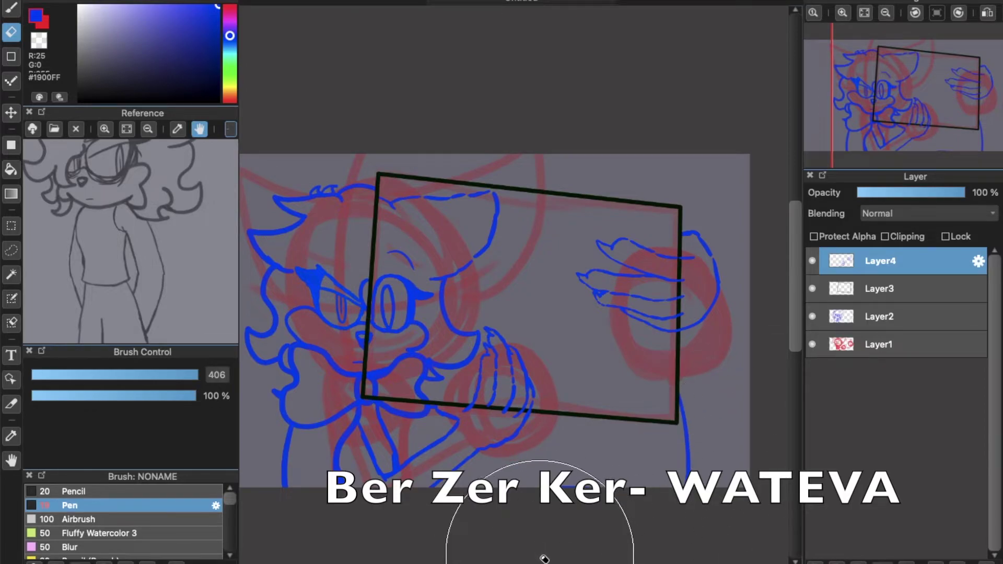
{"action": "scroll", "coordinate": [544, 546], "scroll_direction": "left", "scroll_amount": 3}
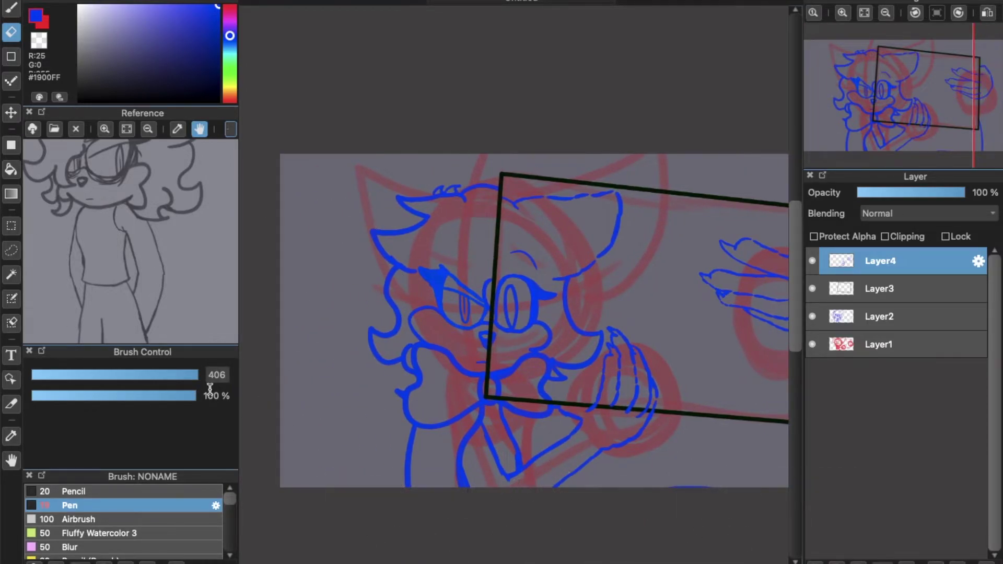
On Layer2, draw a small curved hair tuft between the two upper side spikes, following the coloured portrait in the reference
{"action": "left_click_drag", "start_coordinate": [199, 152], "coordinate": [119, 258]}
{"action": "left_click_drag", "start_coordinate": [222, 256], "coordinate": [139, 280]}
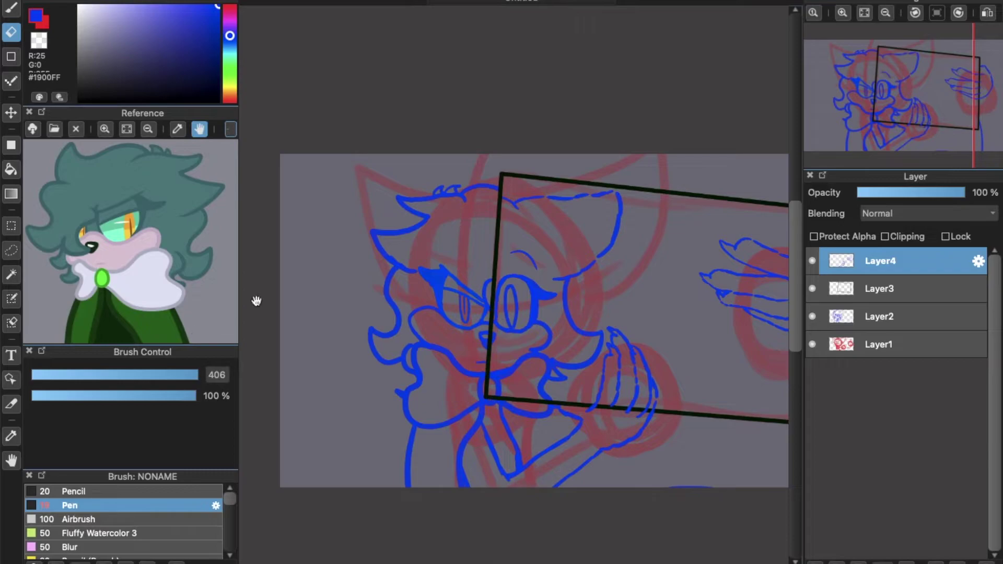
{"action": "left_click", "coordinate": [12, 8]}
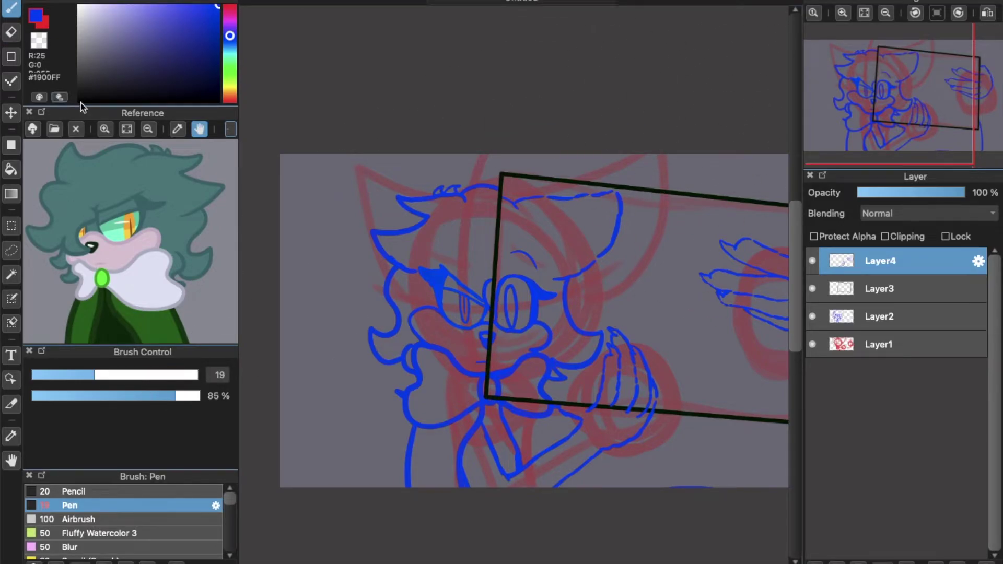
{"action": "key", "text": "super+plus"}
{"action": "key", "text": "super+plus"}
{"action": "left_click", "coordinate": [836, 315]}
{"action": "scroll", "coordinate": [697, 217], "scroll_direction": "left", "scroll_amount": 4}
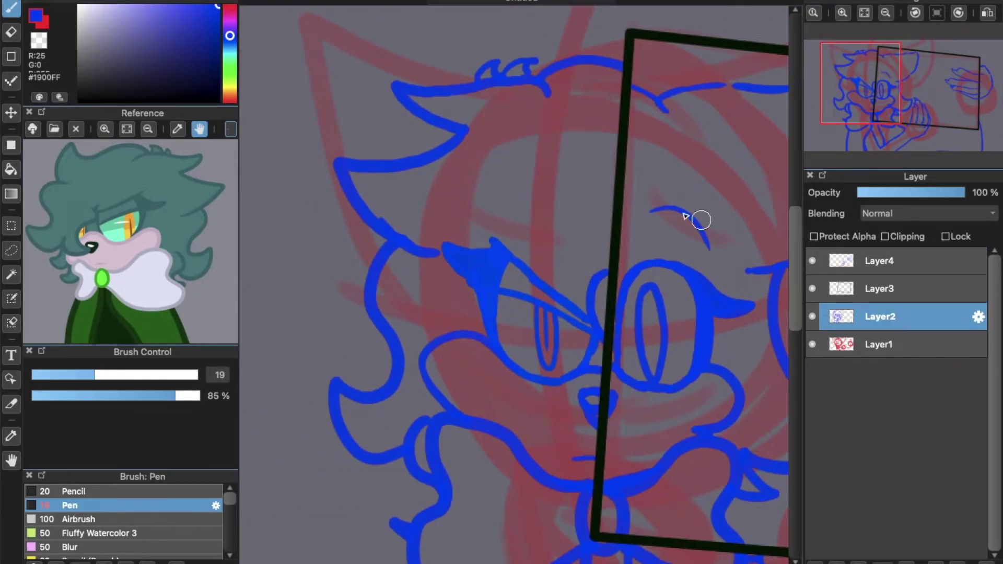
{"action": "left_click_drag", "start_coordinate": [386, 139], "coordinate": [369, 158]}
{"action": "key", "text": "super+z"}
{"action": "left_click_drag", "start_coordinate": [415, 115], "coordinate": [393, 158]}
{"action": "key", "text": "super+z"}
{"action": "mouse_move", "coordinate": [412, 108]}
{"action": "left_mouse_down"}
{"action": "mouse_move", "coordinate": [411, 151]}
{"action": "mouse_move", "coordinate": [378, 120]}
{"action": "mouse_move", "coordinate": [368, 163]}
{"action": "mouse_move", "coordinate": [412, 146]}
{"action": "mouse_move", "coordinate": [377, 131]}
{"action": "left_mouse_up"}
{"action": "key", "text": "super+z"}
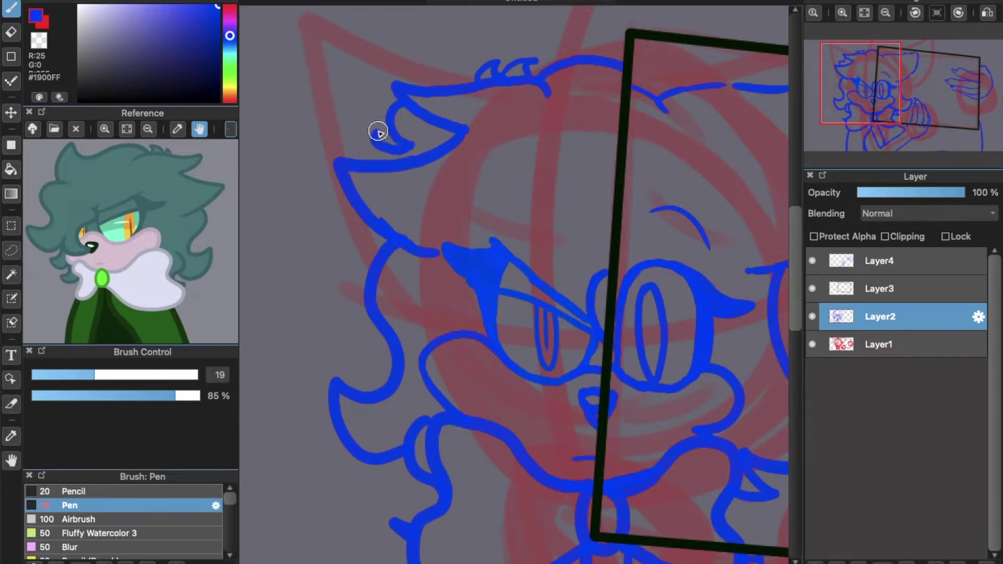
Add a second point to the side hair tuft and a small tuft along the top hairline
{"action": "key", "text": "super+minus"}
{"action": "key", "text": "super+plus"}
{"action": "key", "text": "super+plus"}
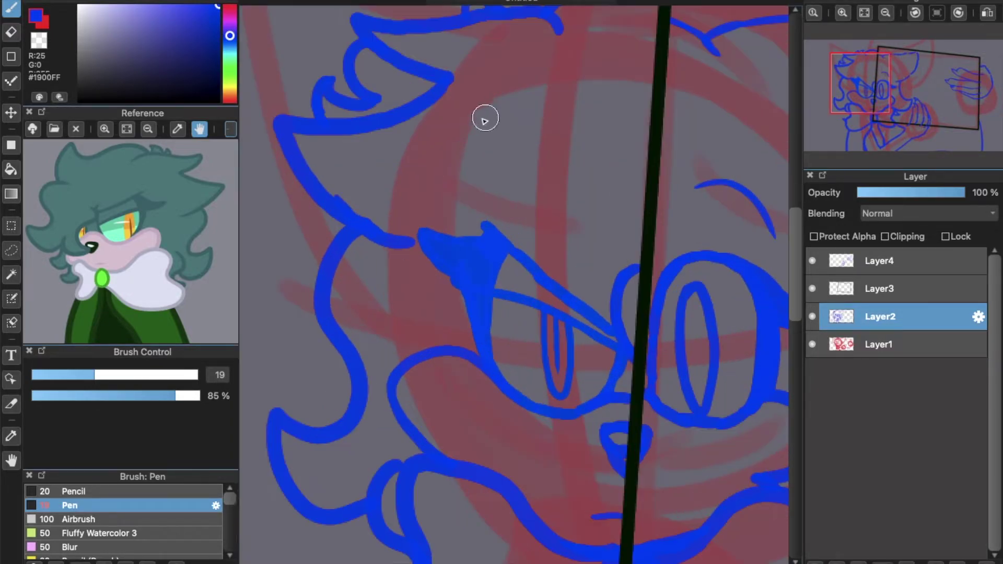
{"action": "scroll", "coordinate": [627, 180], "scroll_direction": "down", "scroll_amount": 1}
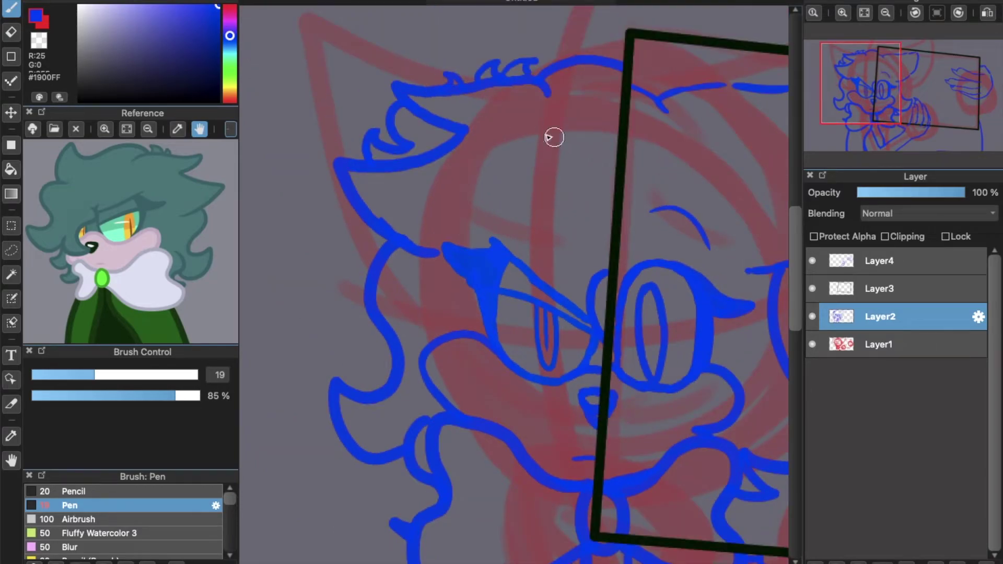
Hide and show Layer2 to compare the blue linework with the red sketch underneath
{"action": "key", "text": "super+minus"}
{"action": "left_click_drag", "start_coordinate": [798, 251], "coordinate": [837, 278]}
{"action": "left_click", "coordinate": [812, 316]}
{"action": "left_click", "coordinate": [812, 317]}
{"action": "left_click", "coordinate": [813, 316]}
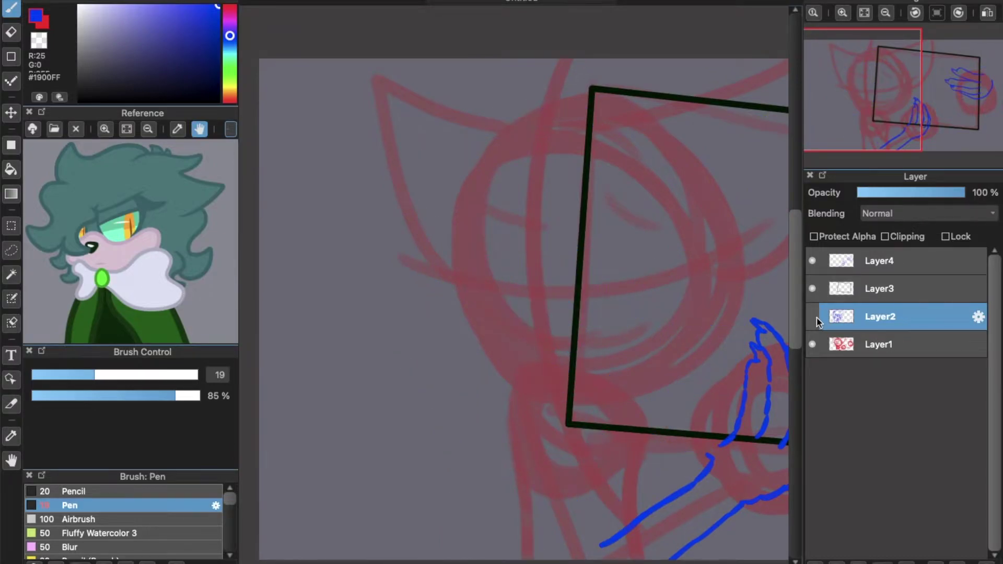
{"action": "left_click", "coordinate": [812, 316]}
{"action": "scroll", "coordinate": [287, 431], "scroll_direction": "right", "scroll_amount": 5}
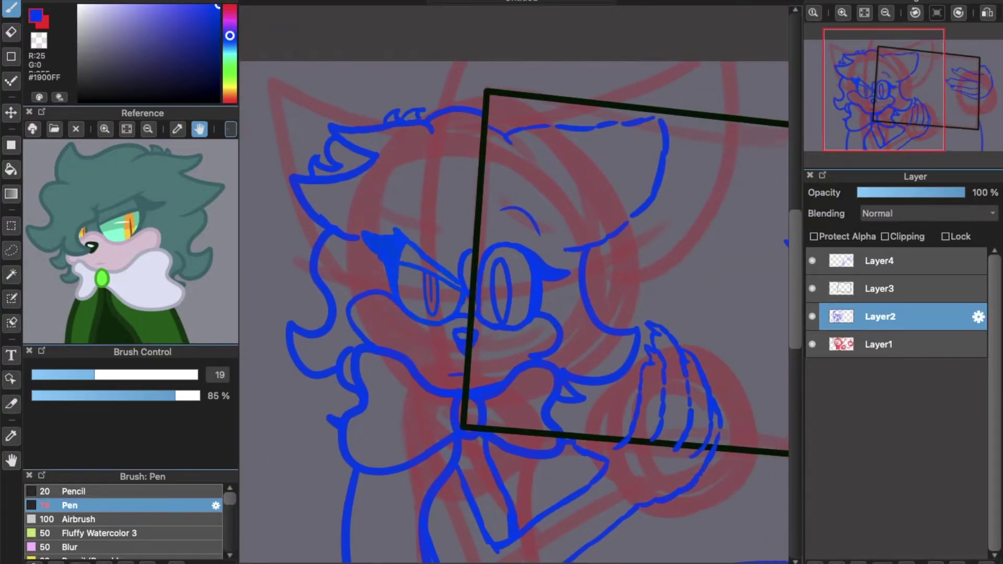
Hide Layer4 and lower Layer2's opacity to 38%
{"action": "left_click", "coordinate": [812, 261]}
{"action": "key", "text": "super+minus"}
{"action": "mouse_move", "coordinate": [548, 563]}
{"action": "left_mouse_down"}
{"action": "mouse_move", "coordinate": [537, 563]}
{"action": "mouse_move", "coordinate": [546, 562]}
{"action": "left_mouse_up"}
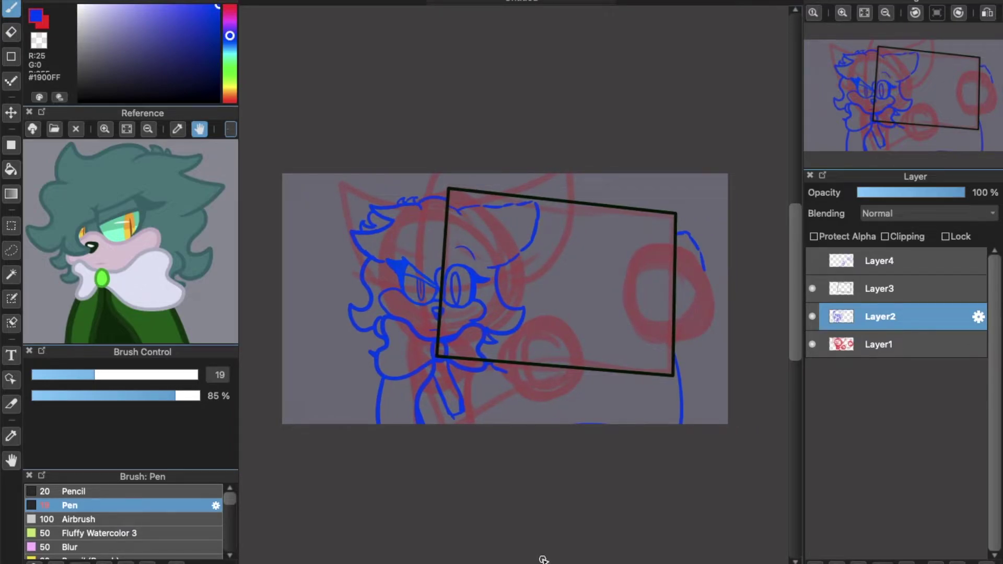
{"action": "left_click", "coordinate": [897, 194]}
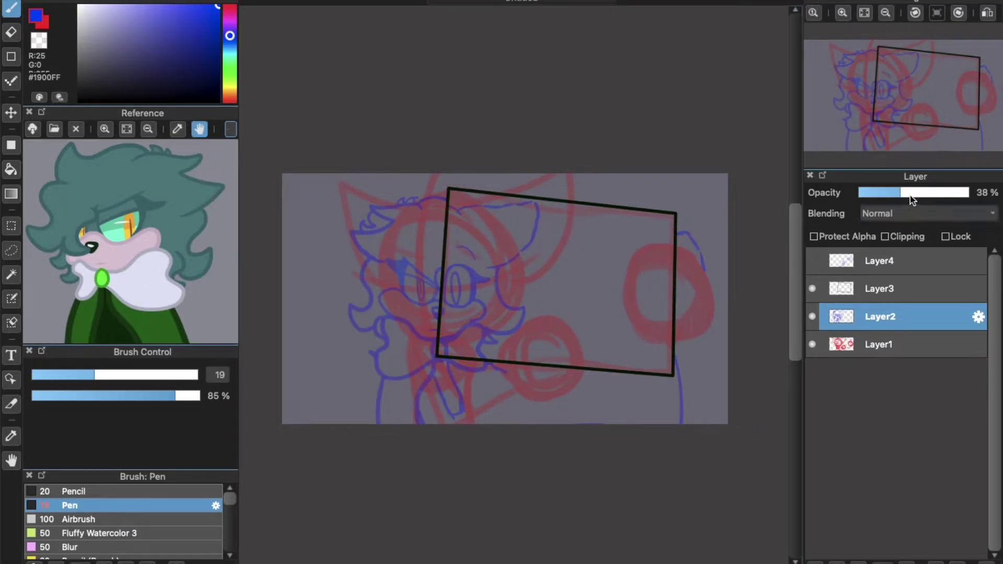
Erase the entire red sketch from Layer1 and return to the Pen brush
{"action": "left_click", "coordinate": [883, 344]}
{"action": "key", "text": "e"}
{"action": "scroll", "coordinate": [418, 272], "scroll_direction": "down", "scroll_amount": 2}
{"action": "mouse_move", "coordinate": [418, 272]}
{"action": "left_mouse_down"}
{"action": "mouse_move", "coordinate": [671, 320]}
{"action": "mouse_move", "coordinate": [408, 399]}
{"action": "left_mouse_up"}
{"action": "left_click", "coordinate": [12, 9]}
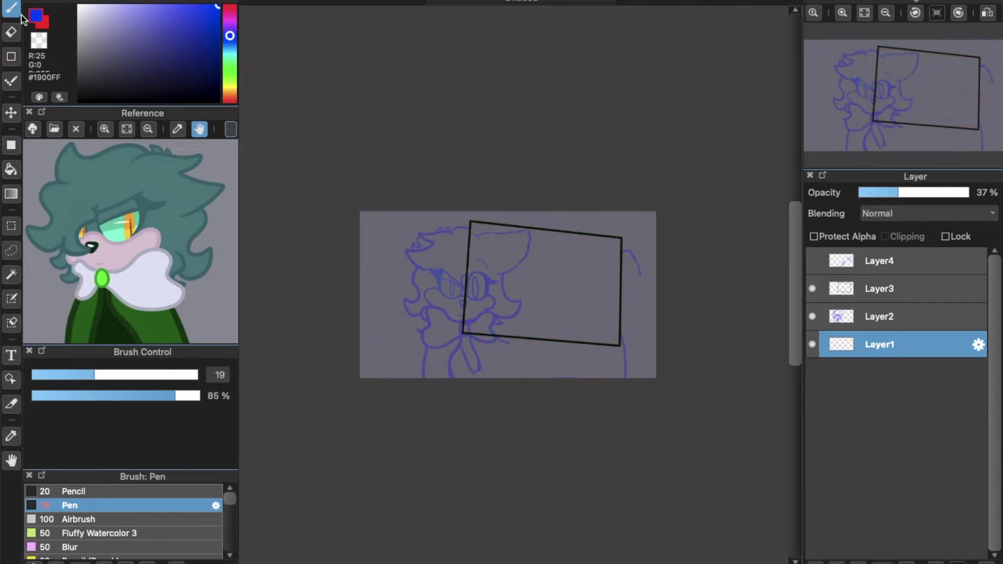
{"action": "left_click", "coordinate": [864, 319]}
{"action": "left_click", "coordinate": [830, 267]}
{"action": "left_click", "coordinate": [889, 192]}
{"action": "left_click", "coordinate": [878, 319]}
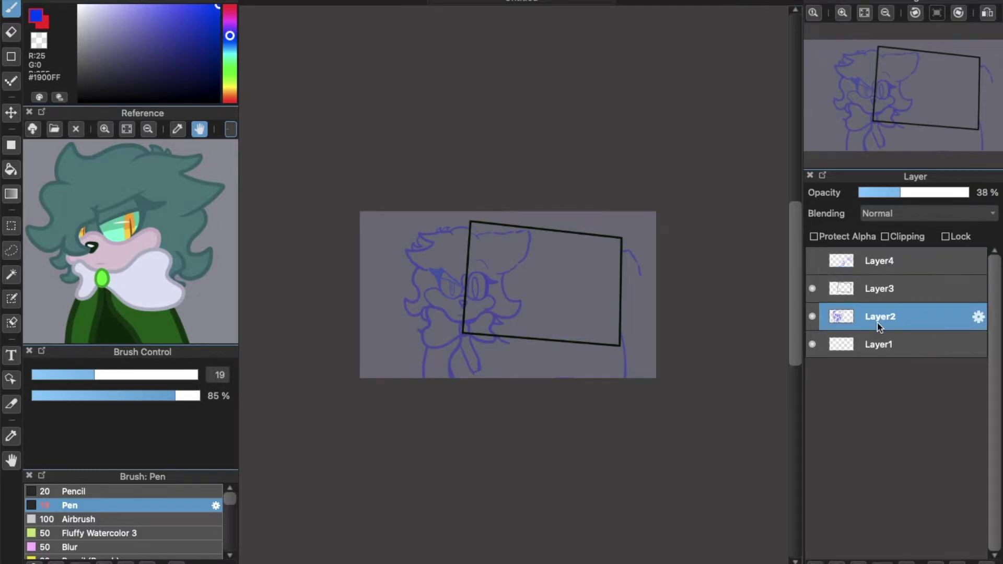
{"action": "key", "text": "ctrl+e"}
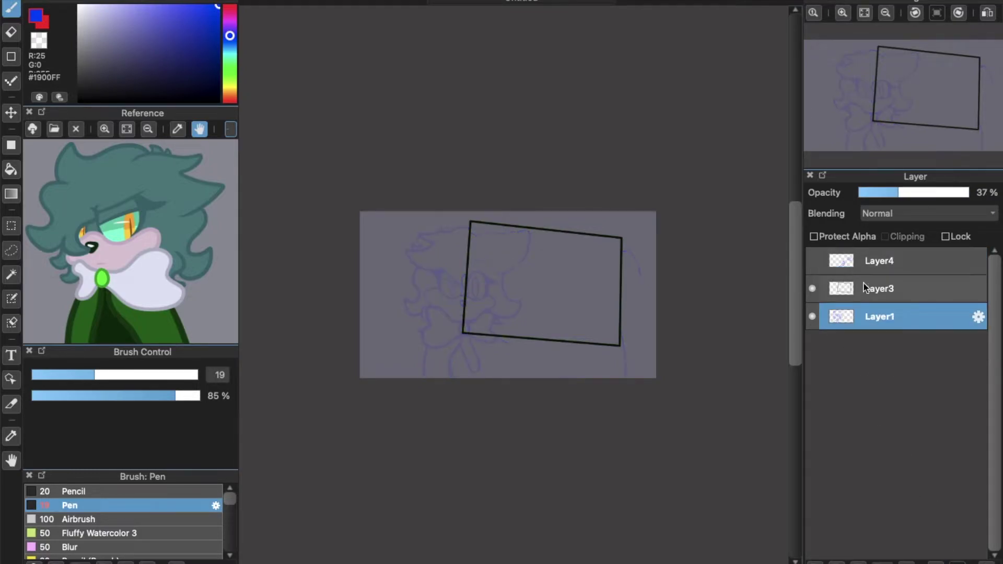
{"action": "left_click_drag", "start_coordinate": [904, 193], "coordinate": [973, 198]}
{"action": "key", "text": "super+z"}
Set Layer1's opacity to 100% and merge the faded Layer2 linework down into it
{"action": "left_click", "coordinate": [873, 340]}
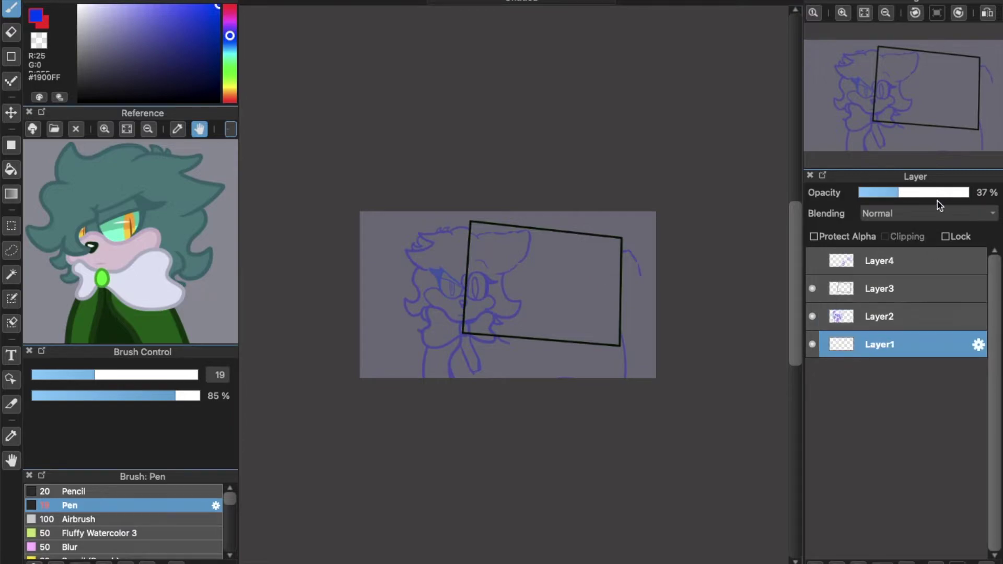
{"action": "left_click", "coordinate": [907, 323]}
{"action": "key", "text": "ctrl+e"}
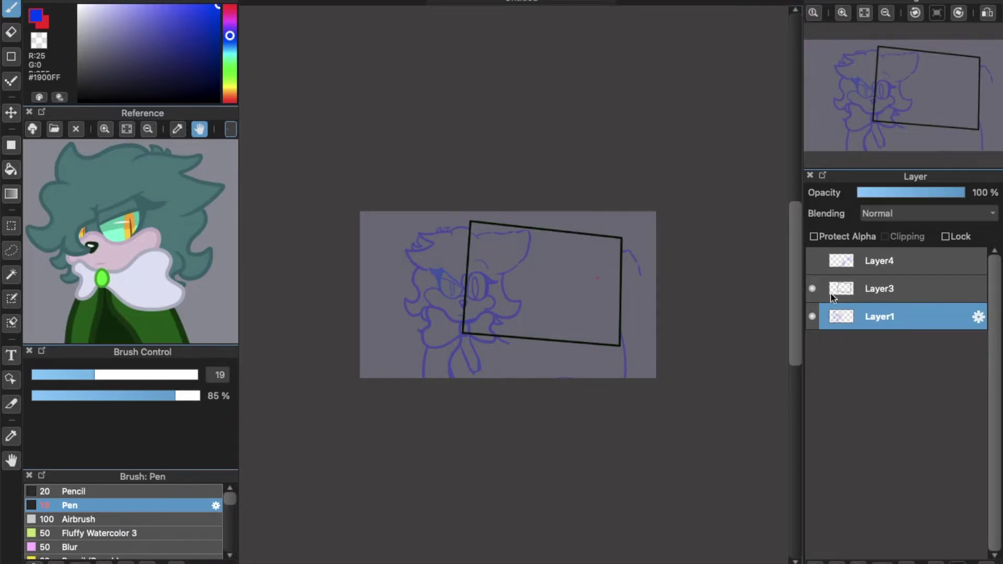
Add four new empty layers between Layer1 and Layer3
{"action": "left_click", "coordinate": [815, 563]}
{"action": "left_click", "coordinate": [815, 562]}
{"action": "left_click", "coordinate": [815, 562]}
{"action": "left_click", "coordinate": [815, 562]}
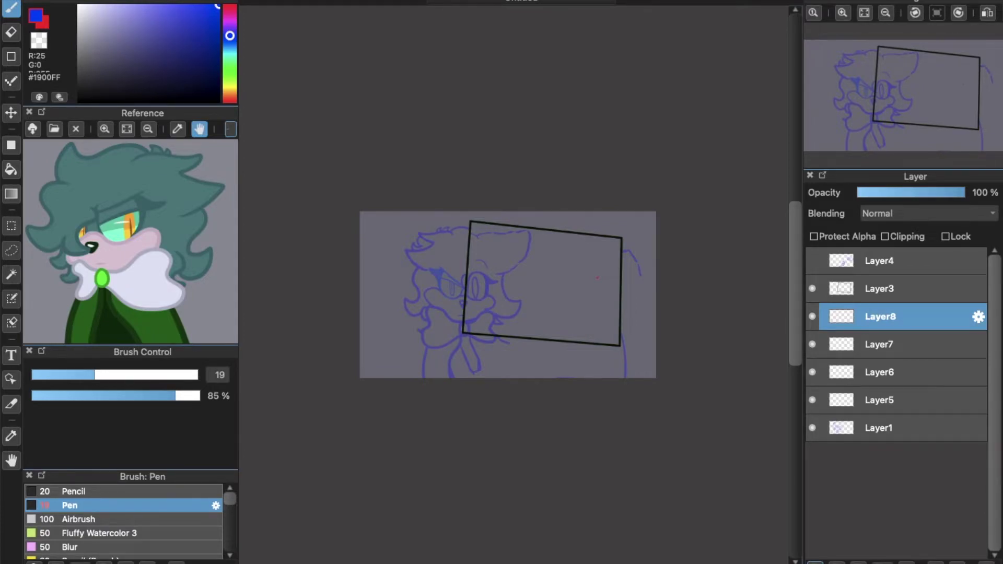
{"action": "mouse_move", "coordinate": [517, 563]}
{"action": "left_mouse_down"}
{"action": "mouse_move", "coordinate": [491, 563]}
{"action": "mouse_move", "coordinate": [503, 563]}
{"action": "left_mouse_up"}
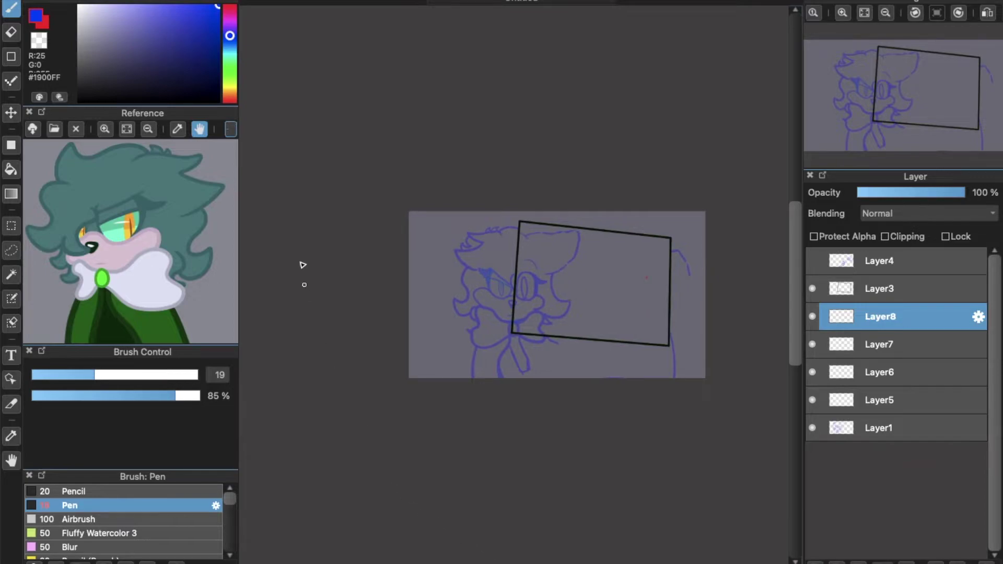
Enlarge the reference around the character's face and sample the teal hair shade #386A73
{"action": "key", "text": "super+plus"}
{"action": "key", "text": "super+plus"}
{"action": "key", "text": "super+plus"}
{"action": "left_click_drag", "start_coordinate": [106, 162], "coordinate": [127, 175]}
{"action": "left_click", "coordinate": [104, 129]}
{"action": "left_click", "coordinate": [105, 130]}
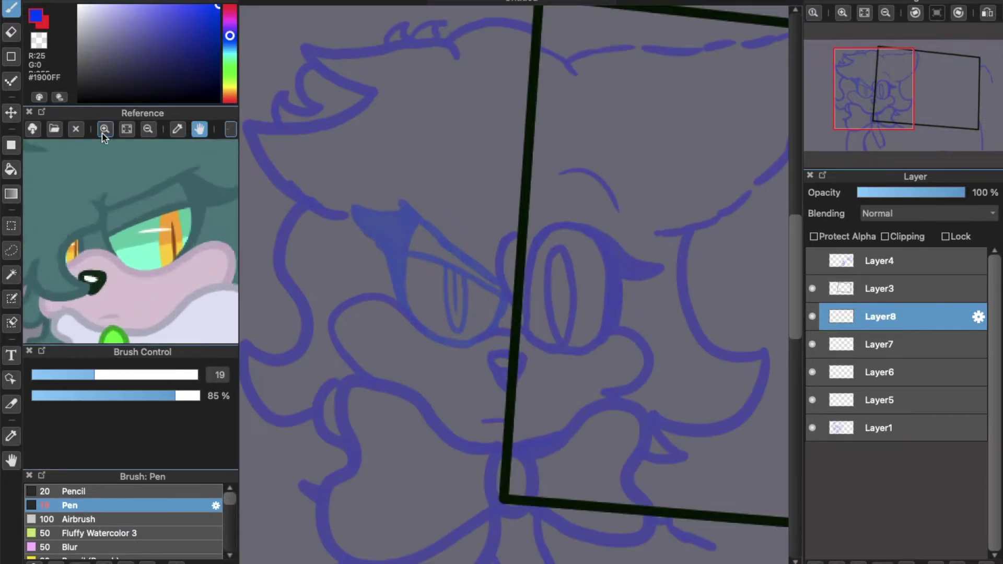
{"action": "left_click_drag", "start_coordinate": [175, 216], "coordinate": [131, 217]}
{"action": "left_click", "coordinate": [183, 156]}
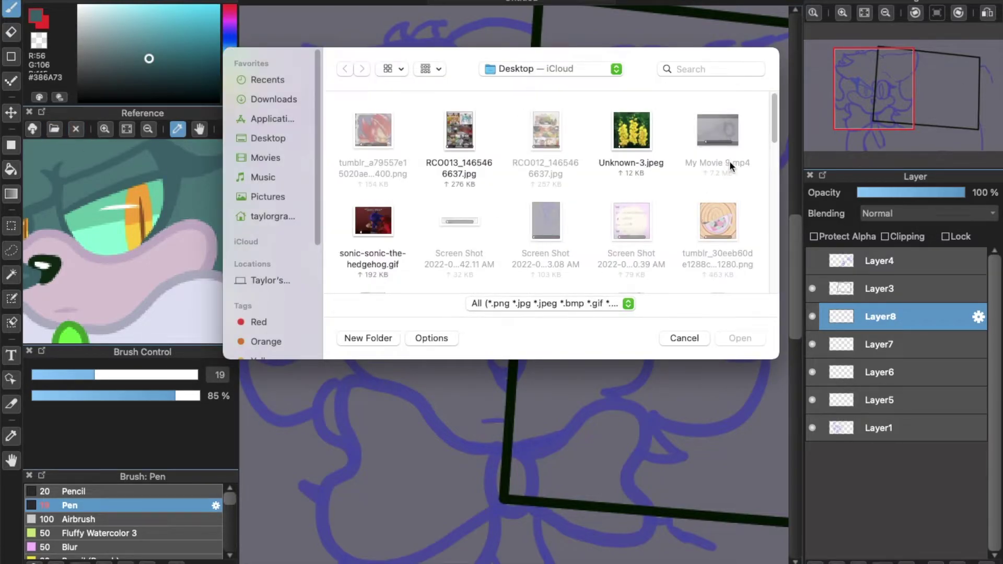
Load Ebony.png from the "References for real now" folder as the reference image
{"action": "left_click", "coordinate": [571, 69]}
{"action": "left_click", "coordinate": [544, 126]}
{"action": "left_click_drag", "start_coordinate": [771, 118], "coordinate": [776, 149]}
{"action": "left_click", "coordinate": [545, 157]}
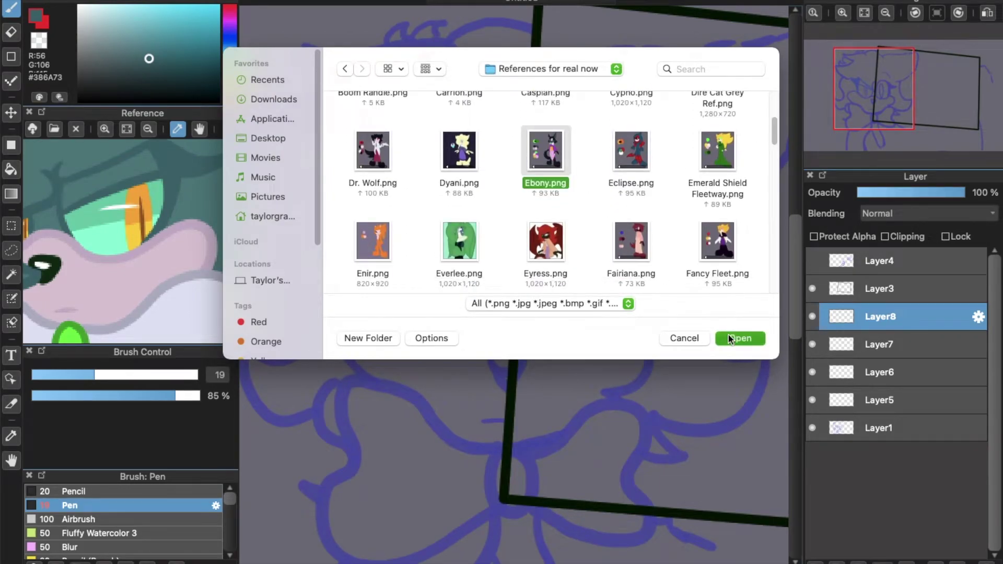
{"action": "left_click", "coordinate": [731, 338]}
Enlarge the new reference and centre it on the character's eye and muzzle for colour sampling
{"action": "left_click", "coordinate": [200, 129]}
{"action": "left_click_drag", "start_coordinate": [175, 180], "coordinate": [135, 212]}
{"action": "left_click", "coordinate": [104, 129]}
{"action": "double_click", "coordinate": [104, 130]}
{"action": "left_click", "coordinate": [103, 131]}
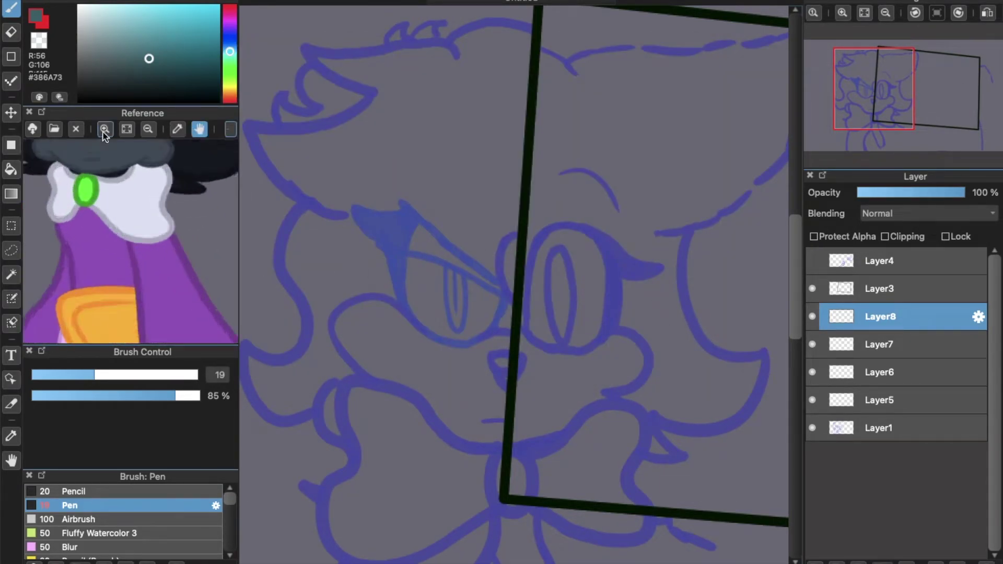
{"action": "left_click", "coordinate": [104, 133]}
{"action": "left_click_drag", "start_coordinate": [127, 157], "coordinate": [148, 260]}
{"action": "left_click_drag", "start_coordinate": [157, 196], "coordinate": [136, 297]}
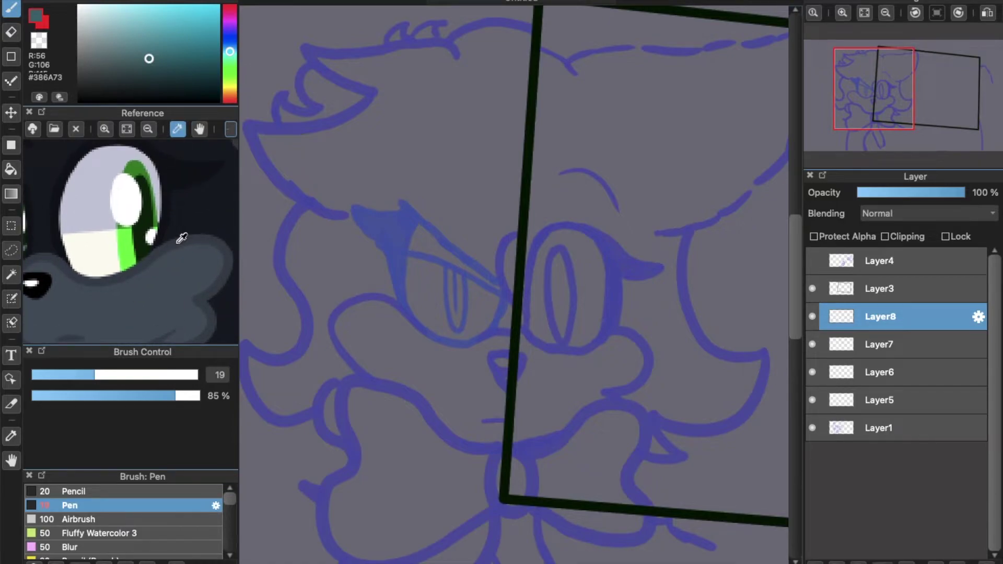
Sample black #000000 from the reference and ink the right half of the nose on Layer8 at 100% brush opacity
{"action": "left_click", "coordinate": [162, 249]}
{"action": "left_click", "coordinate": [45, 24]}
{"action": "scroll", "coordinate": [510, 302], "scroll_direction": "up", "scroll_amount": 6}
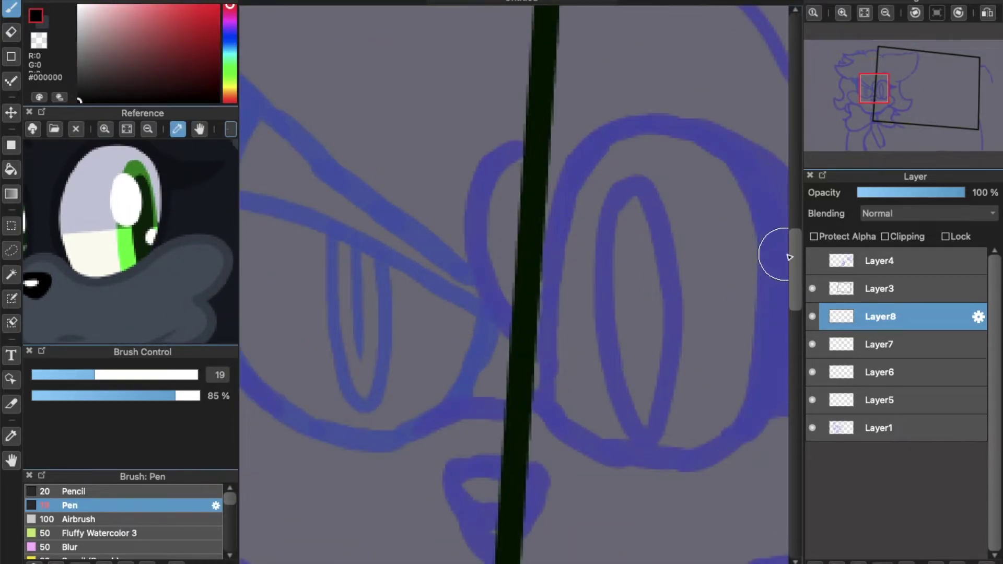
{"action": "mouse_move", "coordinate": [538, 315]}
{"action": "left_mouse_down"}
{"action": "mouse_move", "coordinate": [567, 363]}
{"action": "mouse_move", "coordinate": [540, 408]}
{"action": "left_mouse_up"}
{"action": "key", "text": "super+z"}
{"action": "left_click", "coordinate": [582, 1]}
{"action": "left_click", "coordinate": [580, 487]}
{"action": "mouse_move", "coordinate": [517, 312]}
{"action": "left_mouse_down"}
{"action": "mouse_move", "coordinate": [576, 372]}
{"action": "mouse_move", "coordinate": [500, 494]}
{"action": "mouse_move", "coordinate": [553, 342]}
{"action": "mouse_move", "coordinate": [537, 352]}
{"action": "mouse_move", "coordinate": [537, 325]}
{"action": "mouse_move", "coordinate": [538, 390]}
{"action": "mouse_move", "coordinate": [577, 336]}
{"action": "mouse_move", "coordinate": [531, 458]}
{"action": "mouse_move", "coordinate": [559, 328]}
{"action": "mouse_move", "coordinate": [525, 396]}
{"action": "mouse_move", "coordinate": [524, 323]}
{"action": "mouse_move", "coordinate": [539, 406]}
{"action": "mouse_move", "coordinate": [536, 327]}
{"action": "mouse_move", "coordinate": [578, 363]}
{"action": "mouse_move", "coordinate": [513, 385]}
{"action": "mouse_move", "coordinate": [543, 416]}
{"action": "left_mouse_up"}
{"action": "key", "text": "ctrl+z"}
{"action": "scroll", "coordinate": [543, 416], "scroll_direction": "down", "scroll_amount": 10}
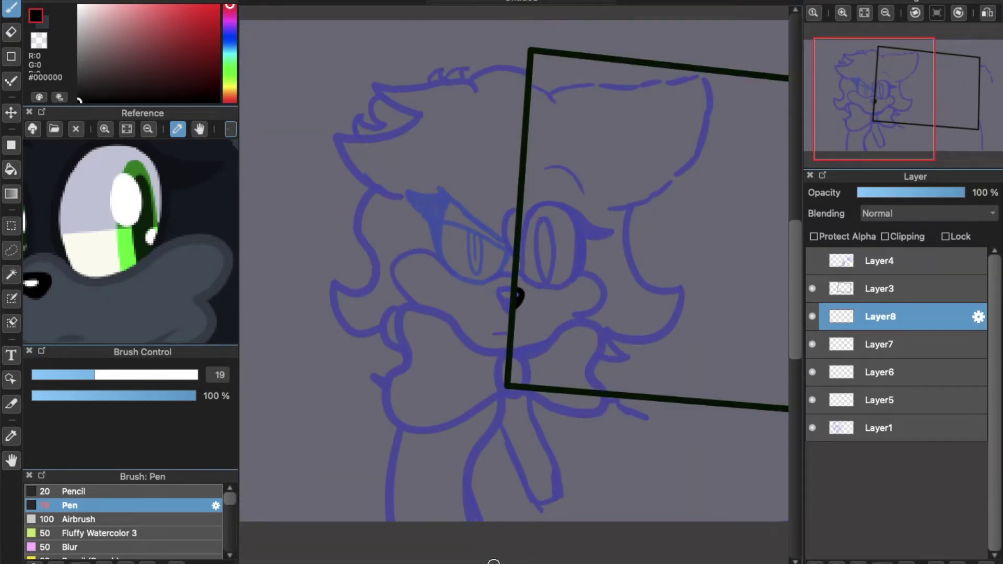
{"action": "scroll", "coordinate": [493, 561], "scroll_direction": "right", "scroll_amount": 3}
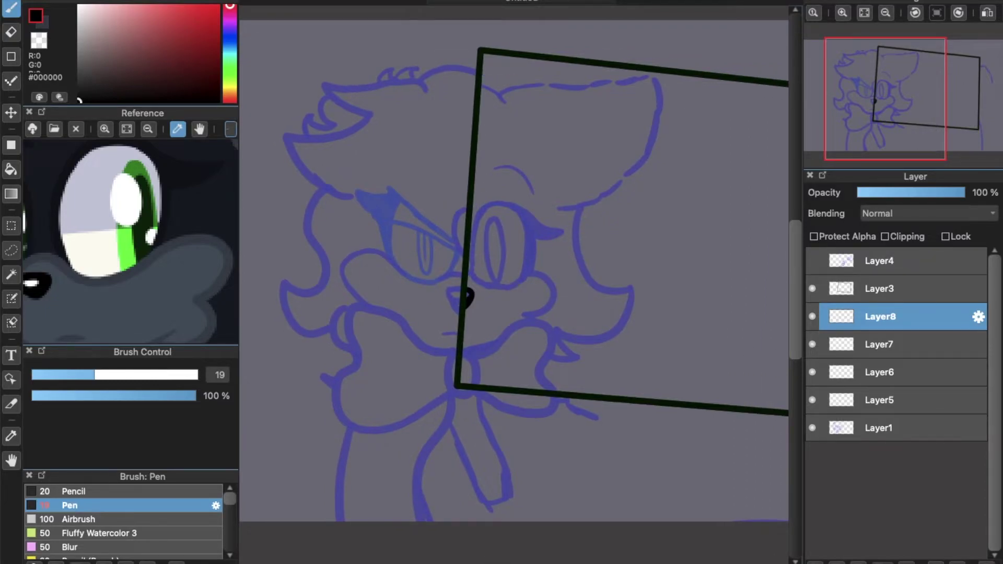
Sample the dark fur outline shade #101119 and the muzzle outline shade #39424E from the reference
{"action": "left_click", "coordinate": [189, 170]}
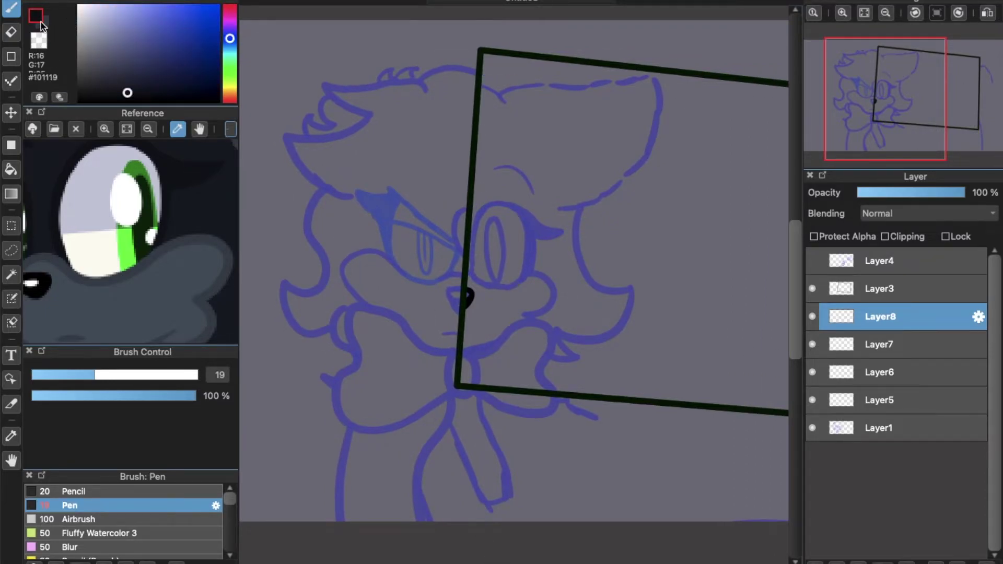
{"action": "scroll", "coordinate": [422, 287], "scroll_direction": "up", "scroll_amount": 3}
{"action": "scroll", "coordinate": [157, 313], "scroll_direction": "down", "scroll_amount": 5}
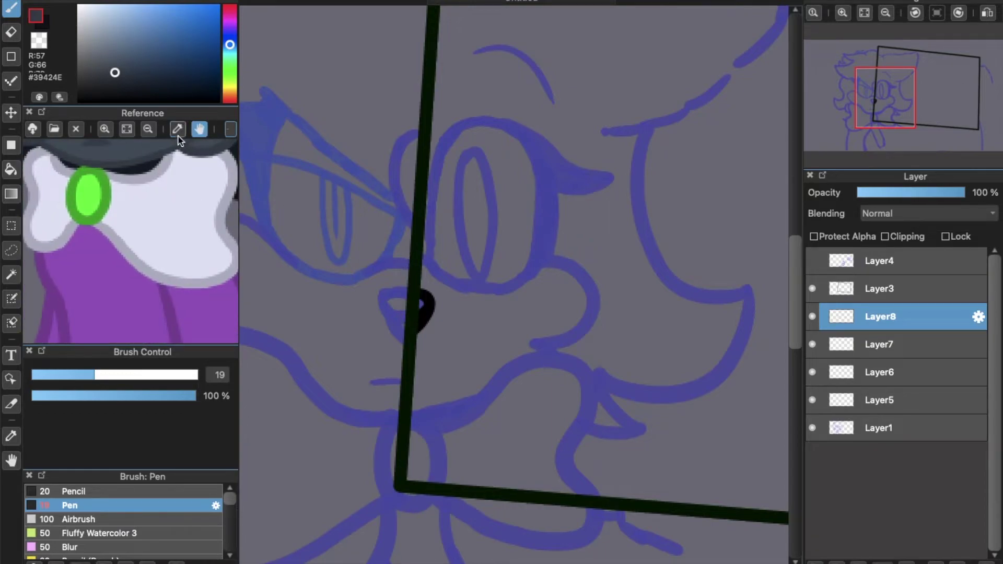
Sample green #00AB19 from the reference brooch rim and outline the oval brooch at the collar on Layer8
{"action": "left_click", "coordinate": [108, 191]}
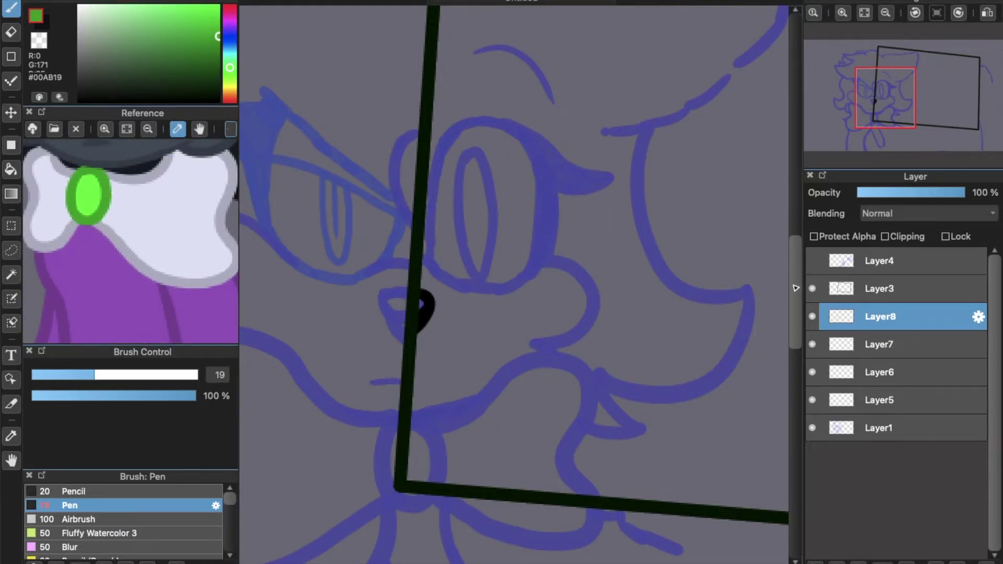
{"action": "left_click_drag", "start_coordinate": [794, 286], "coordinate": [795, 325]}
{"action": "scroll", "coordinate": [573, 277], "scroll_direction": "up", "scroll_amount": 2}
{"action": "mouse_move", "coordinate": [337, 241]}
{"action": "left_mouse_down"}
{"action": "mouse_move", "coordinate": [313, 315]}
{"action": "mouse_move", "coordinate": [327, 260]}
{"action": "left_mouse_up"}
{"action": "key", "text": "super+z"}
{"action": "mouse_move", "coordinate": [360, 220]}
{"action": "left_mouse_down"}
{"action": "mouse_move", "coordinate": [338, 337]}
{"action": "mouse_move", "coordinate": [397, 262]}
{"action": "mouse_move", "coordinate": [340, 223]}
{"action": "left_mouse_up"}
Sample pale grey #B3B2C6 from the reference collar edge and outline the collar's right half on Layer7
{"action": "left_click", "coordinate": [160, 274]}
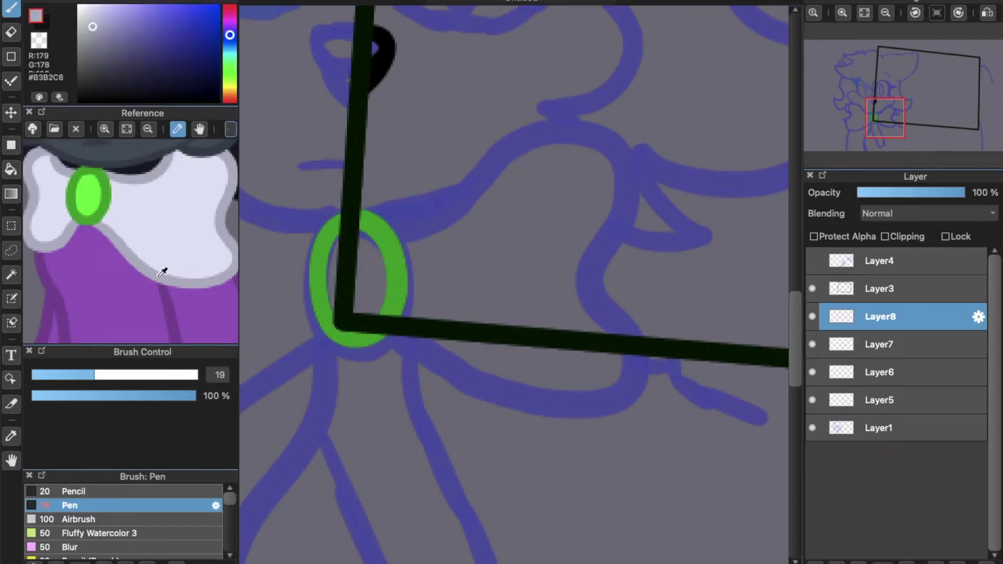
{"action": "left_click", "coordinate": [810, 346]}
{"action": "mouse_move", "coordinate": [392, 219]}
{"action": "left_mouse_down"}
{"action": "mouse_move", "coordinate": [512, 134]}
{"action": "mouse_move", "coordinate": [589, 271]}
{"action": "mouse_move", "coordinate": [517, 399]}
{"action": "mouse_move", "coordinate": [383, 328]}
{"action": "left_mouse_up"}
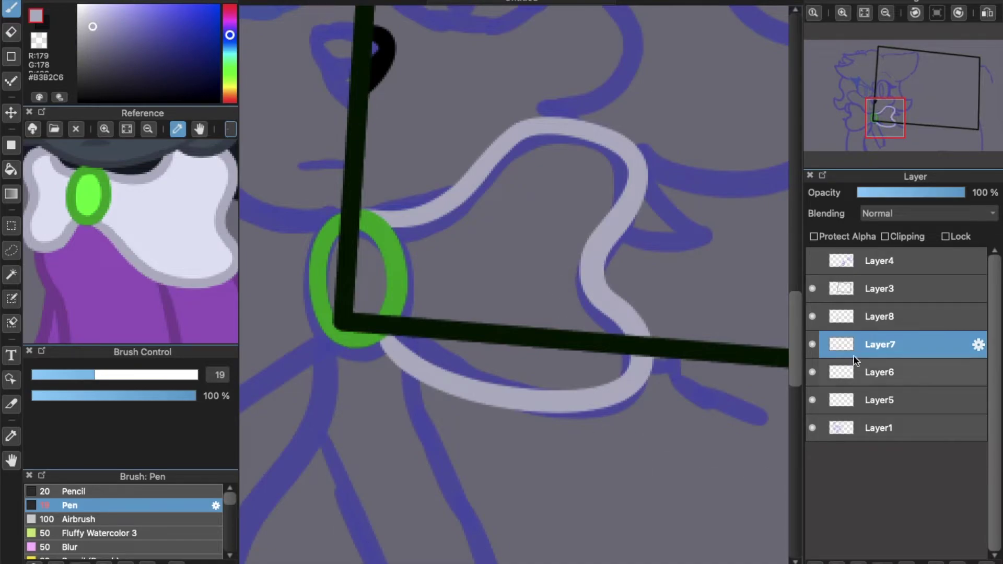
Merge Layer8 down into Layer7 and check the visibility of Layer7 and Layer3
{"action": "left_click", "coordinate": [864, 320]}
{"action": "left_click", "coordinate": [960, 562]}
{"action": "left_click", "coordinate": [812, 316]}
{"action": "left_click", "coordinate": [812, 315]}
{"action": "left_click", "coordinate": [812, 289]}
{"action": "left_click", "coordinate": [812, 288]}
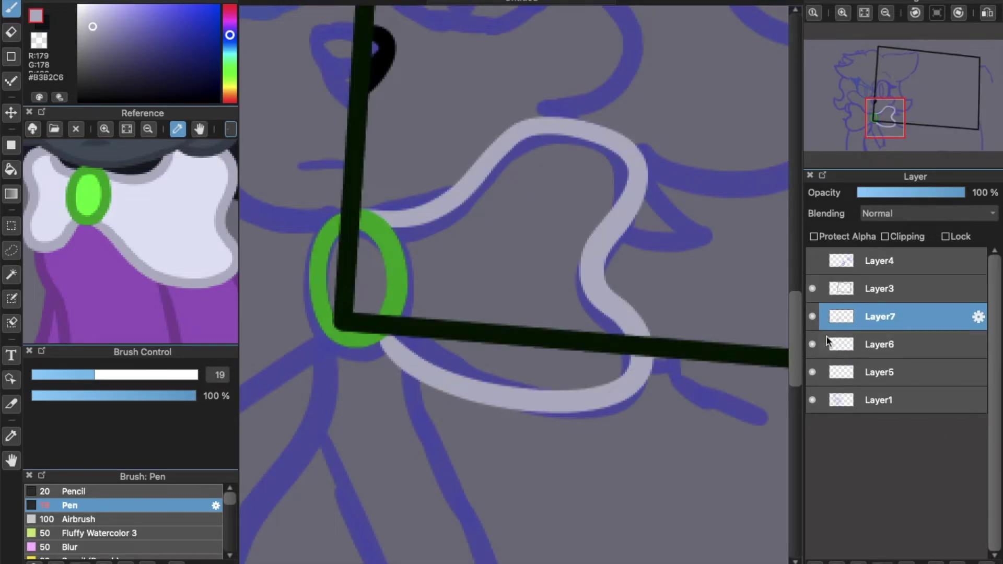
Add five new empty layers directly above Layer6
{"action": "left_click", "coordinate": [833, 343]}
{"action": "left_click", "coordinate": [815, 562]}
{"action": "left_click", "coordinate": [815, 562]}
{"action": "left_click", "coordinate": [815, 562]}
{"action": "left_click", "coordinate": [815, 562]}
{"action": "left_click", "coordinate": [815, 562]}
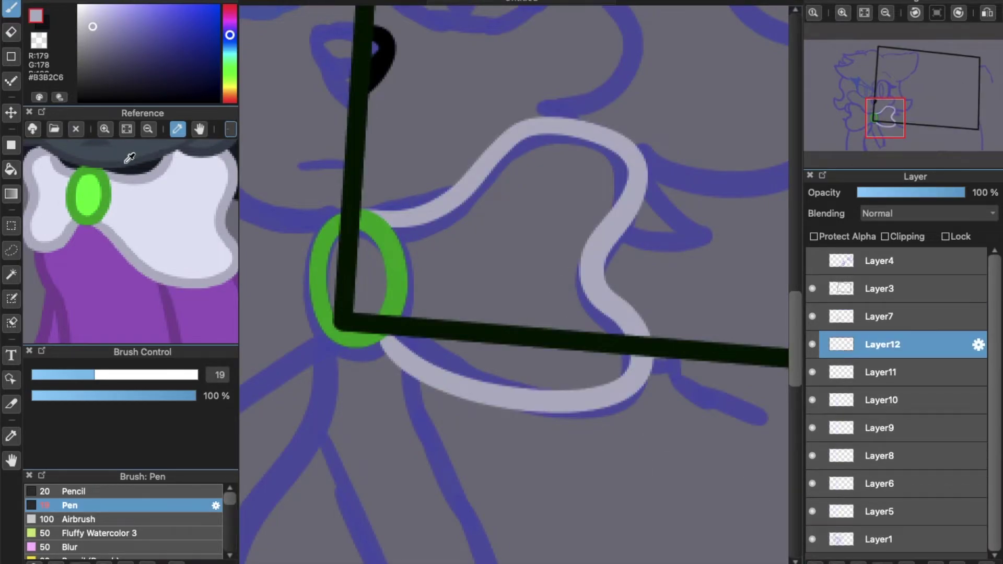
Sample #39424E from the enlarged reference muzzle and outline the right half of the muzzle and chin on Layer12
{"action": "left_click", "coordinate": [125, 162]}
{"action": "left_click", "coordinate": [199, 129]}
{"action": "left_click_drag", "start_coordinate": [181, 154], "coordinate": [180, 301]}
{"action": "left_click", "coordinate": [104, 129]}
{"action": "left_click", "coordinate": [104, 129]}
{"action": "left_click", "coordinate": [177, 129]}
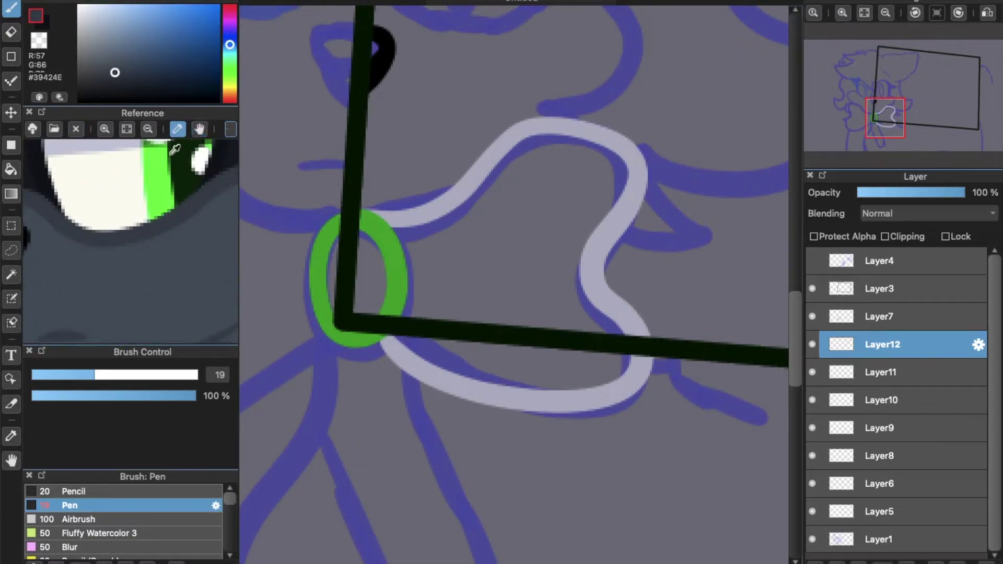
{"action": "left_click_drag", "start_coordinate": [794, 336], "coordinate": [797, 307]}
{"action": "mouse_move", "coordinate": [353, 363]}
{"action": "left_mouse_down"}
{"action": "mouse_move", "coordinate": [477, 333]}
{"action": "mouse_move", "coordinate": [540, 290]}
{"action": "mouse_move", "coordinate": [562, 293]}
{"action": "mouse_move", "coordinate": [552, 270]}
{"action": "mouse_move", "coordinate": [623, 190]}
{"action": "mouse_move", "coordinate": [542, 150]}
{"action": "mouse_move", "coordinate": [444, 188]}
{"action": "mouse_move", "coordinate": [375, 137]}
{"action": "left_mouse_up"}
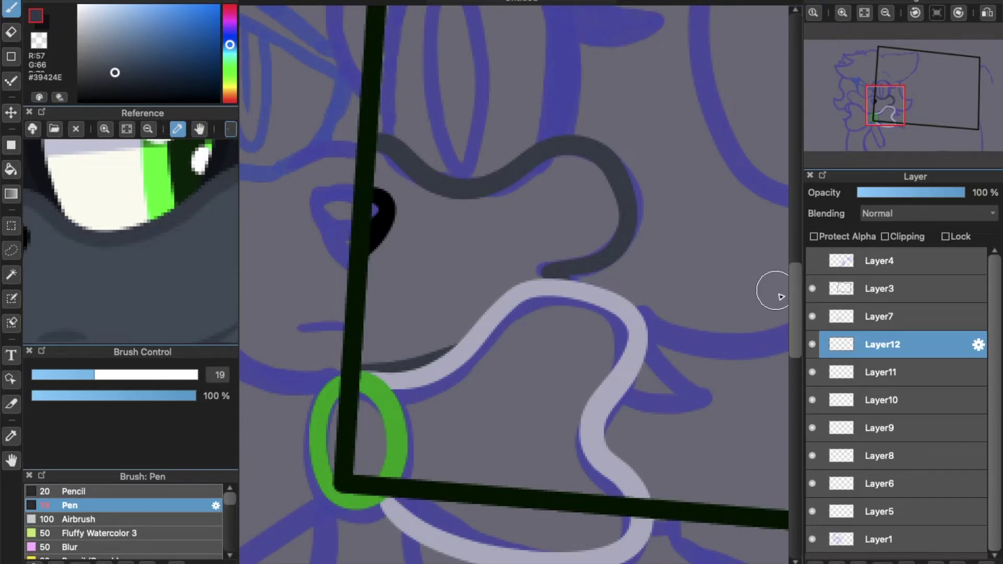
Merge Layer7 down into Layer12 and make Layer11 the active layer
{"action": "left_click_drag", "start_coordinate": [794, 296], "coordinate": [795, 269]}
{"action": "left_click", "coordinate": [838, 323]}
{"action": "left_click", "coordinate": [965, 563]}
{"action": "left_click", "coordinate": [840, 346]}
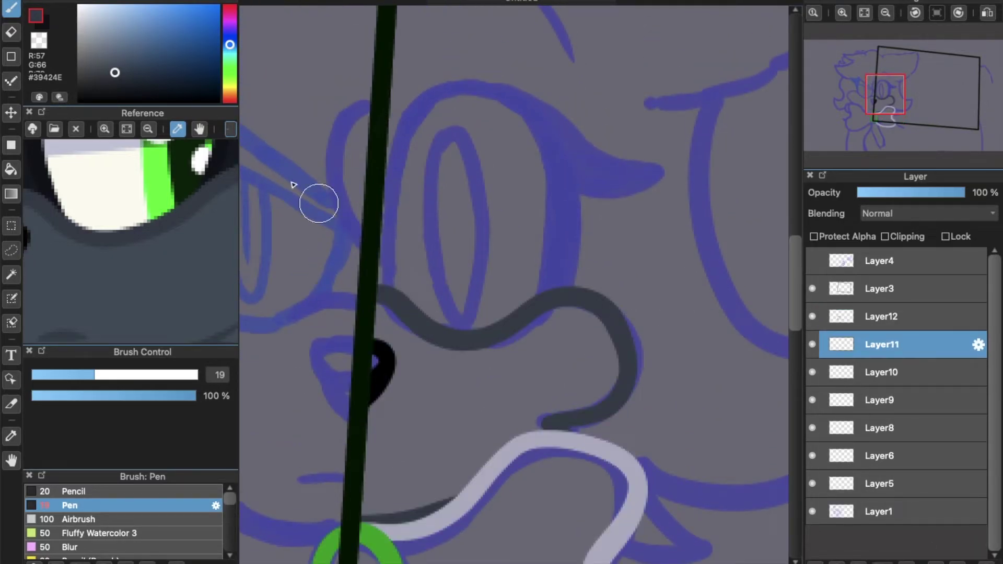
Outline the right eye in #101119 on Layer11 and trim the overhanging line end with a 9.4 eraser
{"action": "left_click", "coordinate": [44, 24]}
{"action": "mouse_move", "coordinate": [490, 336]}
{"action": "left_mouse_down"}
{"action": "mouse_move", "coordinate": [552, 244]}
{"action": "mouse_move", "coordinate": [510, 99]}
{"action": "mouse_move", "coordinate": [386, 179]}
{"action": "mouse_move", "coordinate": [400, 326]}
{"action": "left_mouse_up"}
{"action": "key", "text": "e"}
{"action": "left_click_drag", "start_coordinate": [111, 371], "coordinate": [60, 374]}
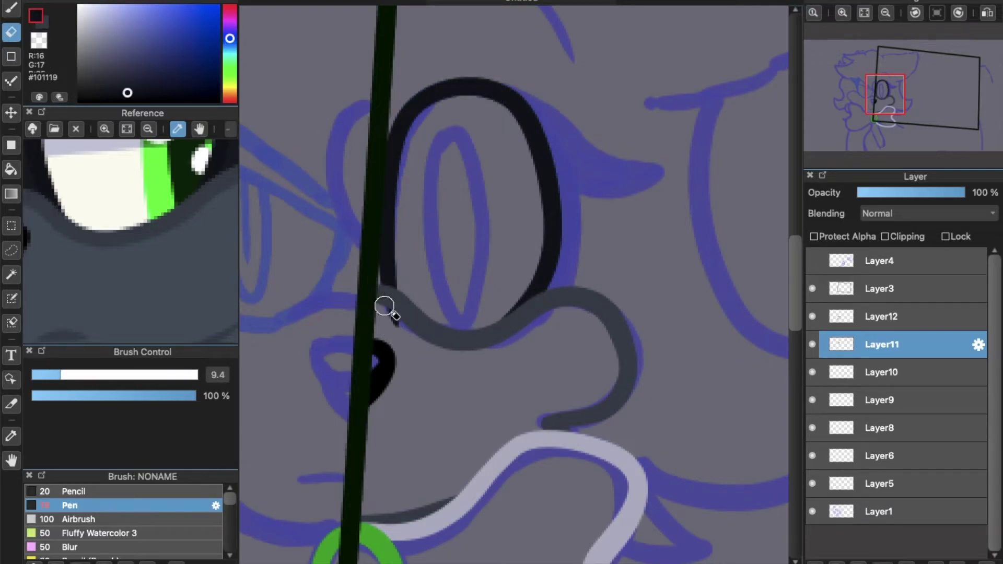
Draw and fill the thick upper lid and pointed eyelash on the right eye's outer edge in #101119
{"action": "key", "text": "b"}
{"action": "left_click_drag", "start_coordinate": [487, 96], "coordinate": [663, 167]}
{"action": "key", "text": "ctrl+z"}
{"action": "mouse_move", "coordinate": [491, 86]}
{"action": "left_mouse_down"}
{"action": "mouse_move", "coordinate": [669, 171]}
{"action": "mouse_move", "coordinate": [548, 165]}
{"action": "mouse_move", "coordinate": [586, 179]}
{"action": "mouse_move", "coordinate": [556, 192]}
{"action": "left_mouse_up"}
{"action": "mouse_move", "coordinate": [554, 156]}
{"action": "left_mouse_down"}
{"action": "mouse_move", "coordinate": [541, 287]}
{"action": "mouse_move", "coordinate": [526, 315]}
{"action": "mouse_move", "coordinate": [565, 246]}
{"action": "mouse_move", "coordinate": [555, 164]}
{"action": "left_mouse_up"}
{"action": "key", "text": "ctrl+z"}
{"action": "key", "text": "ctrl+z"}
{"action": "left_click_drag", "start_coordinate": [524, 315], "coordinate": [570, 166]}
{"action": "key", "text": "ctrl+z"}
{"action": "mouse_move", "coordinate": [569, 217]}
{"action": "left_mouse_down"}
{"action": "mouse_move", "coordinate": [537, 286]}
{"action": "mouse_move", "coordinate": [559, 173]}
{"action": "left_mouse_up"}
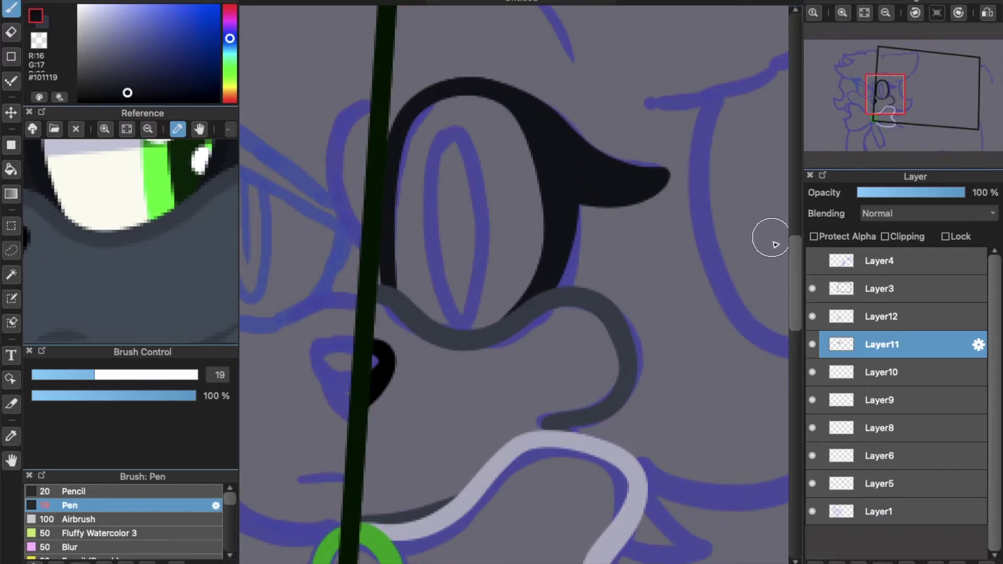
{"action": "left_click_drag", "start_coordinate": [795, 276], "coordinate": [795, 253]}
{"action": "left_click_drag", "start_coordinate": [414, 236], "coordinate": [571, 256]}
{"action": "key", "text": "ctrl+minus"}
{"action": "key", "text": "ctrl+minus"}
{"action": "key", "text": "ctrl+minus"}
{"action": "key", "text": "ctrl+plus"}
{"action": "key", "text": "ctrl+plus"}
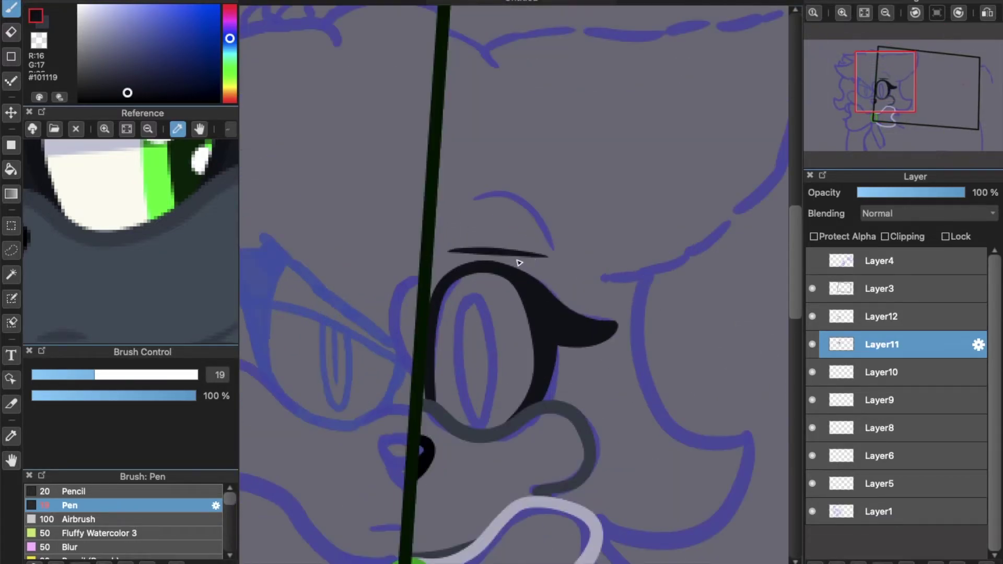
{"action": "key", "text": "ctrl+z"}
{"action": "key", "text": "ctrl+plus"}
{"action": "left_click_drag", "start_coordinate": [437, 205], "coordinate": [581, 268]}
{"action": "key", "text": "ctrl+minus"}
{"action": "scroll", "coordinate": [597, 272], "scroll_direction": "down", "scroll_amount": 5}
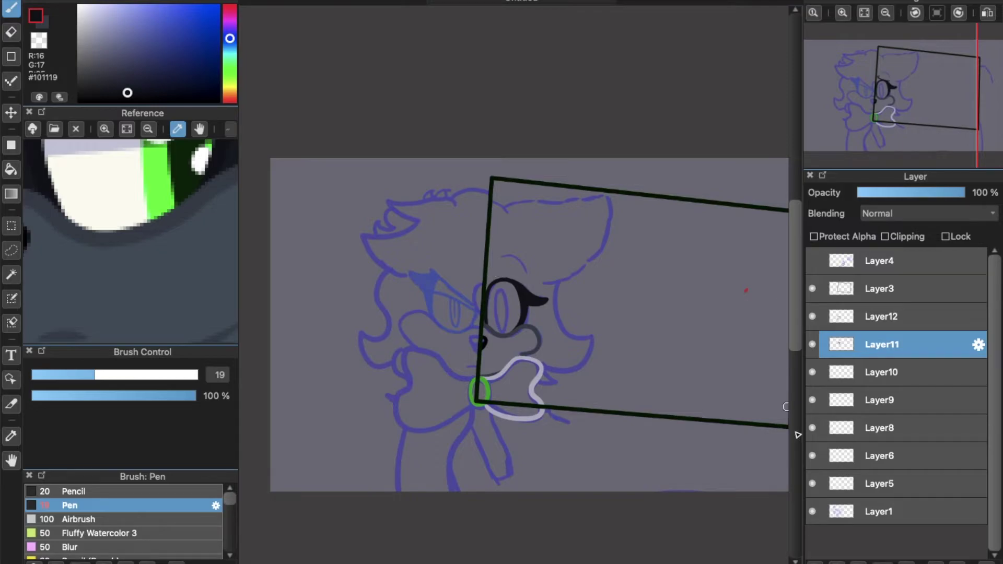
Set the eraser size to 79 and return to Layer11
{"action": "left_click", "coordinate": [865, 514]}
{"action": "key", "text": "e"}
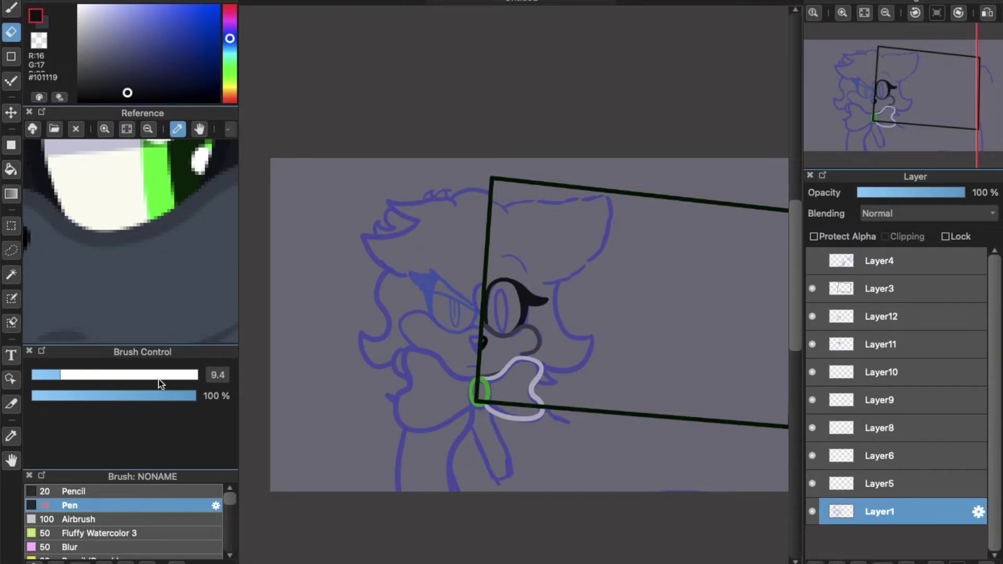
{"action": "left_click_drag", "start_coordinate": [159, 380], "coordinate": [169, 376]}
{"action": "left_click", "coordinate": [838, 351]}
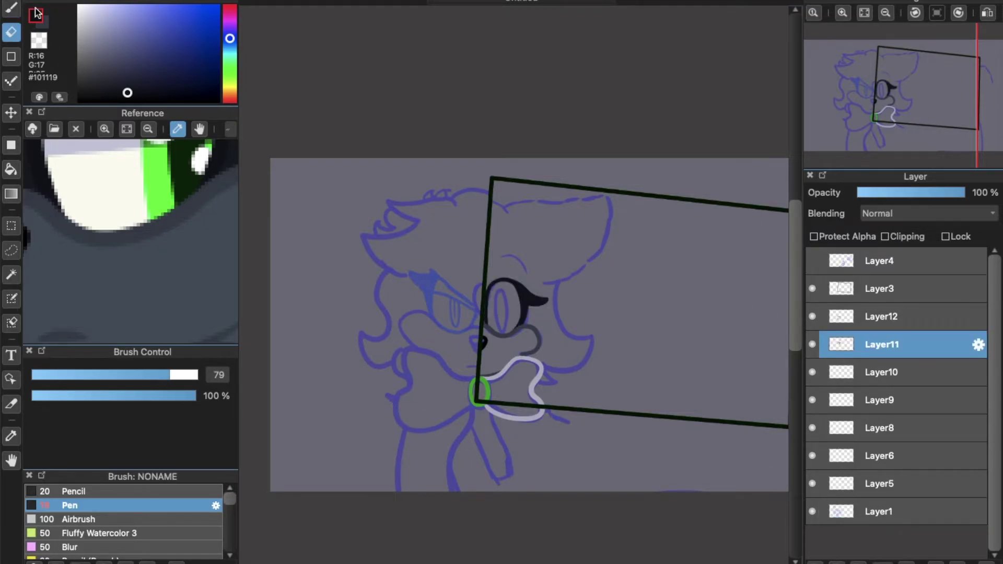
Draw a short tapered crease line in #101119 above the right eye on Layer11
{"action": "key", "text": "b"}
{"action": "scroll", "coordinate": [516, 294], "scroll_direction": "up", "scroll_amount": 5}
{"action": "left_click_drag", "start_coordinate": [453, 220], "coordinate": [555, 284]}
{"action": "key", "text": "super+z"}
{"action": "left_click_drag", "start_coordinate": [446, 240], "coordinate": [547, 274]}
{"action": "key", "text": "ctrl+z"}
{"action": "left_click_drag", "start_coordinate": [455, 230], "coordinate": [533, 253]}
Merge Layer12 down into Layer11 and make Layer10 the active layer
{"action": "left_click", "coordinate": [830, 325]}
{"action": "left_click", "coordinate": [929, 562]}
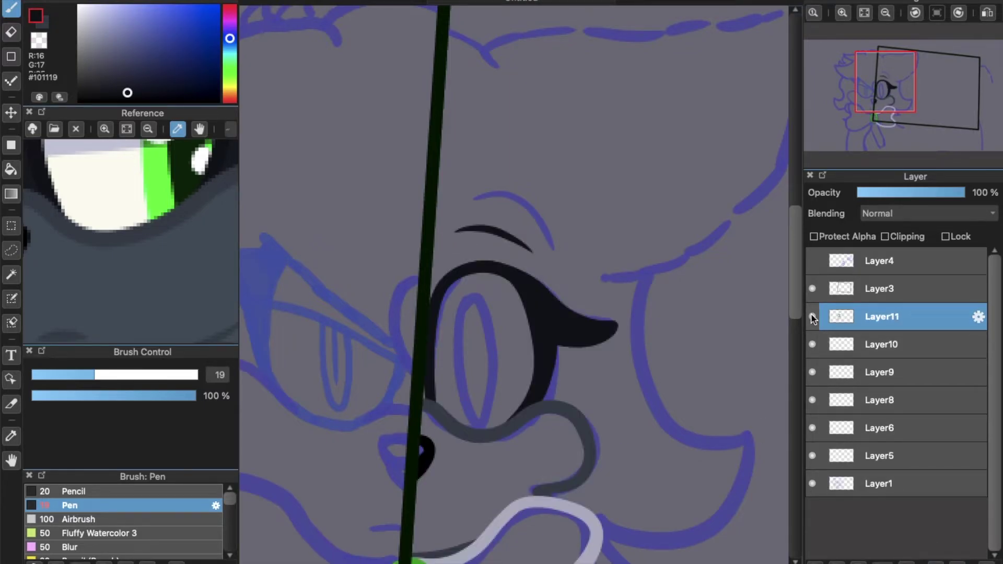
{"action": "left_click", "coordinate": [841, 348]}
Ink the forehead line beside the frame and the large right ear outline in #101119 on Layer10
{"action": "scroll", "coordinate": [802, 294], "scroll_direction": "down", "scroll_amount": 3}
{"action": "scroll", "coordinate": [652, 209], "scroll_direction": "up", "scroll_amount": 2}
{"action": "left_click_drag", "start_coordinate": [503, 116], "coordinate": [453, 79]}
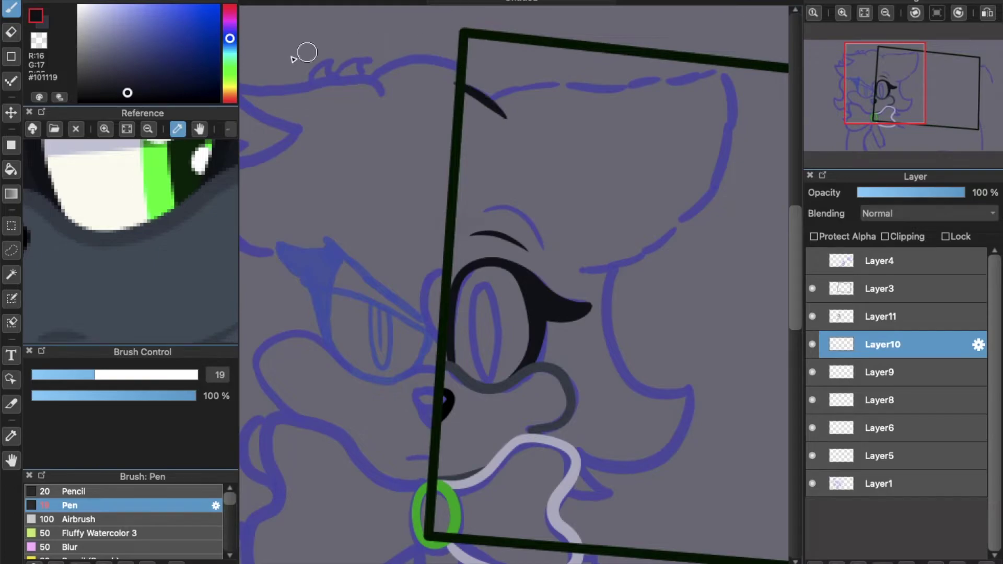
{"action": "key", "text": "e"}
{"action": "key", "text": "b"}
{"action": "mouse_move", "coordinate": [490, 97]}
{"action": "left_mouse_down"}
{"action": "mouse_move", "coordinate": [743, 106]}
{"action": "mouse_move", "coordinate": [585, 272]}
{"action": "left_mouse_up"}
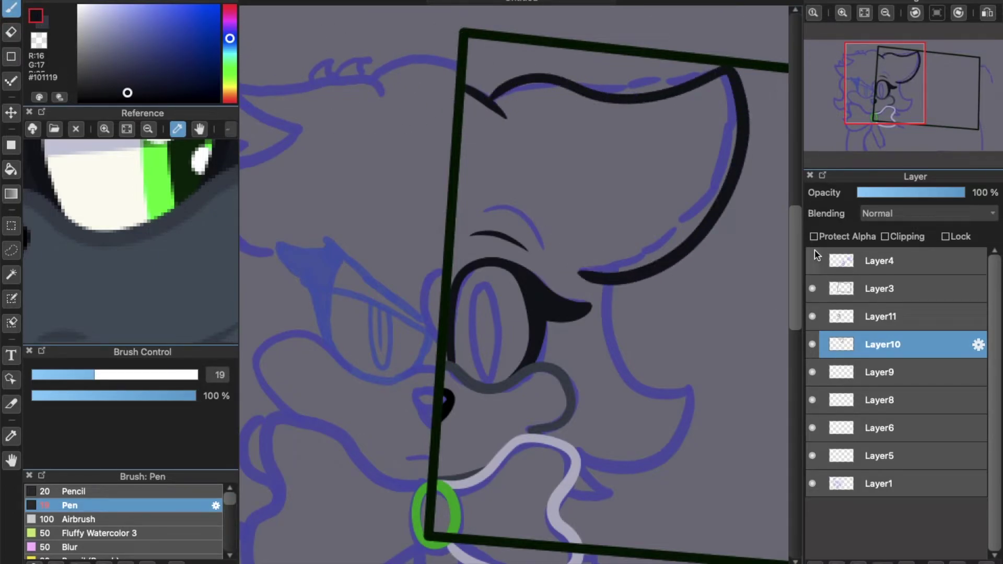
Ink the curved cheek fur and the pointed tuft below it in #101119 on Layer10
{"action": "scroll", "coordinate": [779, 224], "scroll_direction": "down", "scroll_amount": 5}
{"action": "key", "text": "super+plus"}
{"action": "key", "text": "super+plus"}
{"action": "key", "text": "super+minus"}
{"action": "mouse_move", "coordinate": [642, 137]}
{"action": "left_mouse_down"}
{"action": "mouse_move", "coordinate": [687, 392]}
{"action": "mouse_move", "coordinate": [642, 425]}
{"action": "mouse_move", "coordinate": [534, 425]}
{"action": "left_mouse_up"}
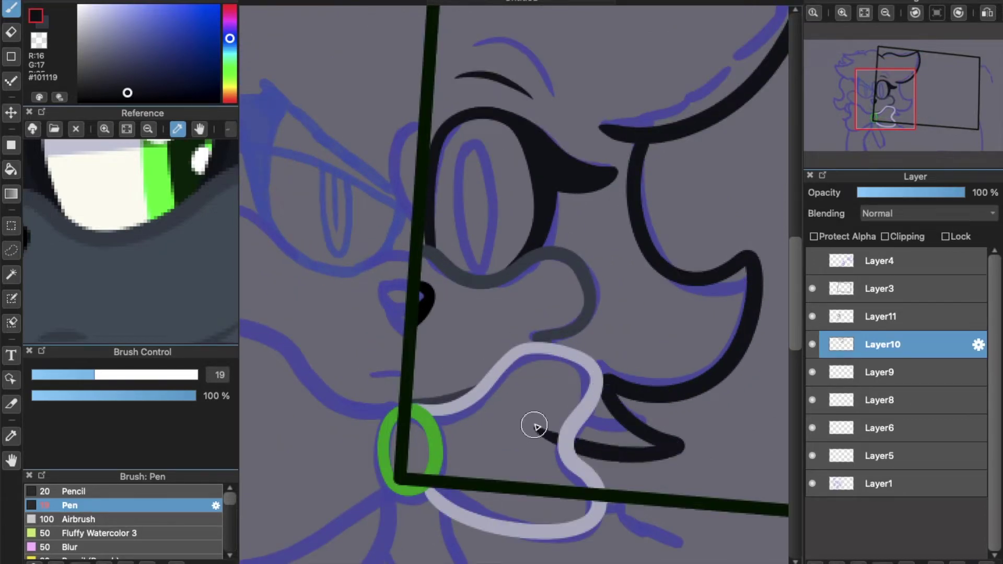
Erase the tuft line overlapping the collar and merge Layer11 down into Layer10
{"action": "left_click", "coordinate": [16, 34]}
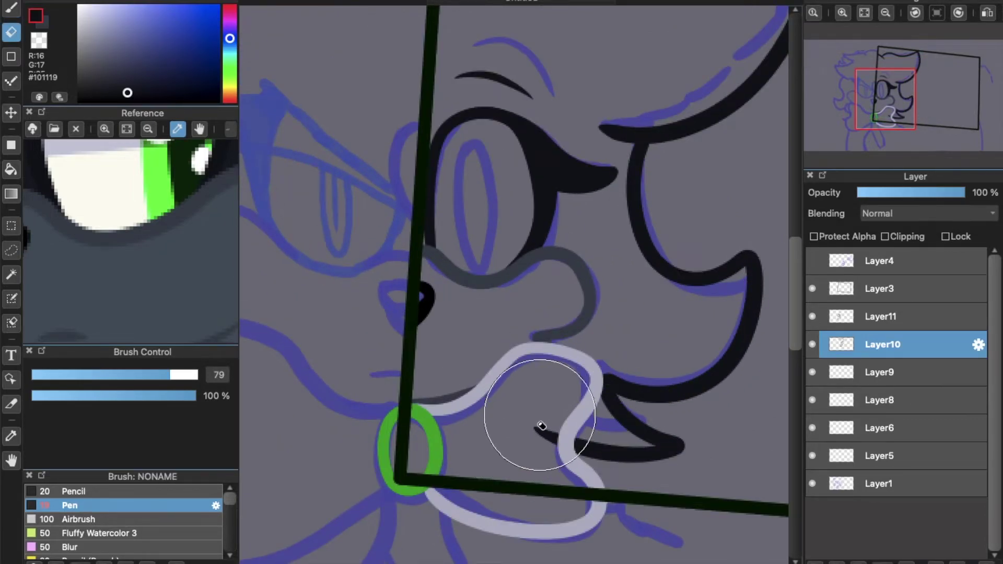
{"action": "left_click", "coordinate": [884, 321]}
{"action": "left_click", "coordinate": [959, 561]}
Sample the muzzle fill #475260 and the fur fill #171A24 from the reference, and hide the sketch on Layer1
{"action": "left_click", "coordinate": [199, 129]}
{"action": "left_click_drag", "start_coordinate": [202, 163], "coordinate": [76, 275]}
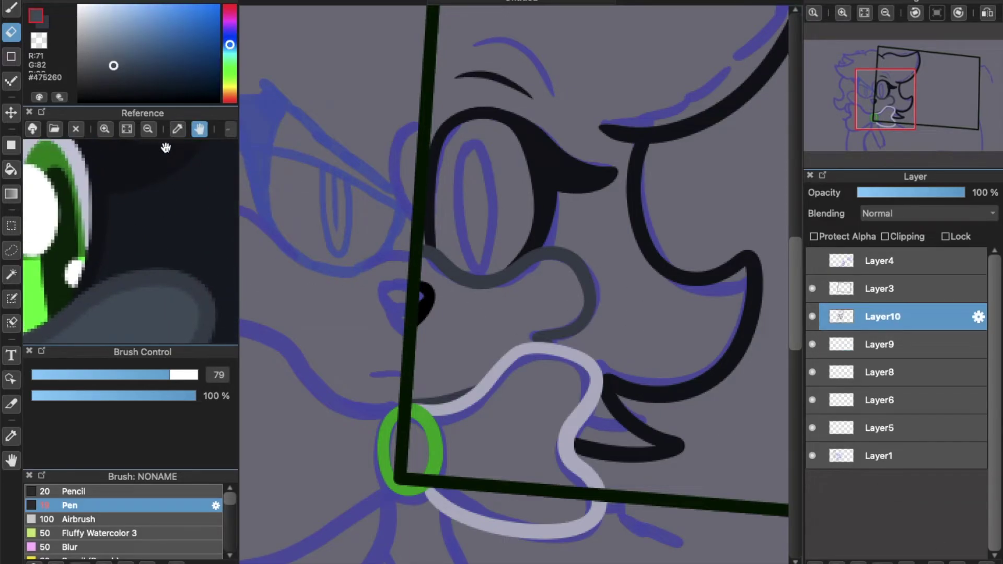
{"action": "left_click", "coordinate": [39, 98]}
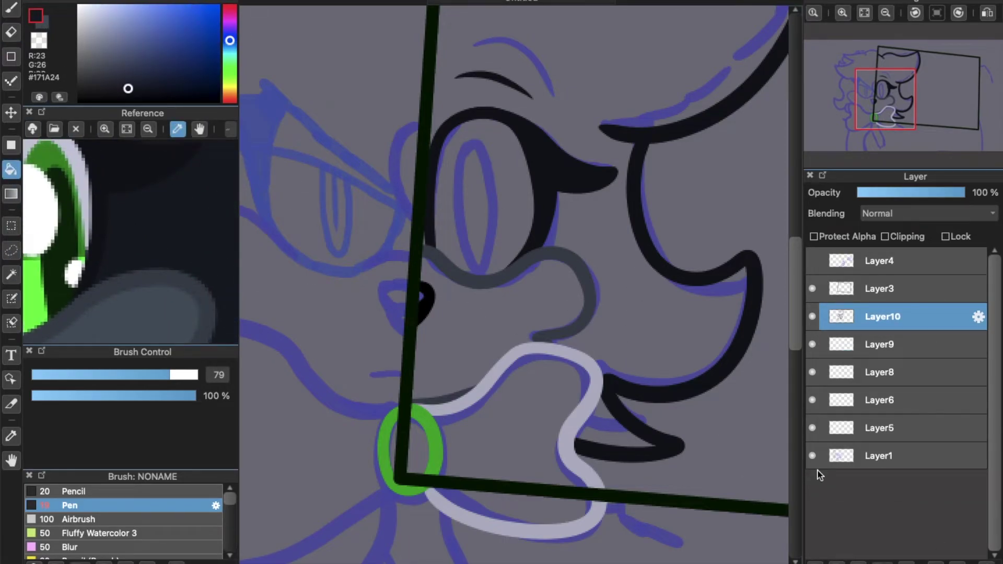
{"action": "left_click", "coordinate": [812, 455]}
{"action": "left_click", "coordinate": [479, 330]}
{"action": "key", "text": "ctrl+z"}
{"action": "left_click", "coordinate": [585, 234]}
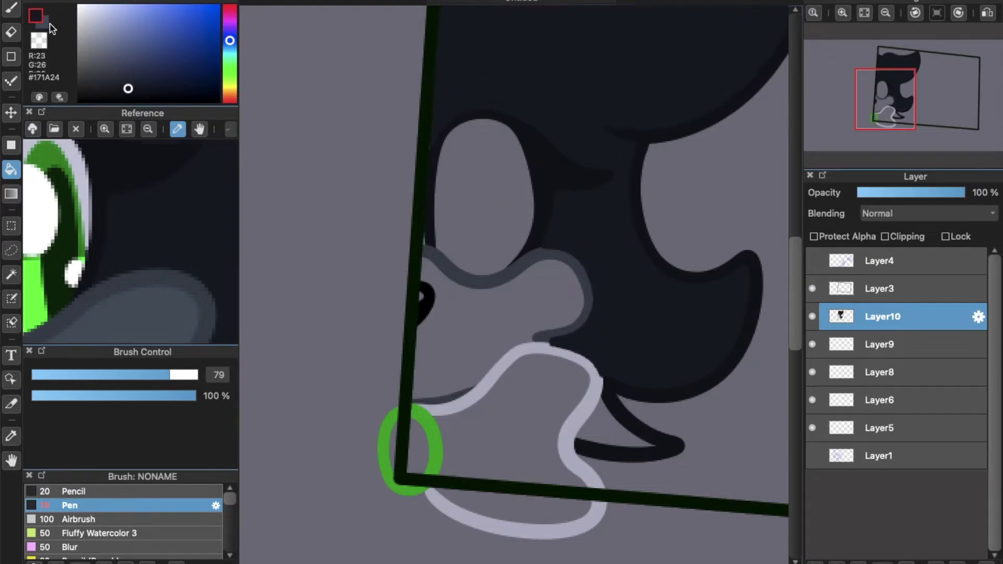
{"action": "key", "text": "ctrl+z"}
Fill the head, cheek fur and lower tuft with #171A24 on Layer9
{"action": "left_click", "coordinate": [879, 344]}
{"action": "left_click", "coordinate": [655, 150]}
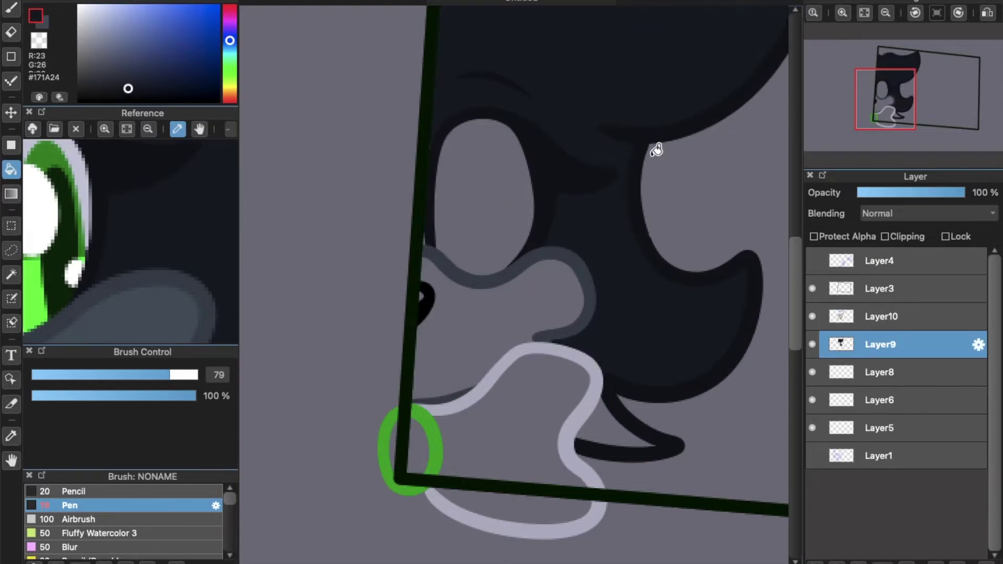
{"action": "left_click", "coordinate": [612, 425]}
Add a small white #FFFFFF highlight inside the nose
{"action": "key", "text": "b"}
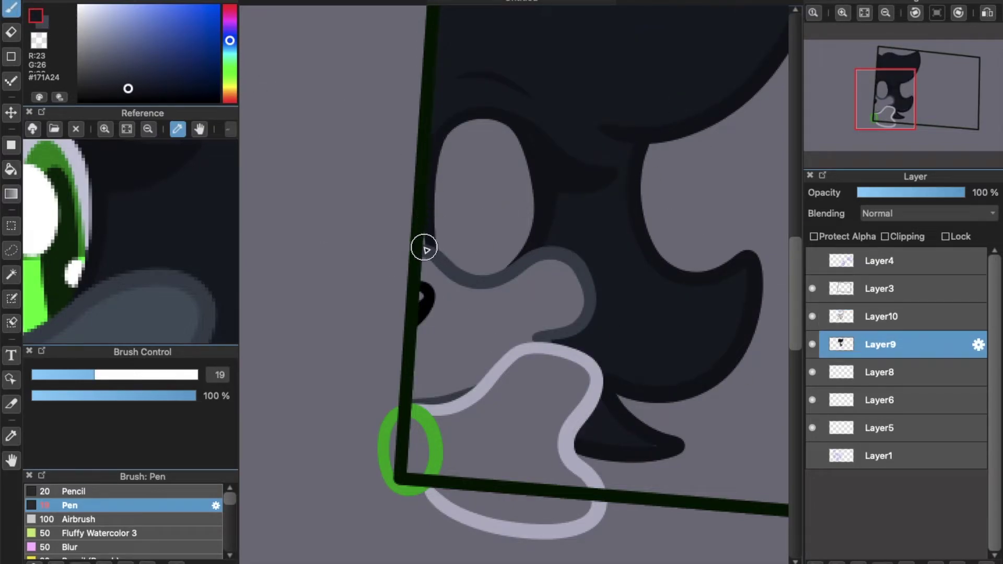
{"action": "key", "text": "ctrl+Up"}
{"action": "key", "text": "ctrl+Up"}
{"action": "left_click", "coordinate": [330, 302]}
{"action": "key", "text": "ctrl+Down"}
{"action": "key", "text": "ctrl+Down"}
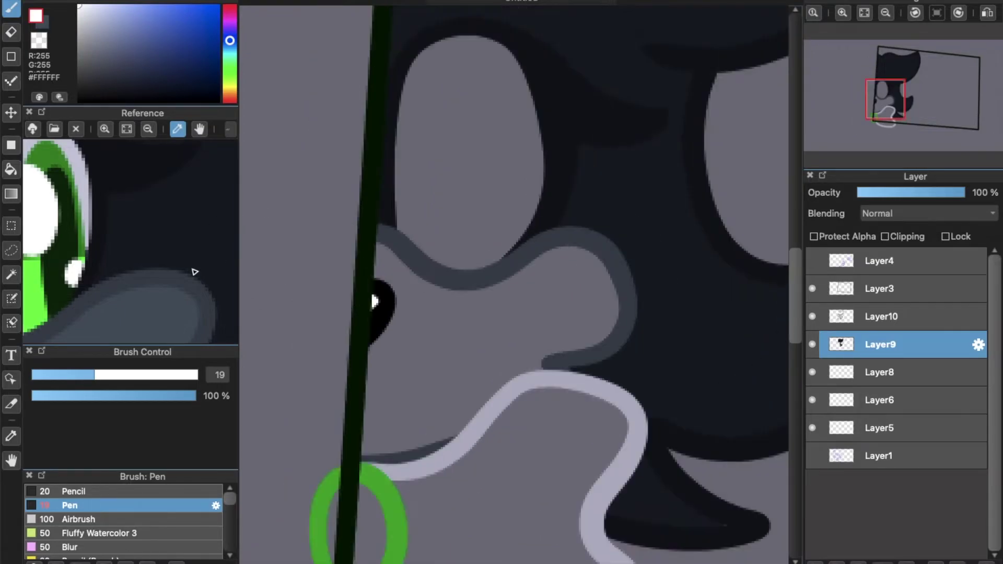
Fill the muzzle with grey-blue #475260 on Layer9
{"action": "left_click", "coordinate": [45, 23]}
{"action": "left_click", "coordinate": [11, 170]}
{"action": "left_click", "coordinate": [483, 315]}
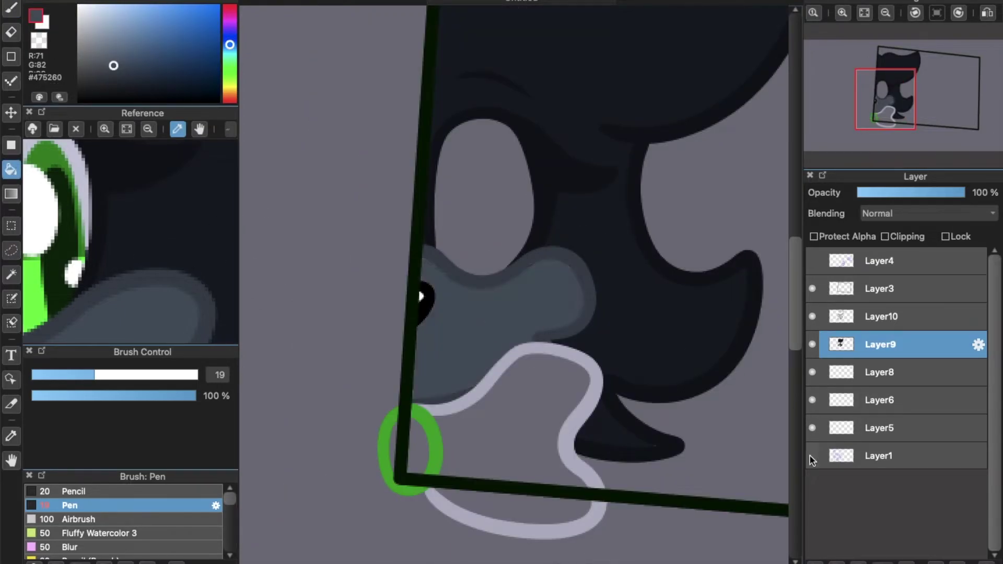
Show the Layer1 sketch and sample bright green #00FF27 and pale lavender #E2E3F4 from the reference's palette swatches
{"action": "left_click", "coordinate": [812, 456]}
{"action": "left_click", "coordinate": [126, 129]}
{"action": "left_click", "coordinate": [199, 129]}
{"action": "left_click", "coordinate": [105, 129]}
{"action": "left_click", "coordinate": [105, 129]}
{"action": "left_click_drag", "start_coordinate": [196, 209], "coordinate": [143, 231]}
{"action": "left_click_drag", "start_coordinate": [39, 245], "coordinate": [144, 277]}
{"action": "left_click", "coordinate": [178, 129]}
{"action": "left_click", "coordinate": [93, 275]}
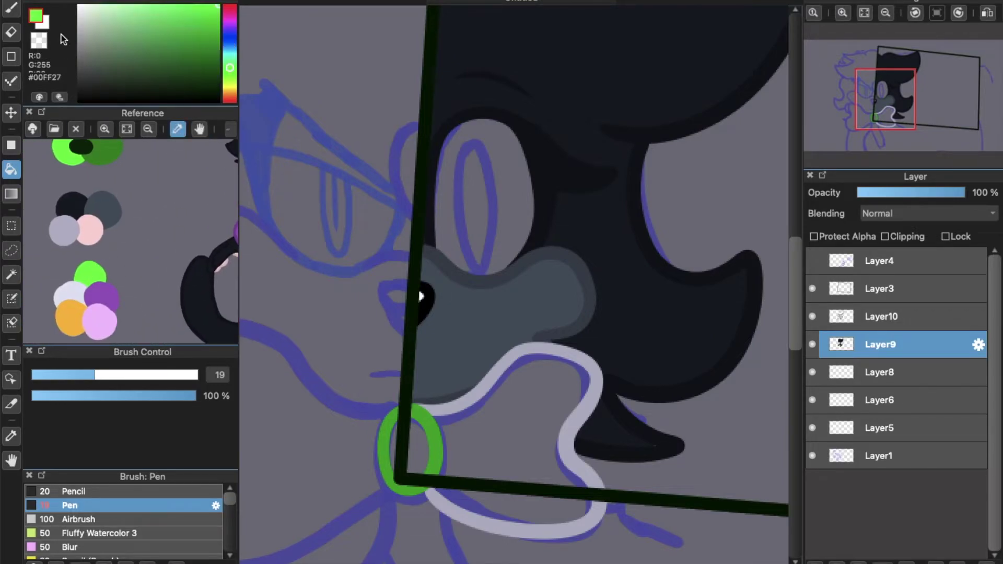
{"action": "left_click", "coordinate": [46, 25]}
{"action": "left_click", "coordinate": [66, 292]}
Hide the Layer1 sketch and fill both parts of the collar with pale lavender #E2E3F4 on Layer9
{"action": "left_click", "coordinate": [811, 455]}
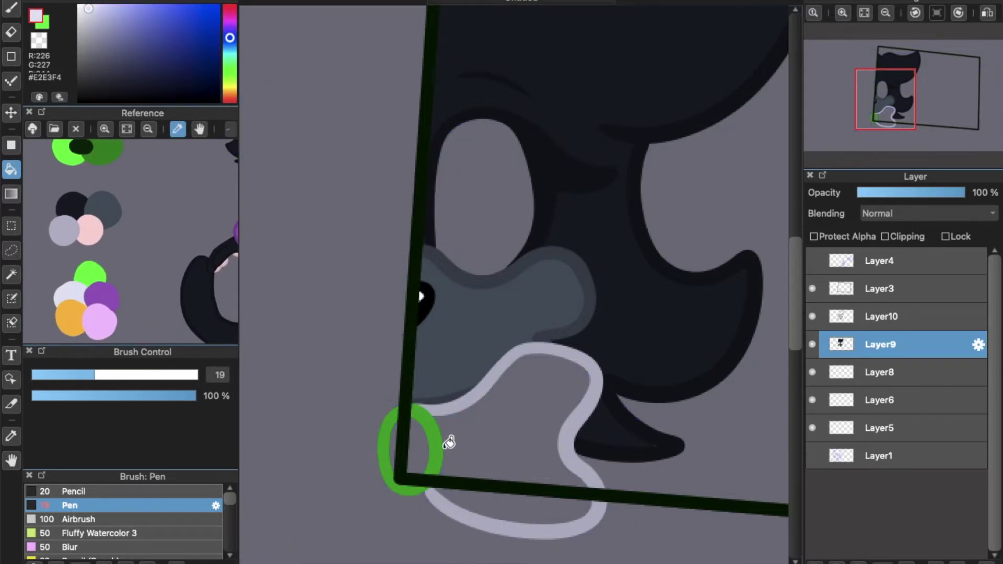
{"action": "left_click", "coordinate": [486, 442]}
{"action": "left_click", "coordinate": [516, 505]}
Fill the inside of the brooch with bright green #00FF27
{"action": "key", "text": "x"}
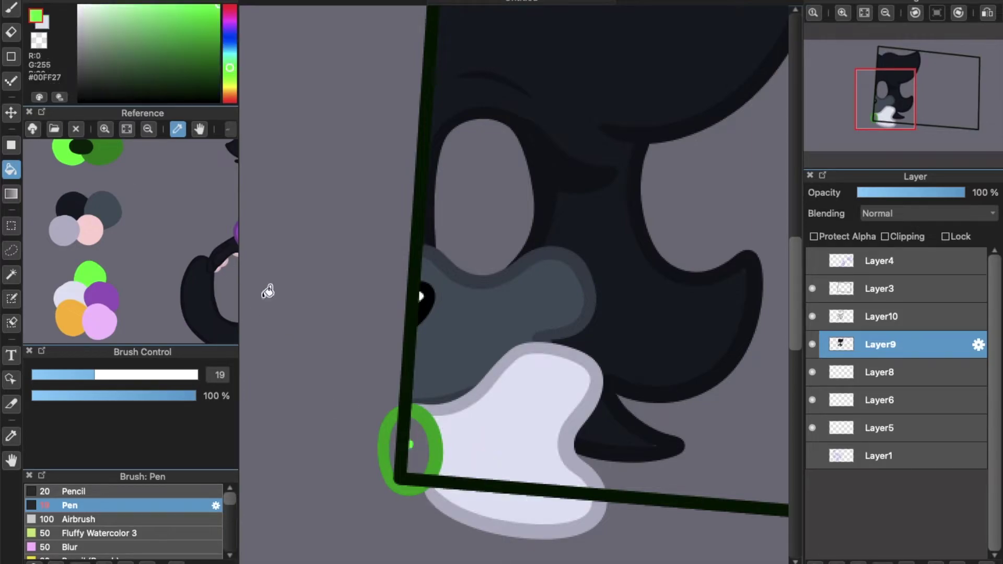
{"action": "left_click", "coordinate": [420, 438]}
{"action": "key", "text": "b"}
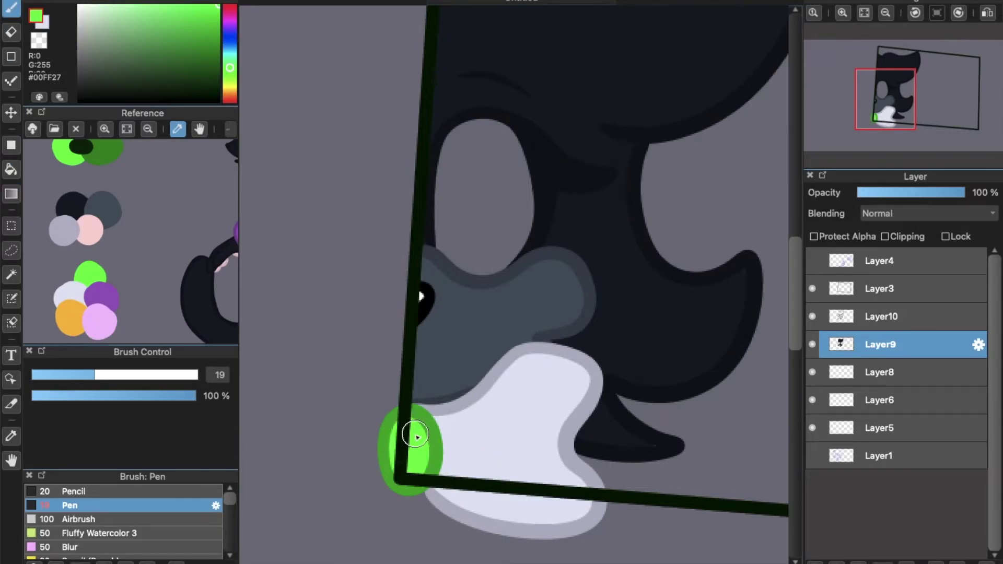
Merge Layer10 down into Layer9, show the Layer1 sketch and make Layer8 the active layer
{"action": "left_click", "coordinate": [910, 320]}
{"action": "left_click", "coordinate": [956, 562]}
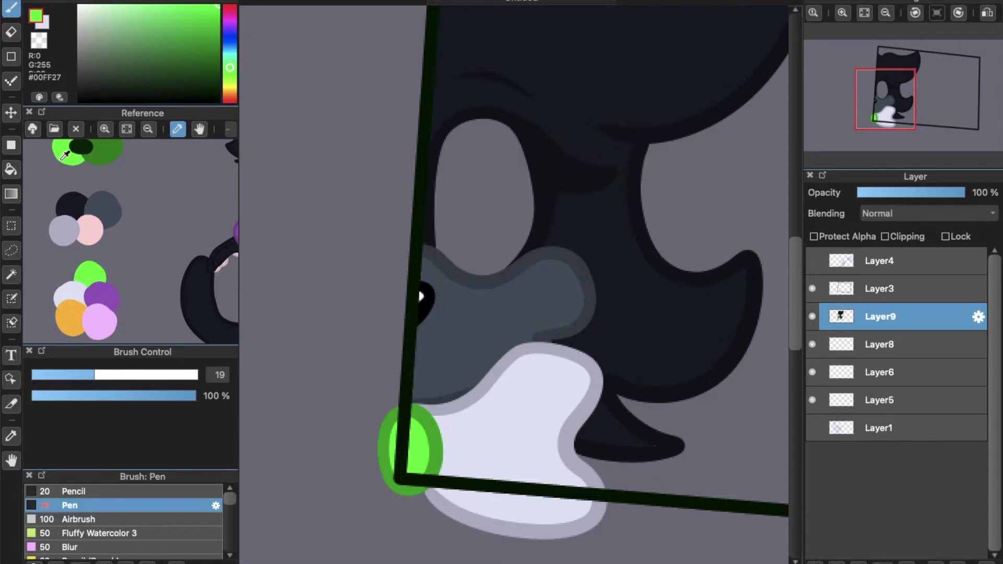
{"action": "left_click", "coordinate": [812, 428]}
{"action": "left_click", "coordinate": [882, 344]}
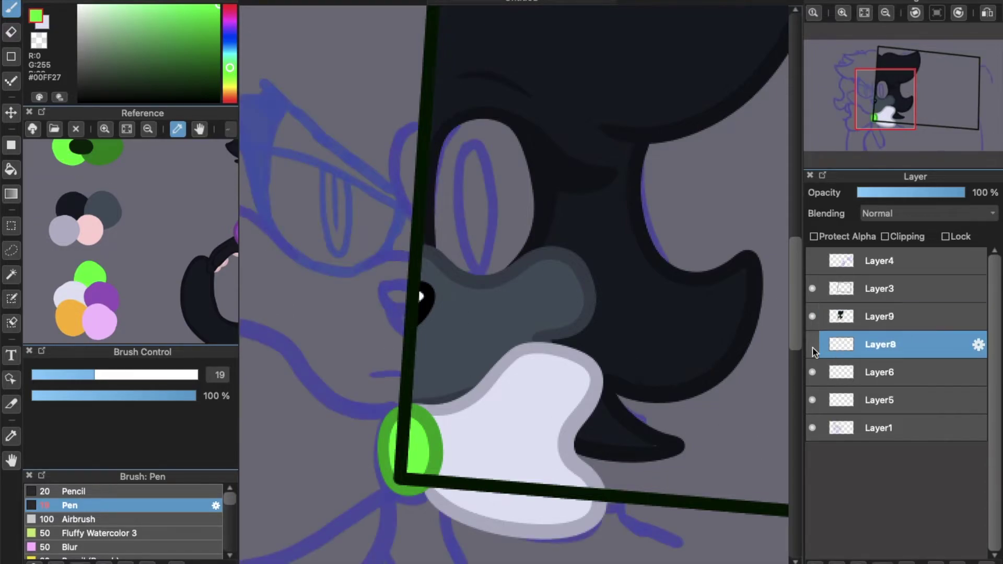
Paint the iris in bright green #00FF27 on Layer8 and shade its upper half dark green #008914 with Protect Alpha
{"action": "scroll", "coordinate": [471, 198], "scroll_direction": "up", "scroll_amount": 3}
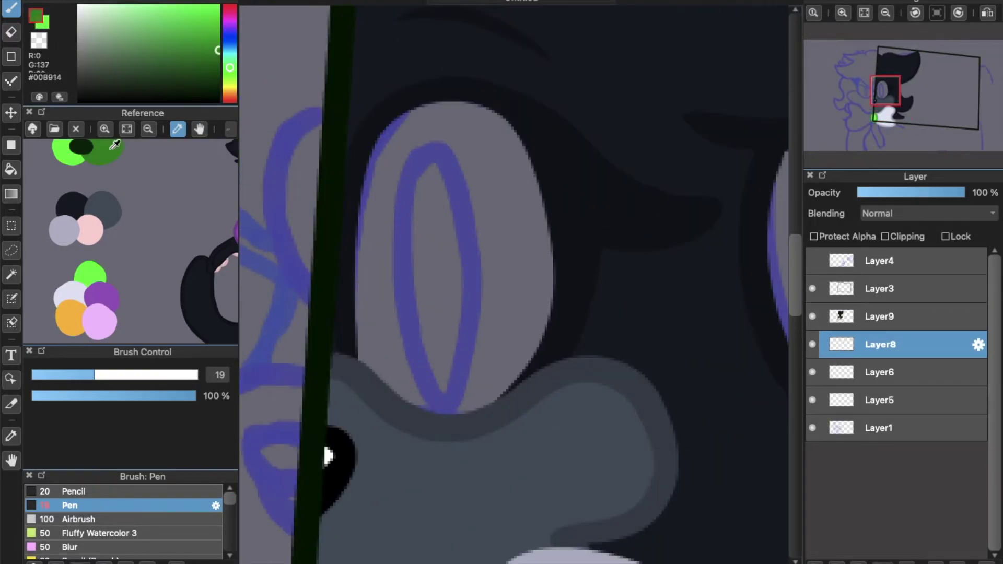
{"action": "mouse_move", "coordinate": [424, 149]}
{"action": "left_mouse_down"}
{"action": "mouse_move", "coordinate": [467, 367]}
{"action": "mouse_move", "coordinate": [470, 186]}
{"action": "mouse_move", "coordinate": [428, 142]}
{"action": "mouse_move", "coordinate": [435, 333]}
{"action": "mouse_move", "coordinate": [453, 174]}
{"action": "mouse_move", "coordinate": [440, 151]}
{"action": "mouse_move", "coordinate": [424, 154]}
{"action": "mouse_move", "coordinate": [429, 305]}
{"action": "mouse_move", "coordinate": [438, 176]}
{"action": "left_mouse_up"}
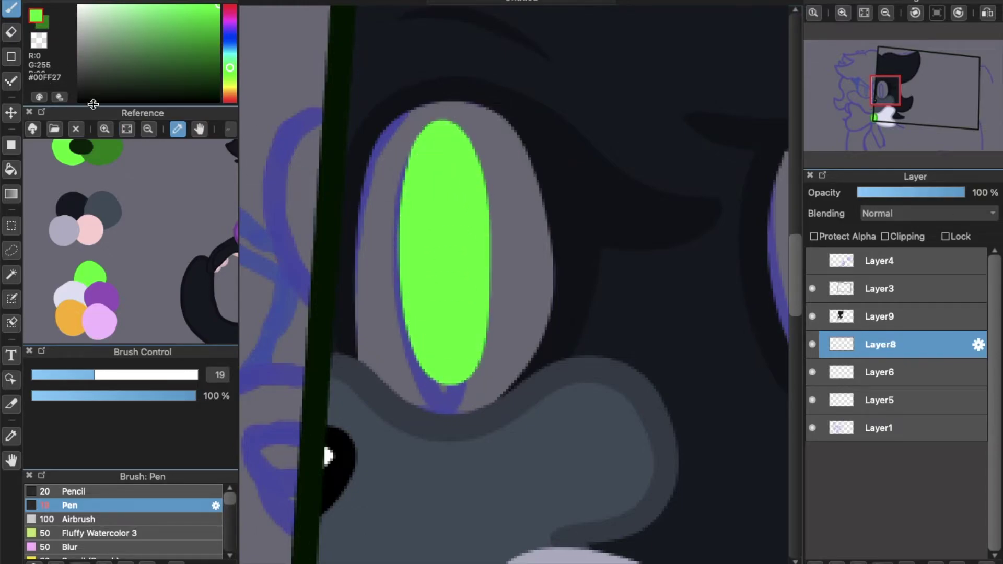
{"action": "left_click", "coordinate": [89, 148]}
{"action": "mouse_move", "coordinate": [370, 259]}
{"action": "left_mouse_down"}
{"action": "mouse_move", "coordinate": [553, 272]}
{"action": "mouse_move", "coordinate": [560, 255]}
{"action": "mouse_move", "coordinate": [365, 248]}
{"action": "mouse_move", "coordinate": [612, 252]}
{"action": "mouse_move", "coordinate": [384, 210]}
{"action": "mouse_move", "coordinate": [633, 180]}
{"action": "mouse_move", "coordinate": [563, 115]}
{"action": "mouse_move", "coordinate": [404, 259]}
{"action": "mouse_move", "coordinate": [576, 268]}
{"action": "left_mouse_up"}
Paint a narrow vertical pupil in very dark green #002605 inside the iris, undoing unwanted strokes
{"action": "left_click", "coordinate": [44, 15]}
{"action": "mouse_move", "coordinate": [437, 166]}
{"action": "left_mouse_down"}
{"action": "mouse_move", "coordinate": [463, 224]}
{"action": "mouse_move", "coordinate": [438, 190]}
{"action": "mouse_move", "coordinate": [454, 226]}
{"action": "mouse_move", "coordinate": [451, 132]}
{"action": "left_mouse_up"}
{"action": "key", "text": "ctrl+minus"}
{"action": "key", "text": "ctrl+plus"}
{"action": "key", "text": "ctrl+plus"}
{"action": "key", "text": "ctrl+plus"}
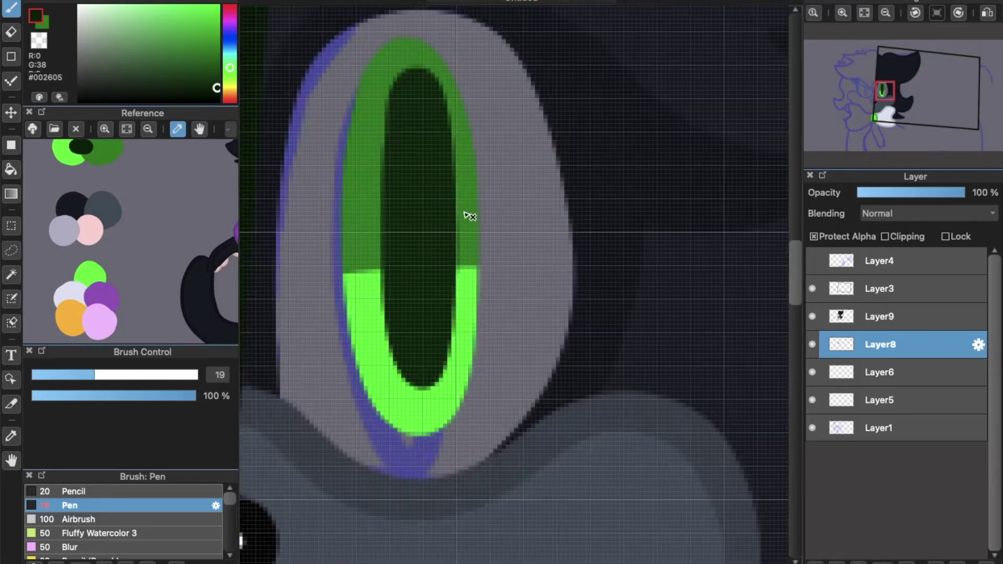
{"action": "key", "text": "ctrl+z"}
{"action": "mouse_move", "coordinate": [398, 99]}
{"action": "left_mouse_down"}
{"action": "mouse_move", "coordinate": [415, 357]}
{"action": "mouse_move", "coordinate": [433, 240]}
{"action": "mouse_move", "coordinate": [397, 322]}
{"action": "mouse_move", "coordinate": [429, 266]}
{"action": "mouse_move", "coordinate": [406, 102]}
{"action": "mouse_move", "coordinate": [398, 256]}
{"action": "mouse_move", "coordinate": [409, 216]}
{"action": "mouse_move", "coordinate": [408, 343]}
{"action": "mouse_move", "coordinate": [425, 226]}
{"action": "mouse_move", "coordinate": [412, 107]}
{"action": "mouse_move", "coordinate": [400, 211]}
{"action": "mouse_move", "coordinate": [403, 254]}
{"action": "mouse_move", "coordinate": [403, 131]}
{"action": "mouse_move", "coordinate": [405, 343]}
{"action": "mouse_move", "coordinate": [422, 241]}
{"action": "mouse_move", "coordinate": [417, 127]}
{"action": "mouse_move", "coordinate": [397, 112]}
{"action": "mouse_move", "coordinate": [407, 354]}
{"action": "mouse_move", "coordinate": [407, 126]}
{"action": "mouse_move", "coordinate": [408, 335]}
{"action": "left_mouse_up"}
{"action": "key", "text": "ctrl+z"}
{"action": "key", "text": "ctrl+z"}
{"action": "key", "text": "ctrl+z"}
Turn off Protect Alpha and add a large upper and a small lower highlight to the eye in white #FFFFFF
{"action": "key", "text": "ctrl+minus"}
{"action": "key", "text": "ctrl+minus"}
{"action": "key", "text": "ctrl+minus"}
{"action": "left_click_drag", "start_coordinate": [96, 35], "coordinate": [78, 5]}
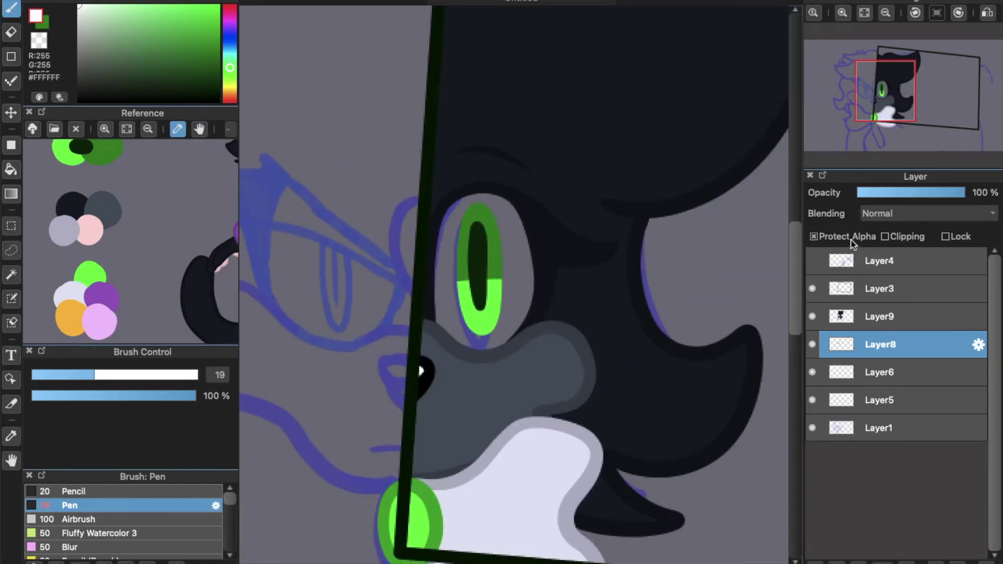
{"action": "left_click", "coordinate": [851, 238]}
{"action": "key", "text": "ctrl+plus"}
{"action": "mouse_move", "coordinate": [489, 198]}
{"action": "left_mouse_down"}
{"action": "mouse_move", "coordinate": [475, 205]}
{"action": "mouse_move", "coordinate": [474, 230]}
{"action": "left_mouse_up"}
{"action": "left_click_drag", "start_coordinate": [443, 296], "coordinate": [442, 302]}
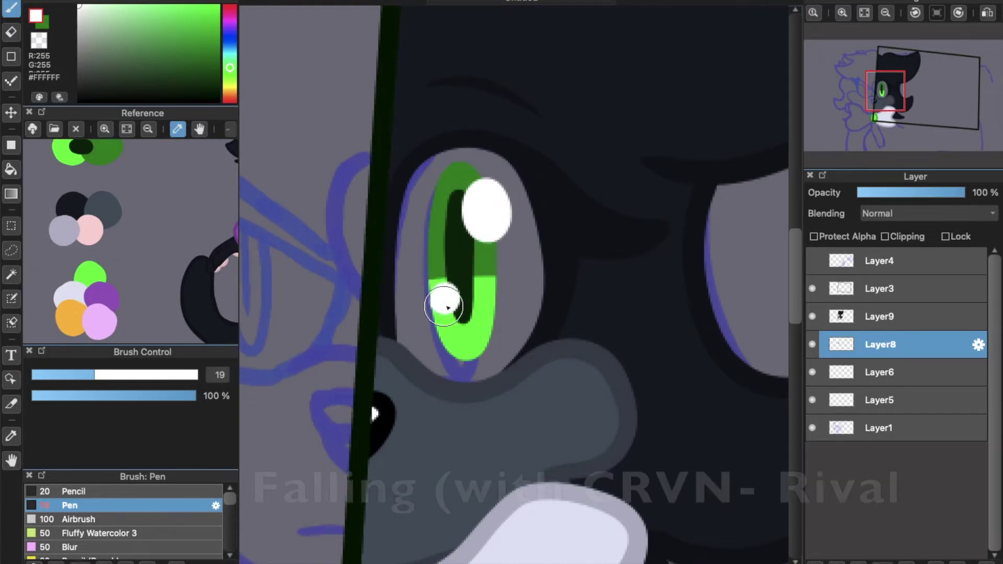
Bring the face in the reference into view and sample the eye-white colours #FBFAF0 and #C7C7DA
{"action": "left_click", "coordinate": [200, 130]}
{"action": "mouse_move", "coordinate": [202, 164]}
{"action": "left_mouse_down"}
{"action": "mouse_move", "coordinate": [72, 225]}
{"action": "mouse_move", "coordinate": [72, 300]}
{"action": "left_mouse_up"}
{"action": "left_click", "coordinate": [104, 130]}
{"action": "left_click", "coordinate": [104, 131]}
{"action": "left_click", "coordinate": [104, 131]}
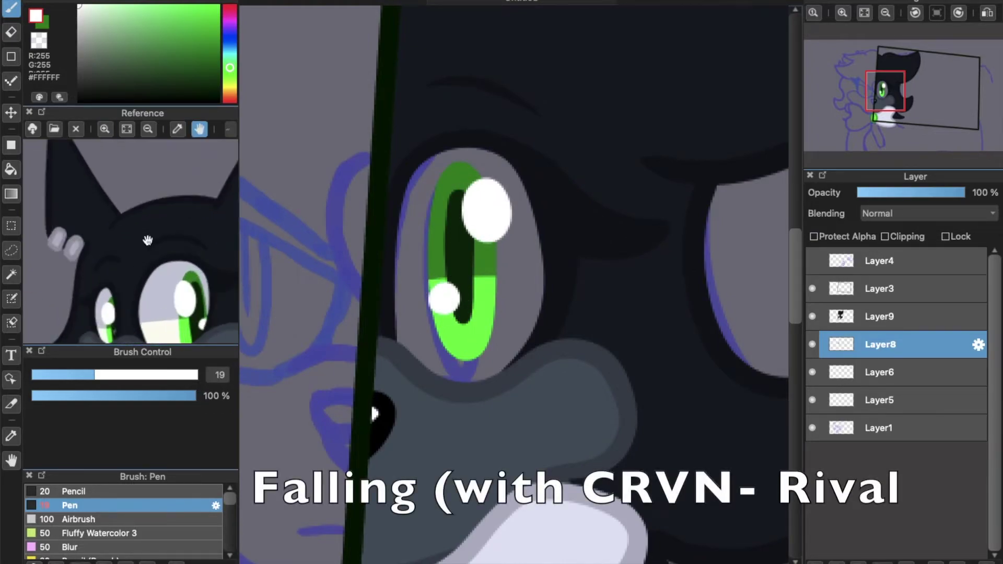
{"action": "left_click_drag", "start_coordinate": [133, 250], "coordinate": [103, 146]}
{"action": "left_click", "coordinate": [178, 129]}
{"action": "left_click", "coordinate": [129, 229]}
{"action": "left_click", "coordinate": [40, 21]}
{"action": "left_click", "coordinate": [131, 198]}
{"action": "left_click", "coordinate": [44, 23]}
Merge Layer9 down into Layer8 and fill the eye white with off-white #FBFAF0 on Layer6
{"action": "left_click", "coordinate": [900, 320]}
{"action": "left_click", "coordinate": [956, 561]}
{"action": "left_click", "coordinate": [903, 345]}
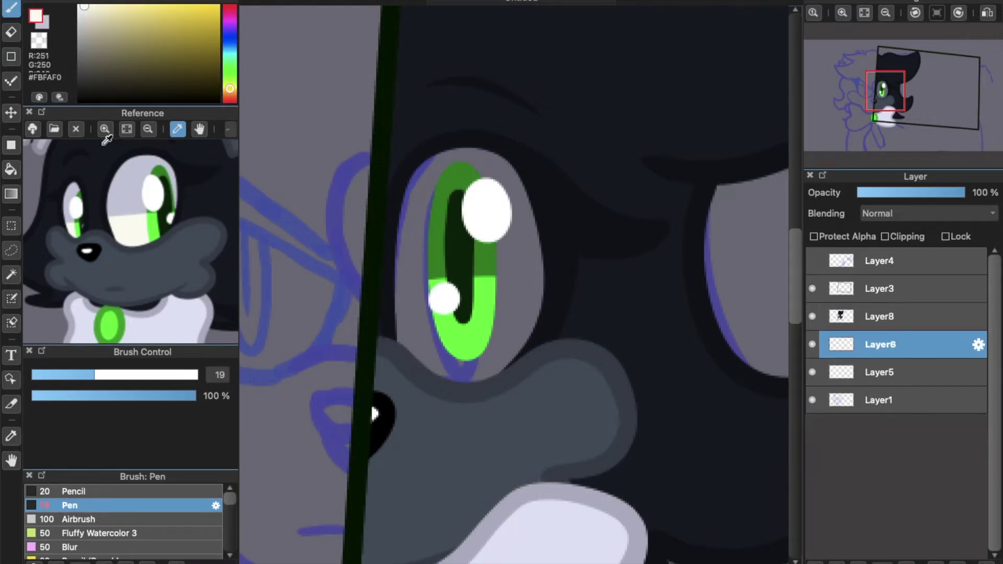
{"action": "mouse_move", "coordinate": [404, 227]}
{"action": "left_mouse_down"}
{"action": "mouse_move", "coordinate": [399, 280]}
{"action": "mouse_move", "coordinate": [439, 297]}
{"action": "mouse_move", "coordinate": [507, 111]}
{"action": "mouse_move", "coordinate": [510, 144]}
{"action": "mouse_move", "coordinate": [521, 132]}
{"action": "left_mouse_up"}
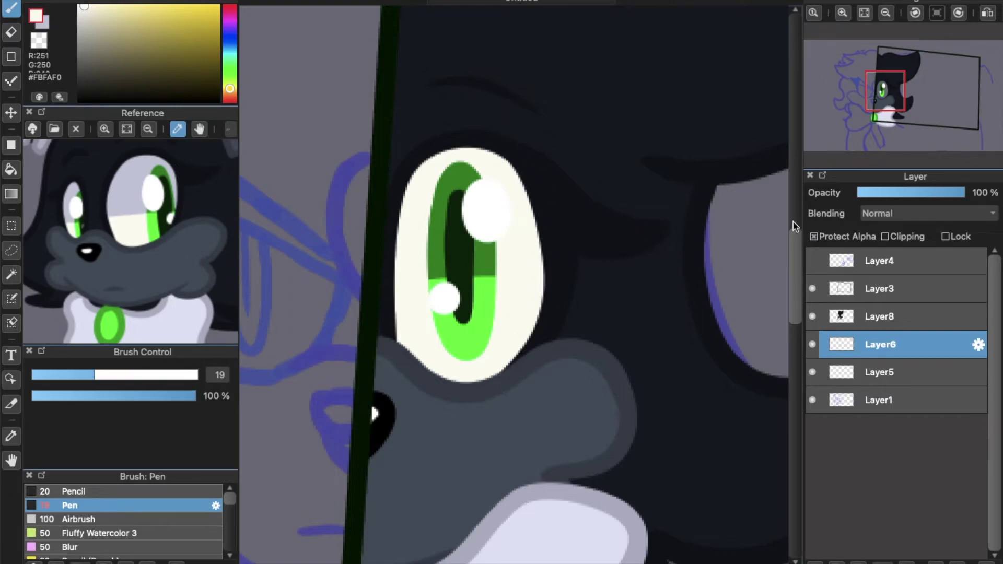
Shade the upper half of the eye white with pale lavender #C7C7DA on Layer6, using Protect Alpha
{"action": "left_click", "coordinate": [46, 24]}
{"action": "left_click_drag", "start_coordinate": [346, 258], "coordinate": [658, 277]}
{"action": "key", "text": "ctrl+z"}
{"action": "mouse_move", "coordinate": [579, 239]}
{"action": "left_mouse_down"}
{"action": "mouse_move", "coordinate": [416, 242]}
{"action": "mouse_move", "coordinate": [619, 222]}
{"action": "mouse_move", "coordinate": [351, 197]}
{"action": "mouse_move", "coordinate": [627, 150]}
{"action": "left_mouse_up"}
{"action": "key", "text": "ctrl+minus"}
{"action": "key", "text": "ctrl+minus"}
{"action": "key", "text": "ctrl+minus"}
{"action": "key", "text": "ctrl+minus"}
{"action": "key", "text": "ctrl+minus"}
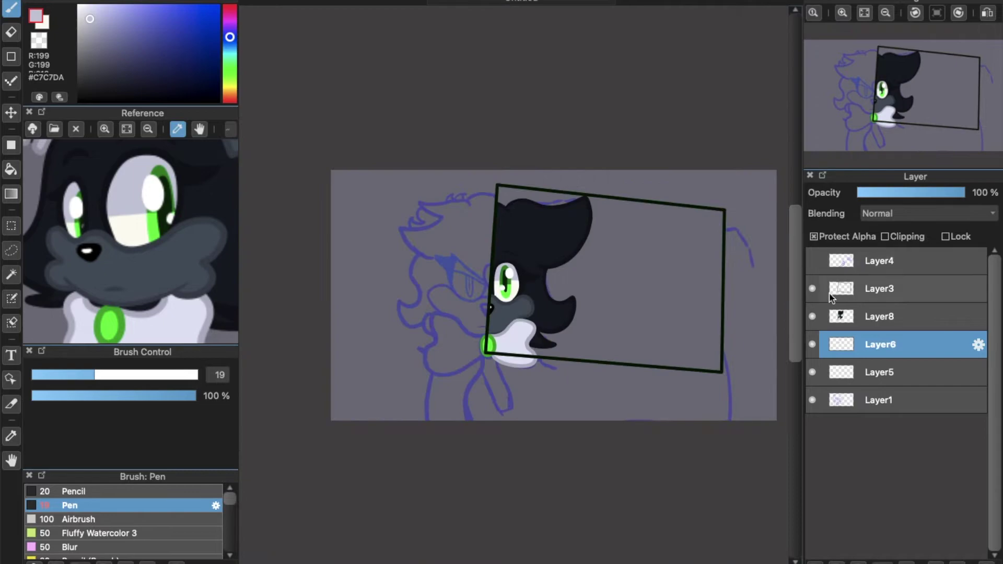
Merge Layer3 and Layer8 down into Layer6, toggling layer visibility to check the merge
{"action": "left_click", "coordinate": [872, 291]}
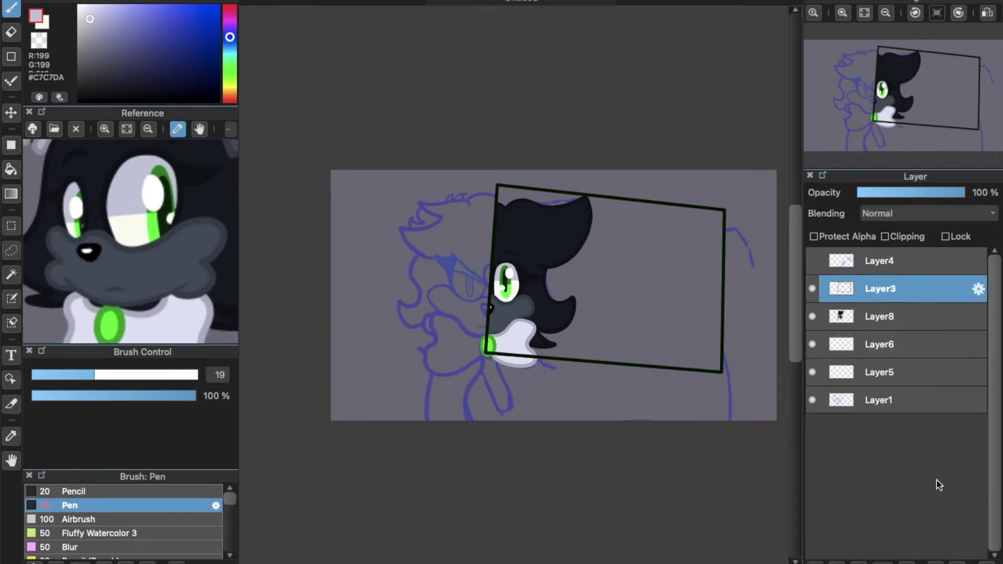
{"action": "left_click", "coordinate": [939, 562]}
{"action": "left_click", "coordinate": [938, 561]}
{"action": "key", "text": "ctrl+z"}
{"action": "left_click", "coordinate": [810, 289]}
{"action": "left_click", "coordinate": [808, 290]}
{"action": "left_click", "coordinate": [808, 292]}
{"action": "left_click", "coordinate": [808, 292]}
{"action": "left_click", "coordinate": [938, 562]}
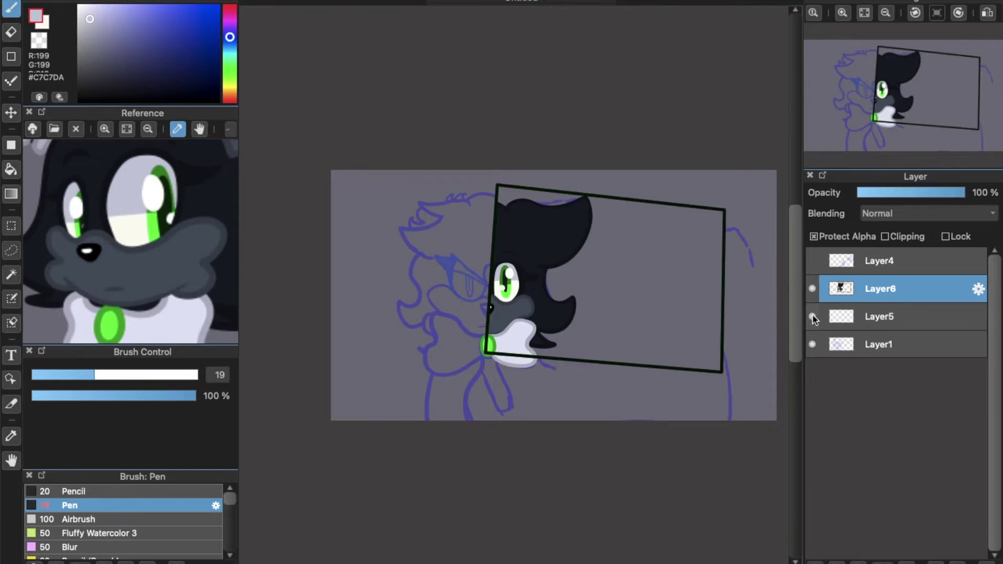
Check the Layer4 sketch briefly and add six new layers above Layer5
{"action": "left_click", "coordinate": [812, 261]}
{"action": "left_click", "coordinate": [810, 262]}
{"action": "left_click", "coordinate": [837, 318]}
{"action": "left_click", "coordinate": [815, 562]}
{"action": "left_click", "coordinate": [814, 562]}
{"action": "left_click", "coordinate": [815, 562]}
{"action": "left_click", "coordinate": [815, 562]}
{"action": "left_click", "coordinate": [815, 562]}
{"action": "left_click", "coordinate": [815, 562]}
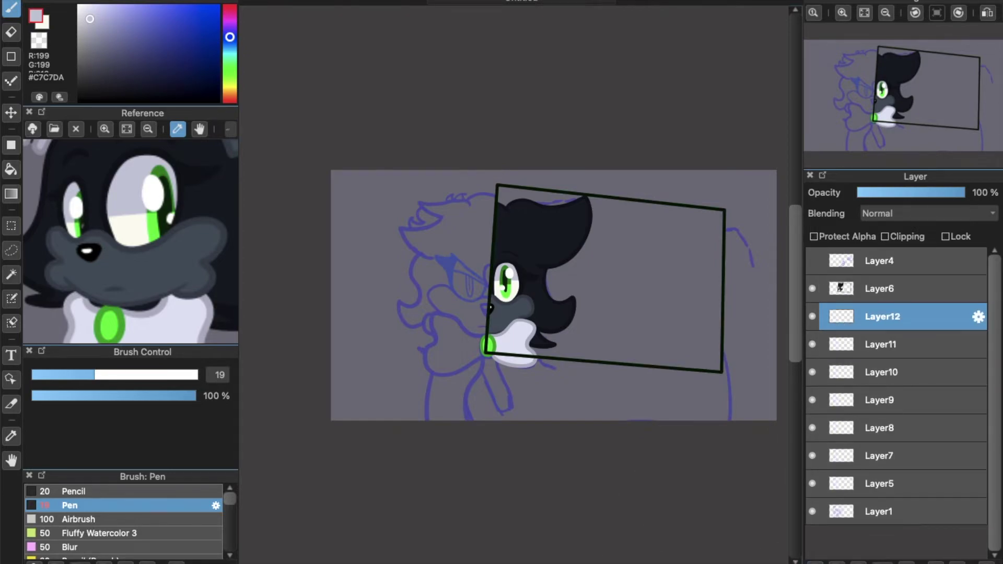
Bring the teal character's pink muzzle, collar and green brooch into close view in the reference
{"action": "scroll", "coordinate": [473, 287], "scroll_direction": "up", "scroll_amount": 5}
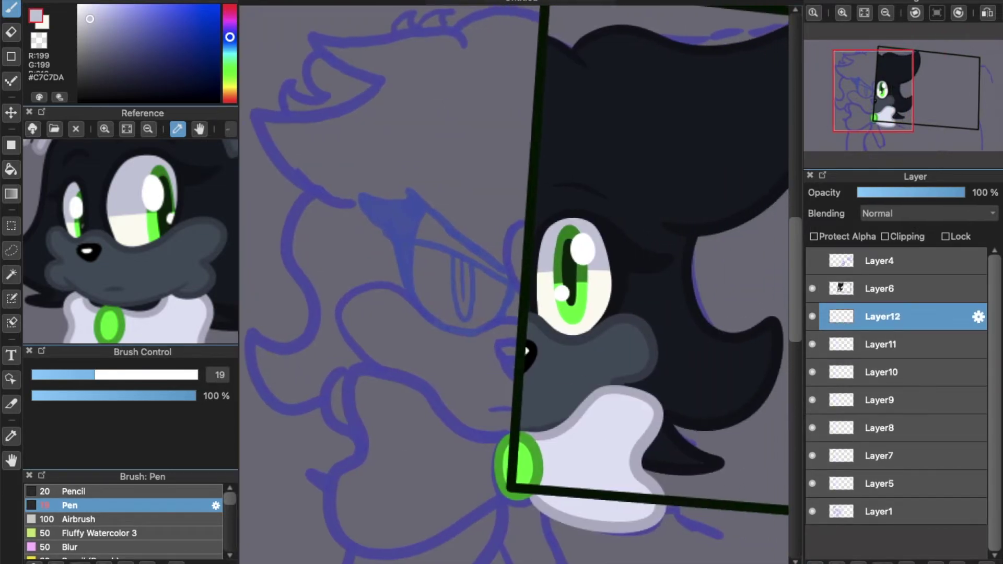
{"action": "scroll", "coordinate": [460, 370], "scroll_direction": "left", "scroll_amount": 1}
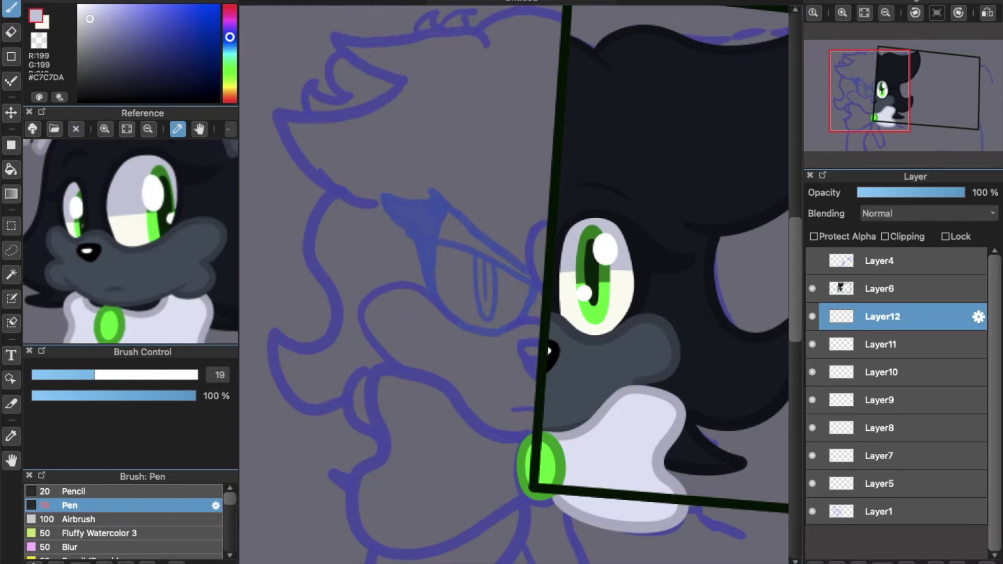
{"action": "left_click_drag", "start_coordinate": [121, 195], "coordinate": [167, 218]}
{"action": "left_click", "coordinate": [105, 130]}
{"action": "left_click", "coordinate": [105, 129]}
{"action": "left_click", "coordinate": [104, 130]}
{"action": "left_click", "coordinate": [104, 129]}
{"action": "left_click_drag", "start_coordinate": [156, 164], "coordinate": [105, 283]}
{"action": "left_click_drag", "start_coordinate": [173, 164], "coordinate": [136, 250]}
{"action": "scroll", "coordinate": [135, 249], "scroll_direction": "up", "scroll_amount": 5}
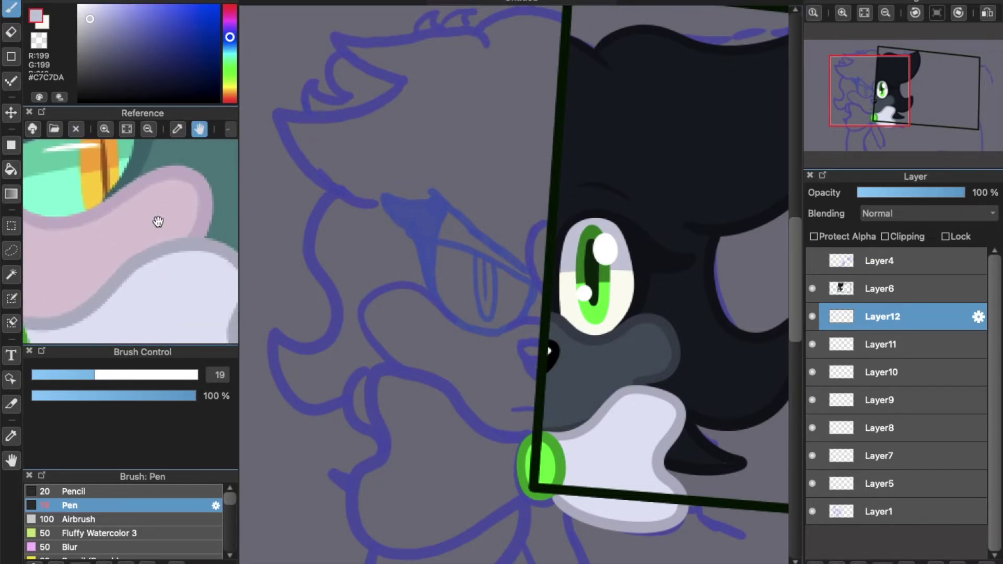
{"action": "left_click", "coordinate": [11, 436]}
{"action": "left_click_drag", "start_coordinate": [127, 241], "coordinate": [165, 212]}
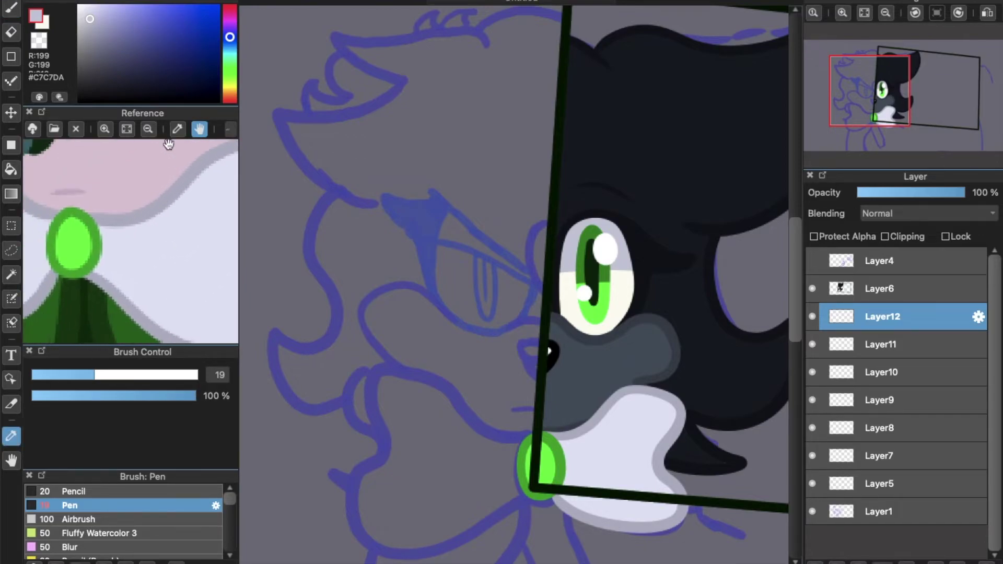
Outline the collar half outside the frame in greyish lavender on Layer12, following the sketch
{"action": "left_click", "coordinate": [11, 9]}
{"action": "scroll", "coordinate": [731, 264], "scroll_direction": "down", "scroll_amount": 5}
{"action": "left_click", "coordinate": [812, 289]}
{"action": "left_click", "coordinate": [812, 289]}
{"action": "scroll", "coordinate": [517, 290], "scroll_direction": "up", "scroll_amount": 5}
{"action": "scroll", "coordinate": [521, 294], "scroll_direction": "down", "scroll_amount": 2}
{"action": "mouse_move", "coordinate": [519, 297]}
{"action": "left_mouse_down"}
{"action": "mouse_move", "coordinate": [371, 246]}
{"action": "mouse_move", "coordinate": [378, 319]}
{"action": "mouse_move", "coordinate": [348, 366]}
{"action": "mouse_move", "coordinate": [538, 328]}
{"action": "left_mouse_up"}
Sample dark green #003C0A from the reference and draw the two long lines below the collar on Layer11
{"action": "left_click", "coordinate": [102, 312]}
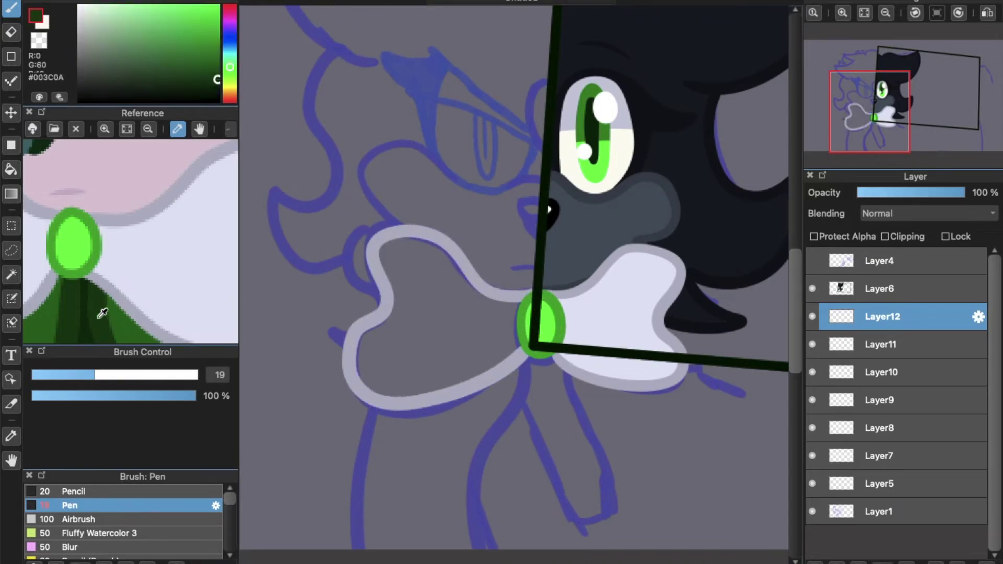
{"action": "left_click", "coordinate": [824, 334]}
{"action": "scroll", "coordinate": [794, 277], "scroll_direction": "down", "scroll_amount": 5}
{"action": "mouse_move", "coordinate": [530, 184]}
{"action": "left_mouse_down"}
{"action": "mouse_move", "coordinate": [484, 268]}
{"action": "mouse_move", "coordinate": [483, 373]}
{"action": "left_mouse_up"}
{"action": "left_click_drag", "start_coordinate": [383, 240], "coordinate": [361, 410]}
{"action": "key", "text": "ctrl+z"}
{"action": "left_click_drag", "start_coordinate": [372, 234], "coordinate": [368, 448]}
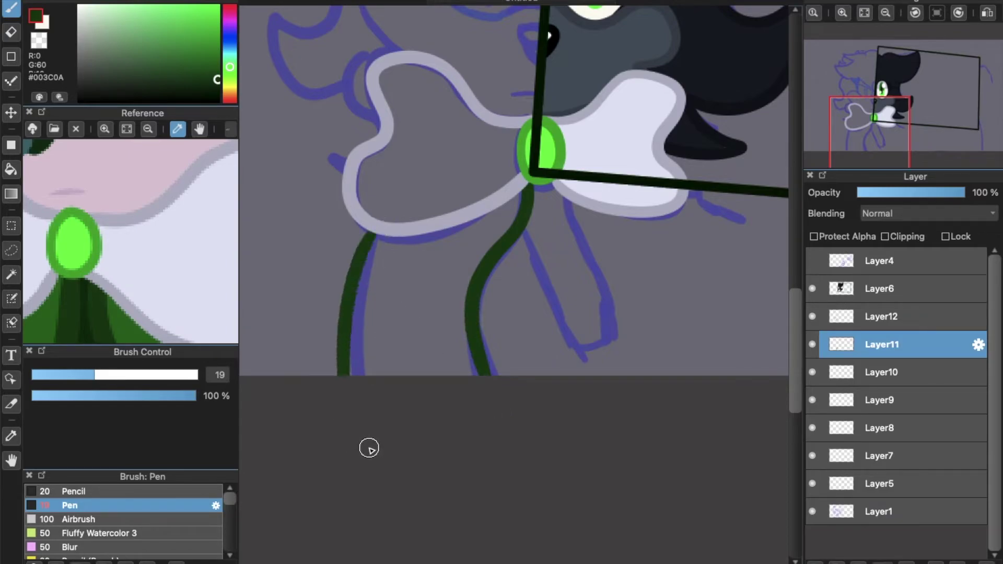
{"action": "scroll", "coordinate": [358, 486], "scroll_direction": "down", "scroll_amount": 4}
Show the Layer4 sketch and sample dark green #022D0F from the nose in the reference
{"action": "left_click", "coordinate": [812, 260]}
{"action": "key", "text": "super+plus"}
{"action": "key", "text": "super+plus"}
{"action": "key", "text": "super+plus"}
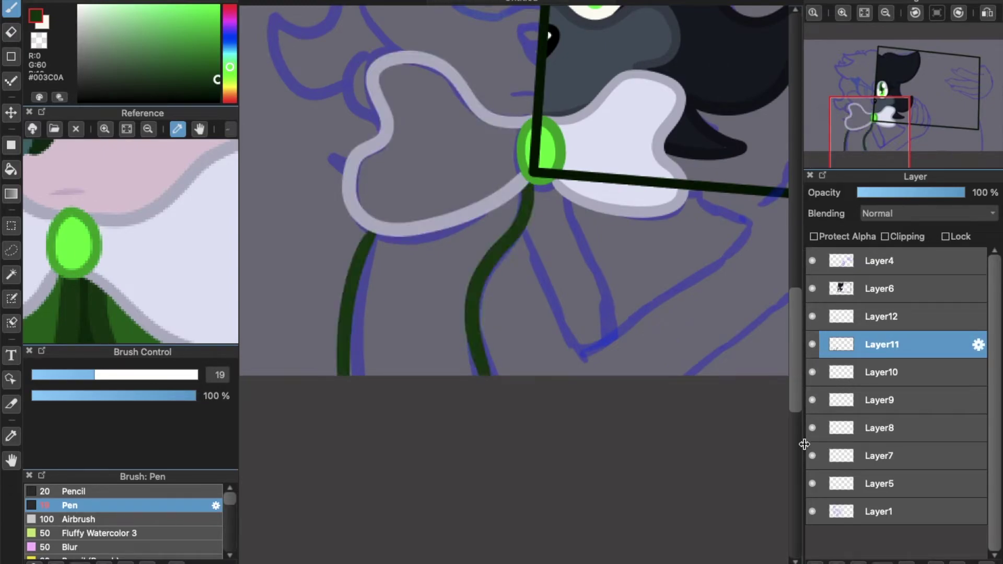
{"action": "left_click", "coordinate": [812, 261]}
{"action": "left_click", "coordinate": [813, 262]}
{"action": "left_click", "coordinate": [199, 129]}
{"action": "left_click_drag", "start_coordinate": [108, 156], "coordinate": [166, 211]}
{"action": "scroll", "coordinate": [491, 150], "scroll_direction": "up", "scroll_amount": 2}
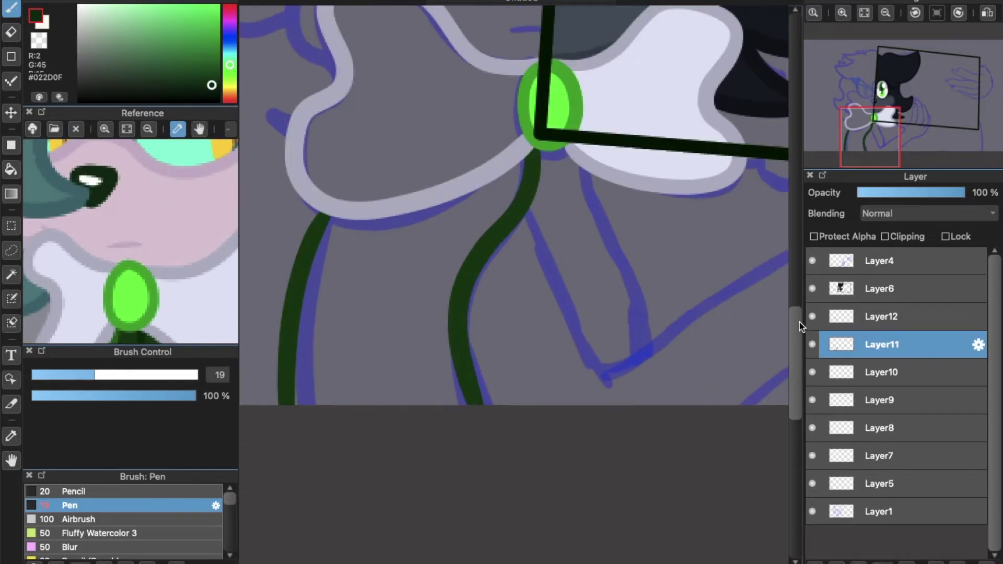
Draw the nose half outside the frame in dark green #022D0F on Layer11, leaving a gap for the highlight
{"action": "left_click_drag", "start_coordinate": [797, 321], "coordinate": [797, 255]}
{"action": "scroll", "coordinate": [658, 220], "scroll_direction": "up", "scroll_amount": 5}
{"action": "mouse_move", "coordinate": [580, 243]}
{"action": "left_mouse_down"}
{"action": "mouse_move", "coordinate": [534, 259]}
{"action": "mouse_move", "coordinate": [548, 312]}
{"action": "left_mouse_up"}
{"action": "key", "text": "super+z"}
{"action": "mouse_move", "coordinate": [585, 237]}
{"action": "left_mouse_down"}
{"action": "mouse_move", "coordinate": [538, 235]}
{"action": "mouse_move", "coordinate": [528, 259]}
{"action": "mouse_move", "coordinate": [562, 318]}
{"action": "mouse_move", "coordinate": [550, 240]}
{"action": "mouse_move", "coordinate": [534, 244]}
{"action": "mouse_move", "coordinate": [541, 279]}
{"action": "mouse_move", "coordinate": [573, 325]}
{"action": "left_mouse_up"}
{"action": "key", "text": "super+z"}
{"action": "mouse_move", "coordinate": [536, 251]}
{"action": "left_mouse_down"}
{"action": "mouse_move", "coordinate": [584, 288]}
{"action": "mouse_move", "coordinate": [609, 273]}
{"action": "mouse_move", "coordinate": [584, 302]}
{"action": "mouse_move", "coordinate": [558, 281]}
{"action": "left_mouse_up"}
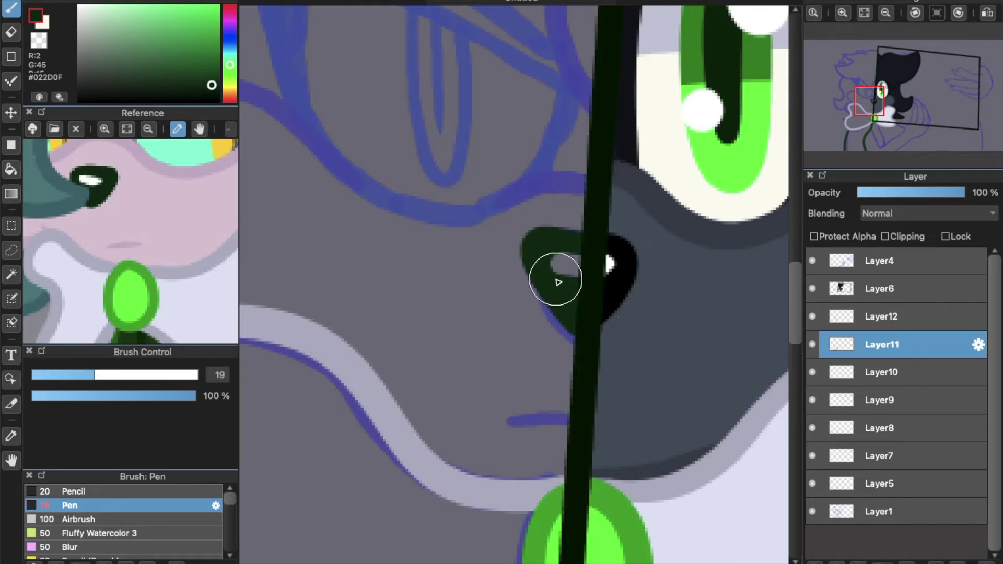
{"action": "left_click_drag", "start_coordinate": [538, 252], "coordinate": [586, 249]}
{"action": "mouse_move", "coordinate": [566, 285]}
{"action": "left_mouse_down"}
{"action": "mouse_move", "coordinate": [597, 279]}
{"action": "mouse_move", "coordinate": [551, 263]}
{"action": "mouse_move", "coordinate": [606, 280]}
{"action": "left_mouse_up"}
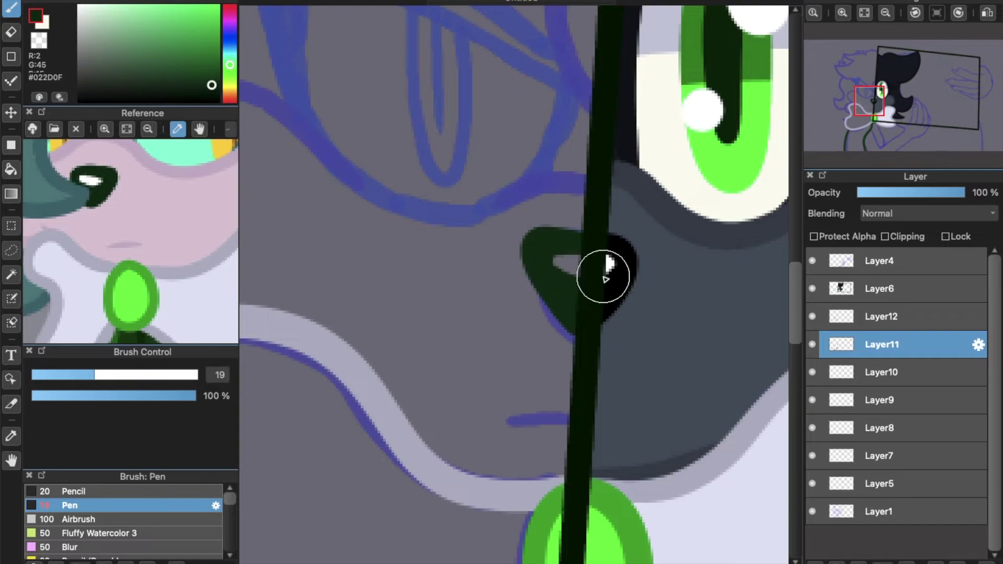
{"action": "key", "text": "super+z"}
{"action": "left_click_drag", "start_coordinate": [544, 262], "coordinate": [599, 285]}
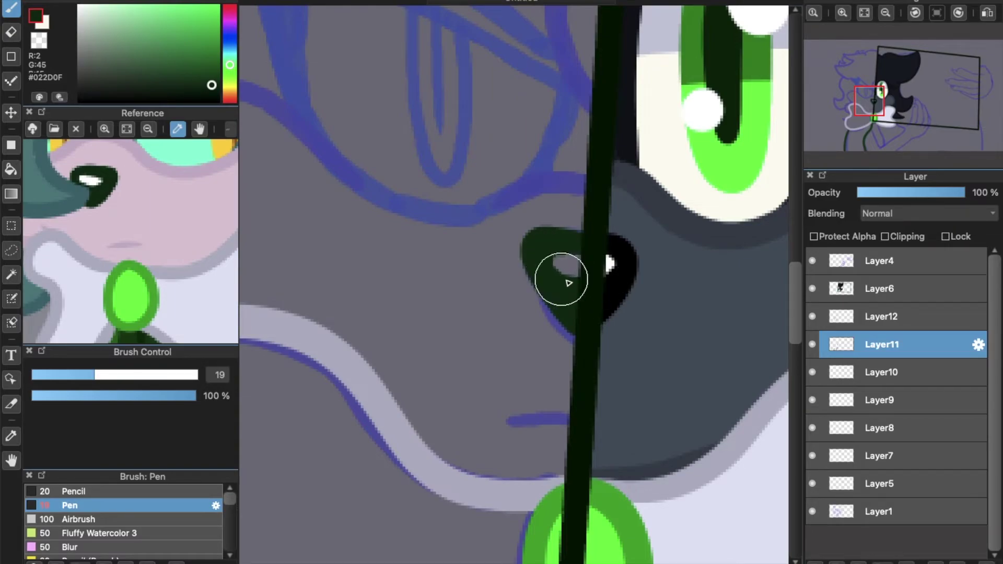
{"action": "key", "text": "super+minus"}
{"action": "key", "text": "super+minus"}
{"action": "key", "text": "super+minus"}
{"action": "key", "text": "super+minus"}
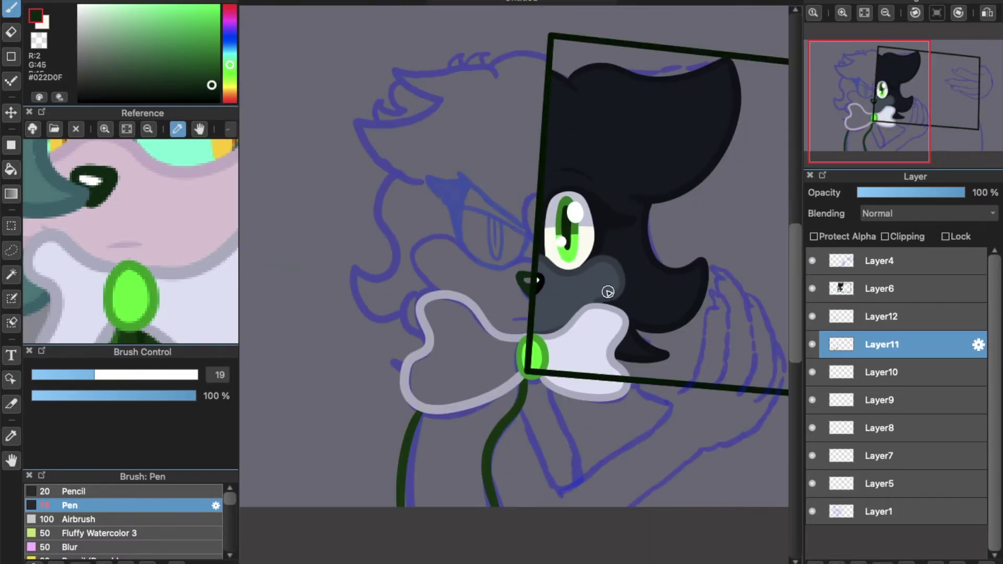
Sample teal #386A73 and dusty pink #C9B1C8 from the reference, and merge Layer12 and Layer6 down into Layer11
{"action": "left_click", "coordinate": [83, 191]}
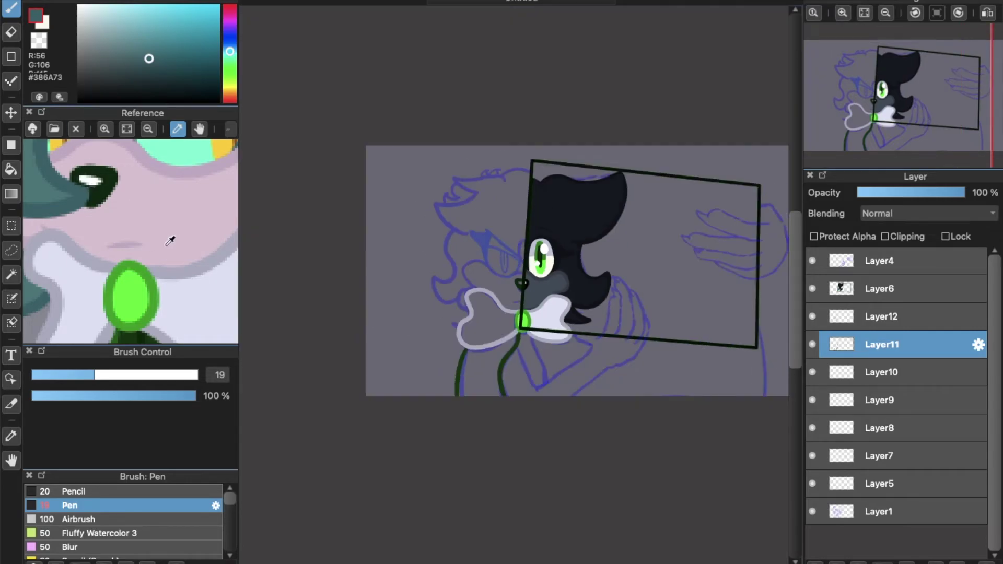
{"action": "left_click", "coordinate": [155, 162]}
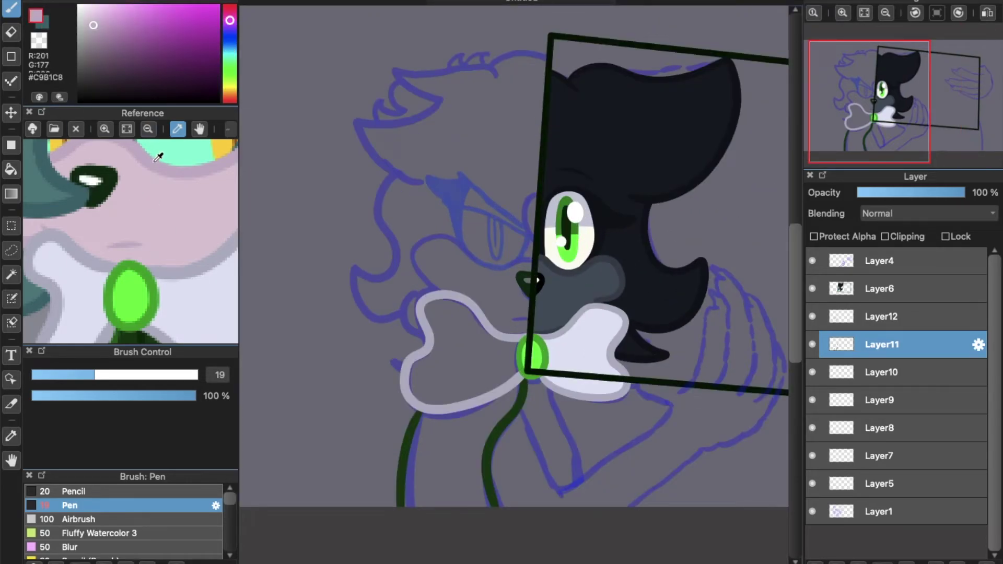
{"action": "left_click", "coordinate": [834, 321]}
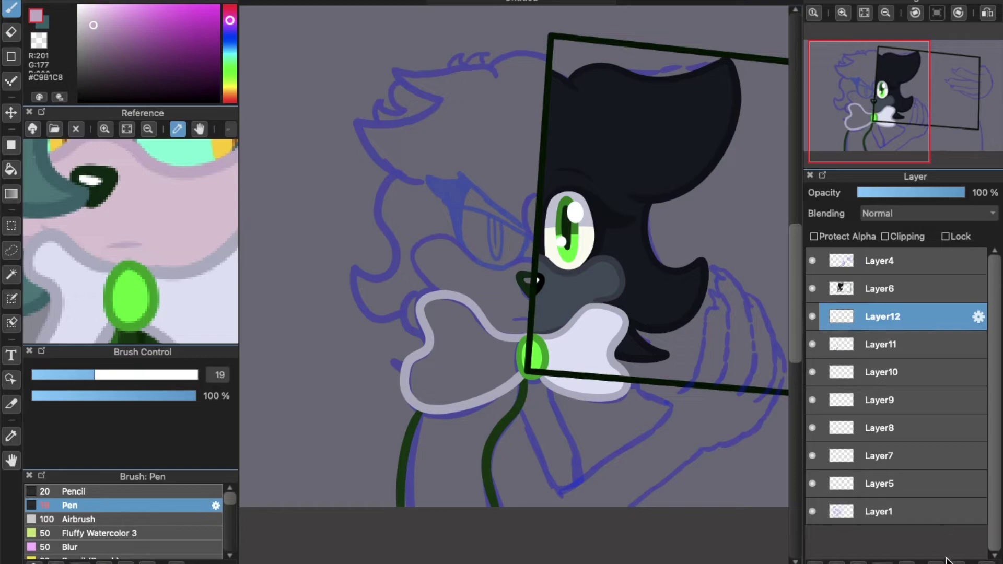
{"action": "left_click", "coordinate": [948, 560]}
{"action": "left_click", "coordinate": [864, 289]}
{"action": "left_click", "coordinate": [948, 559]}
{"action": "left_click", "coordinate": [842, 325]}
Draw the mouth line and outline the muzzle outside the frame in dusty pink #C9B1C8 on Layer10
{"action": "left_click_drag", "start_coordinate": [797, 246], "coordinate": [797, 271]}
{"action": "left_click", "coordinate": [45, 23]}
{"action": "left_click_drag", "start_coordinate": [519, 563], "coordinate": [538, 563]}
{"action": "key", "text": "super+plus"}
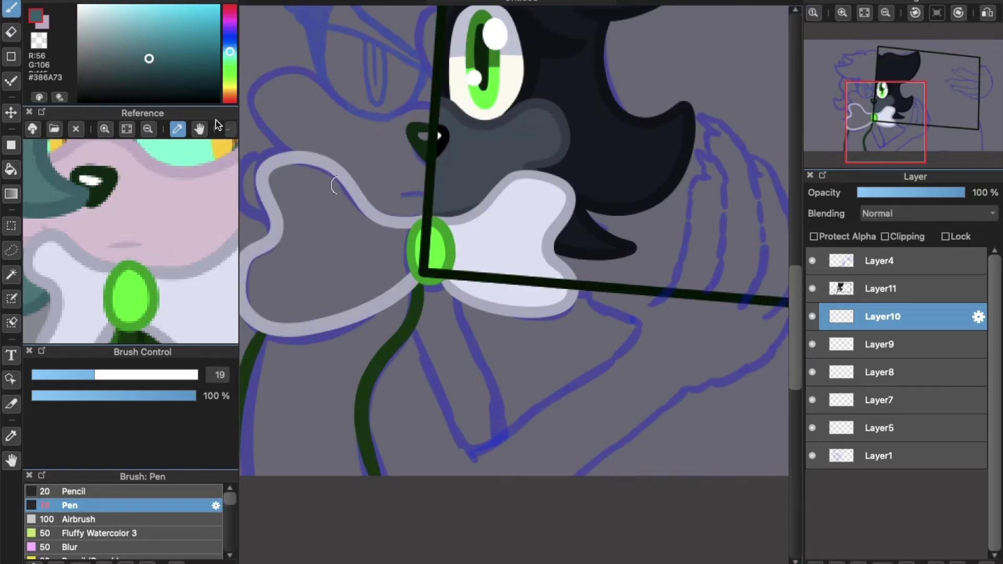
{"action": "key", "text": "x"}
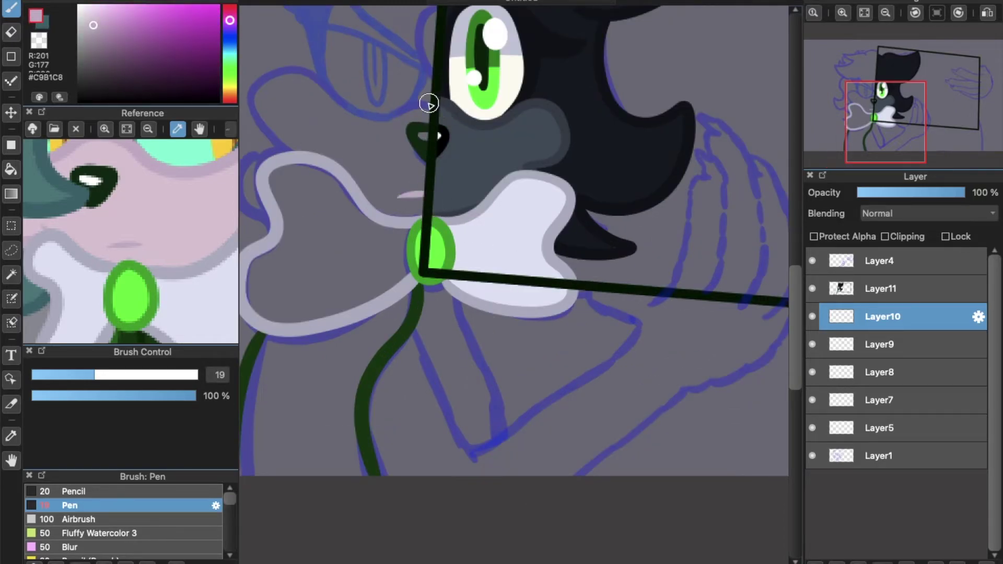
{"action": "left_click_drag", "start_coordinate": [366, 116], "coordinate": [329, 89]}
{"action": "key", "text": "super+z"}
{"action": "mouse_move", "coordinate": [437, 102]}
{"action": "left_mouse_down"}
{"action": "mouse_move", "coordinate": [361, 117]}
{"action": "mouse_move", "coordinate": [288, 58]}
{"action": "mouse_move", "coordinate": [252, 96]}
{"action": "mouse_move", "coordinate": [291, 158]}
{"action": "mouse_move", "coordinate": [258, 135]}
{"action": "mouse_move", "coordinate": [270, 80]}
{"action": "mouse_move", "coordinate": [361, 122]}
{"action": "mouse_move", "coordinate": [427, 98]}
{"action": "mouse_move", "coordinate": [442, 125]}
{"action": "left_mouse_up"}
{"action": "key", "text": "ctrl+z"}
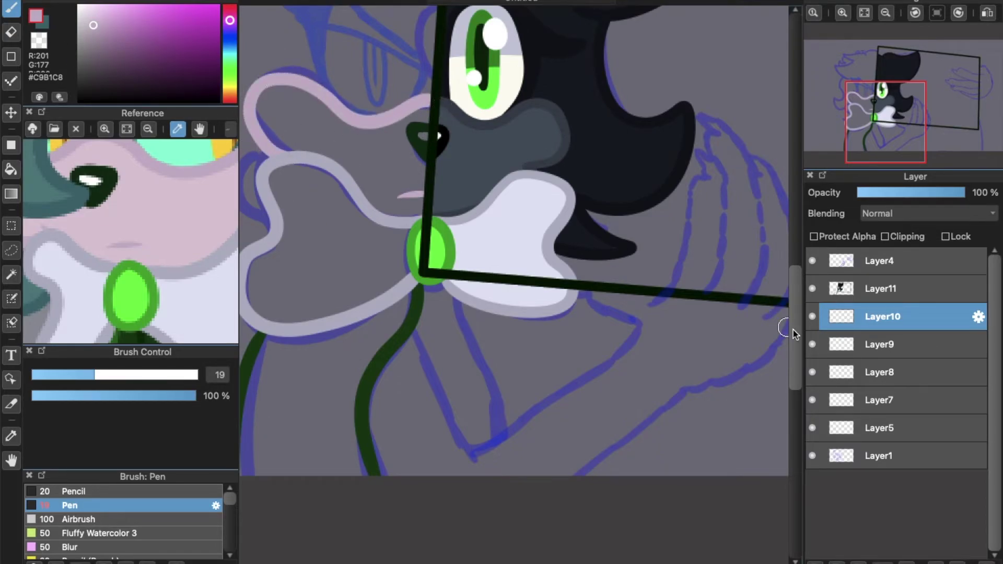
Outline the pointed shape below the brooch and collar in teal #386A73 on Layer10, checking it with layers toggled
{"action": "scroll", "coordinate": [785, 328], "scroll_direction": "down", "scroll_amount": 3}
{"action": "key", "text": "x"}
{"action": "mouse_move", "coordinate": [382, 267]}
{"action": "left_mouse_down"}
{"action": "mouse_move", "coordinate": [420, 365]}
{"action": "mouse_move", "coordinate": [461, 421]}
{"action": "mouse_move", "coordinate": [580, 347]}
{"action": "mouse_move", "coordinate": [646, 243]}
{"action": "left_mouse_up"}
{"action": "left_click", "coordinate": [813, 316]}
{"action": "left_click", "coordinate": [812, 318]}
{"action": "left_click", "coordinate": [811, 261]}
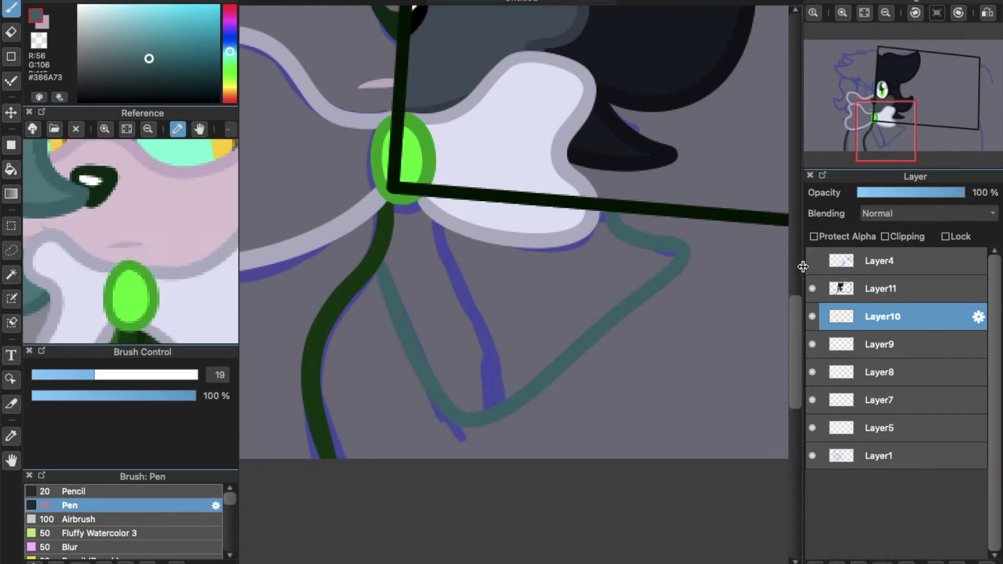
{"action": "left_click", "coordinate": [811, 261]}
Sample dark green #003C0A from the reference and draw the second clothing line below the brooch on Layer9
{"action": "left_click", "coordinate": [843, 346]}
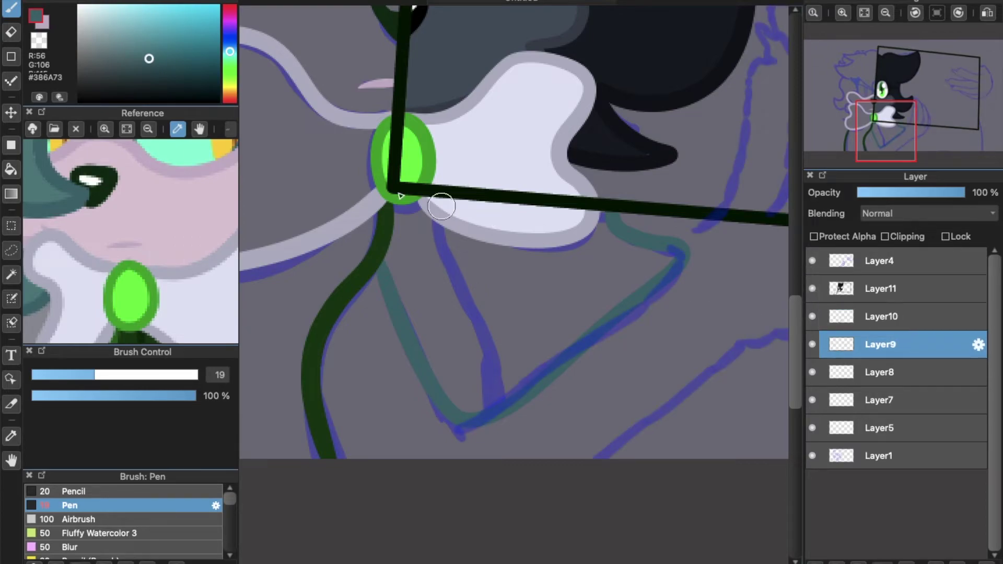
{"action": "left_click", "coordinate": [199, 128]}
{"action": "left_click_drag", "start_coordinate": [195, 247], "coordinate": [179, 178]}
{"action": "left_click", "coordinate": [147, 305]}
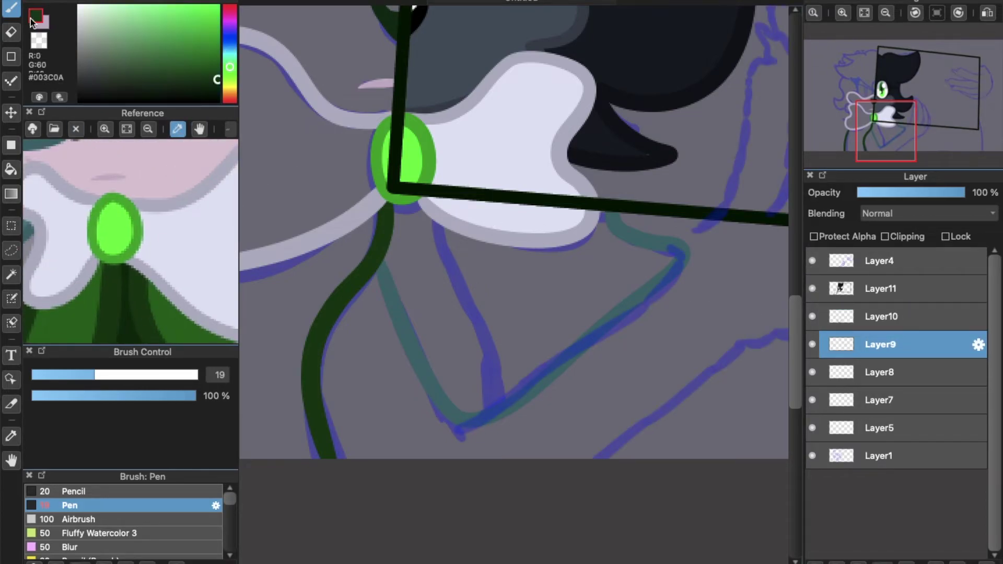
{"action": "left_click_drag", "start_coordinate": [440, 212], "coordinate": [514, 403]}
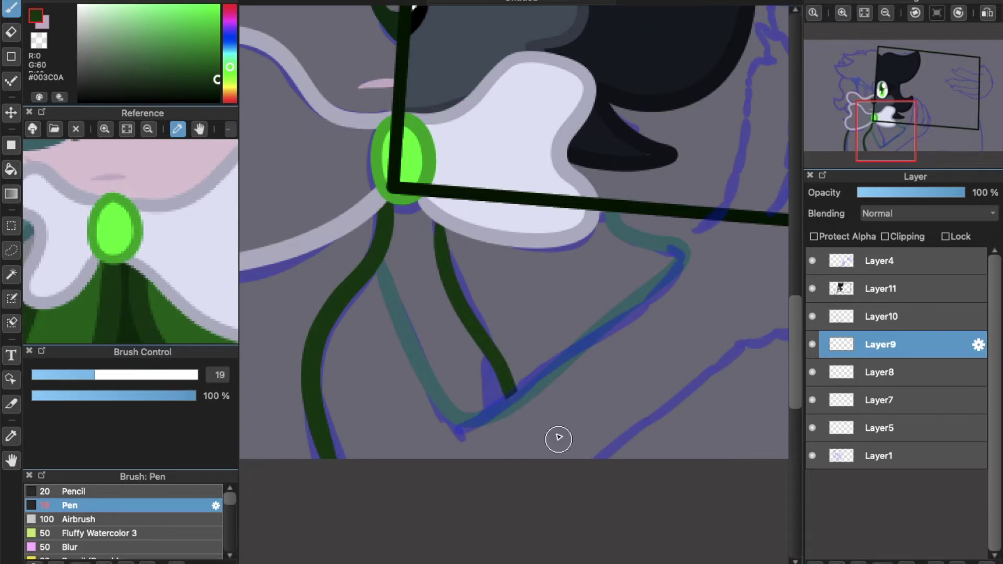
Sample dark navy #171A24 from the canvas and merge Layer11 and Layer10 down into Layer9
{"action": "left_click", "coordinate": [880, 318]}
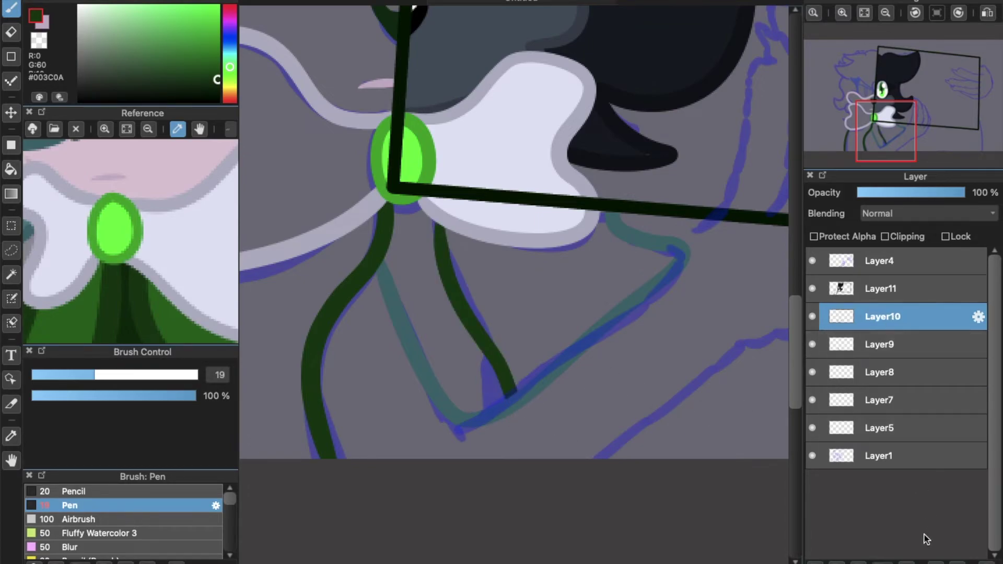
{"action": "left_click", "coordinate": [859, 345]}
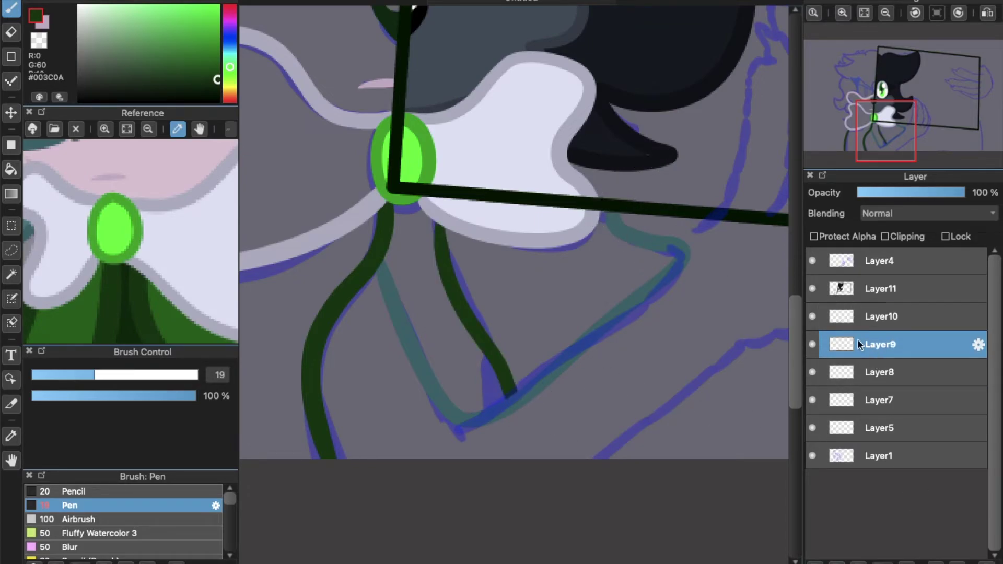
{"action": "scroll", "coordinate": [482, 213], "scroll_direction": "up", "scroll_amount": 2}
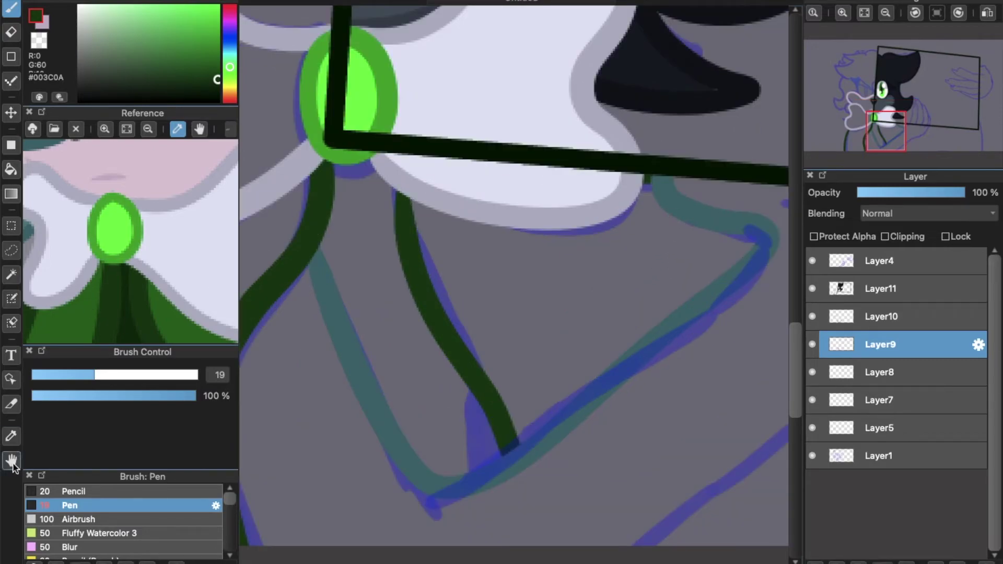
{"action": "left_click", "coordinate": [630, 69], "text": "alt"}
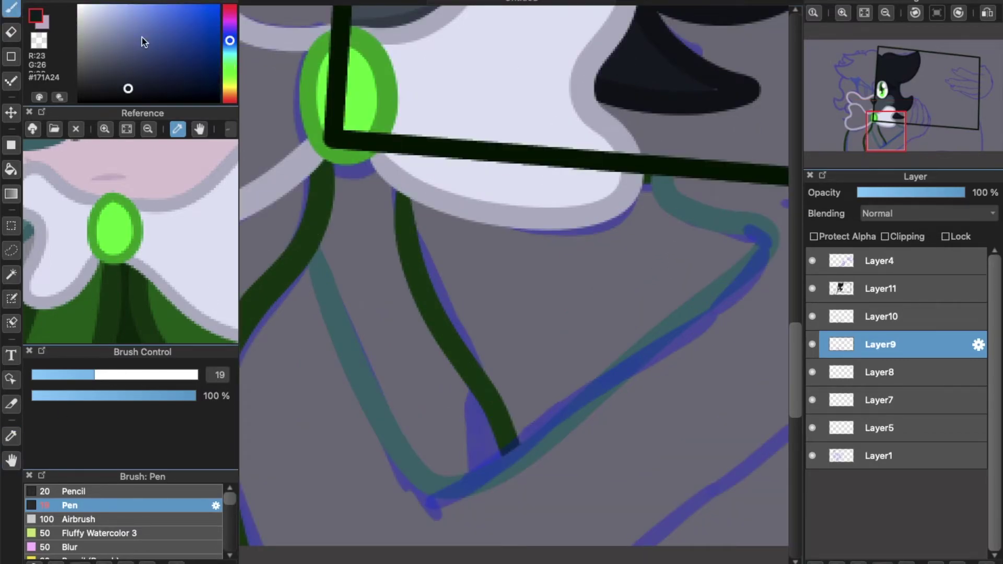
{"action": "left_click", "coordinate": [867, 289]}
{"action": "key", "text": "super+e"}
{"action": "key", "text": "super+e"}
{"action": "key", "text": "super+minus"}
{"action": "key", "text": "super+minus"}
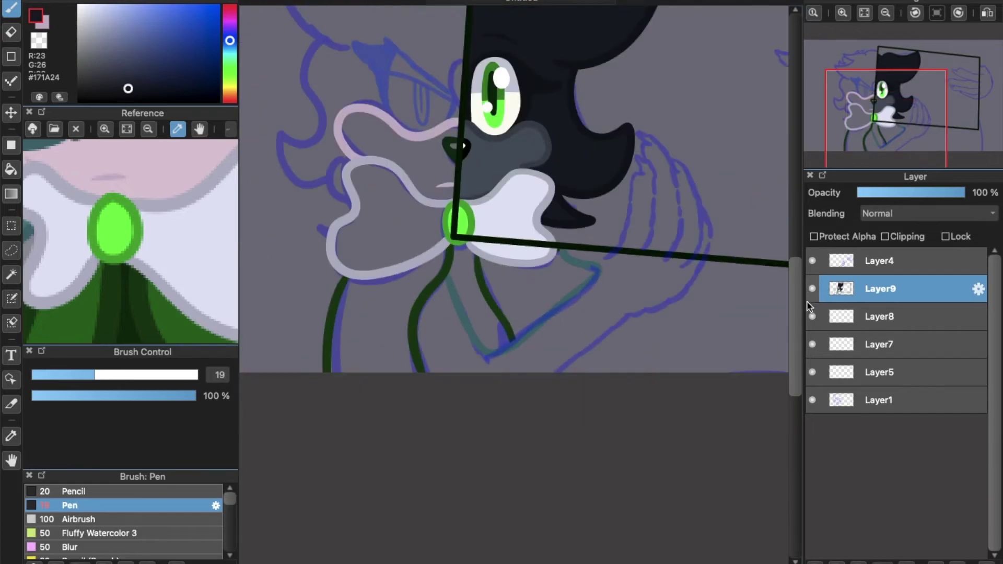
Add a new layer above Layer4 and sample teal #386A73 from the reference
{"action": "left_click", "coordinate": [844, 265]}
{"action": "left_click", "coordinate": [814, 562]}
{"action": "left_click_drag", "start_coordinate": [533, 563], "coordinate": [561, 563]}
{"action": "left_click", "coordinate": [199, 129]}
{"action": "left_click_drag", "start_coordinate": [179, 181], "coordinate": [200, 245]}
{"action": "left_click", "coordinate": [97, 197], "text": "alt"}
{"action": "key", "text": "ctrl+plus"}
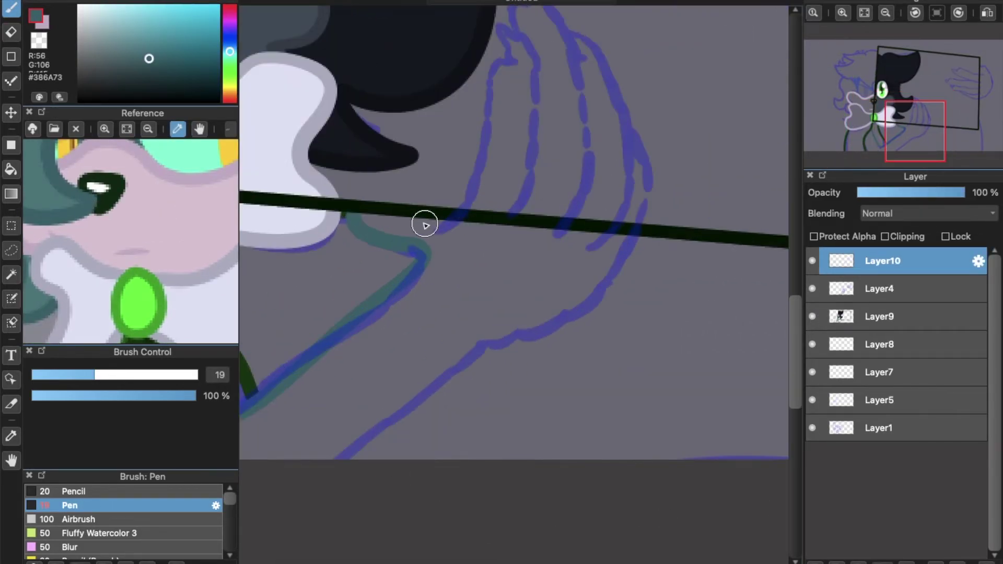
Outline the fingers and wrist of the hand gripping the frame's lower edge in teal #386A73 on Layer10
{"action": "mouse_move", "coordinate": [474, 203]}
{"action": "left_mouse_down"}
{"action": "mouse_move", "coordinate": [491, 131]}
{"action": "mouse_move", "coordinate": [490, 77]}
{"action": "left_mouse_up"}
{"action": "mouse_move", "coordinate": [507, 223]}
{"action": "left_mouse_down"}
{"action": "mouse_move", "coordinate": [539, 141]}
{"action": "mouse_move", "coordinate": [538, 77]}
{"action": "mouse_move", "coordinate": [522, 34]}
{"action": "left_mouse_up"}
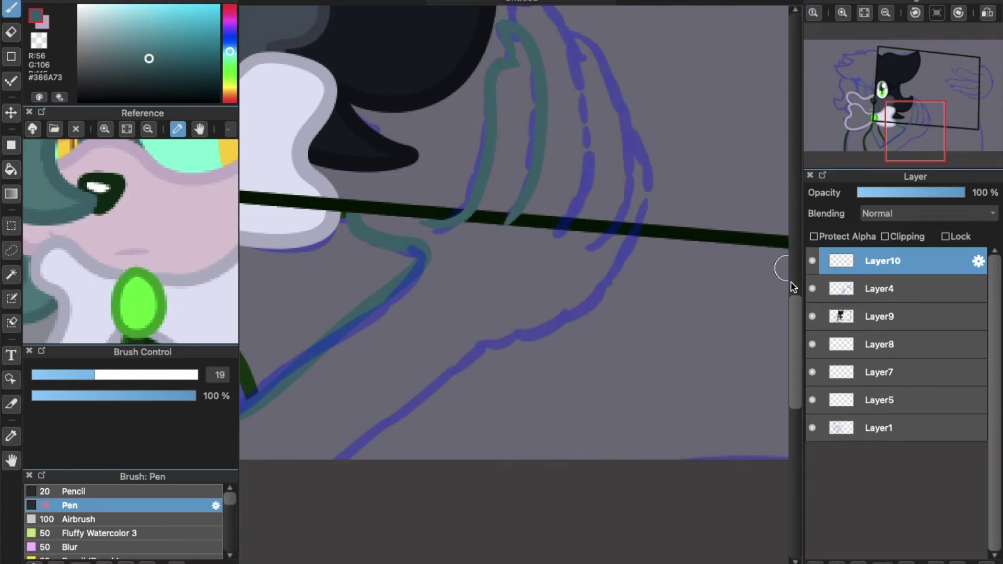
{"action": "scroll", "coordinate": [791, 282], "scroll_direction": "up", "scroll_amount": 5}
{"action": "mouse_move", "coordinate": [564, 447]}
{"action": "left_mouse_down"}
{"action": "mouse_move", "coordinate": [631, 298]}
{"action": "mouse_move", "coordinate": [609, 164]}
{"action": "mouse_move", "coordinate": [537, 83]}
{"action": "mouse_move", "coordinate": [496, 58]}
{"action": "left_mouse_up"}
{"action": "mouse_move", "coordinate": [624, 462]}
{"action": "left_mouse_down"}
{"action": "mouse_move", "coordinate": [664, 407]}
{"action": "mouse_move", "coordinate": [679, 249]}
{"action": "mouse_move", "coordinate": [637, 169]}
{"action": "mouse_move", "coordinate": [605, 142]}
{"action": "left_mouse_up"}
{"action": "left_click_drag", "start_coordinate": [678, 259], "coordinate": [726, 378]}
{"action": "key", "text": "super+z"}
{"action": "scroll", "coordinate": [795, 325], "scroll_direction": "down", "scroll_amount": 5}
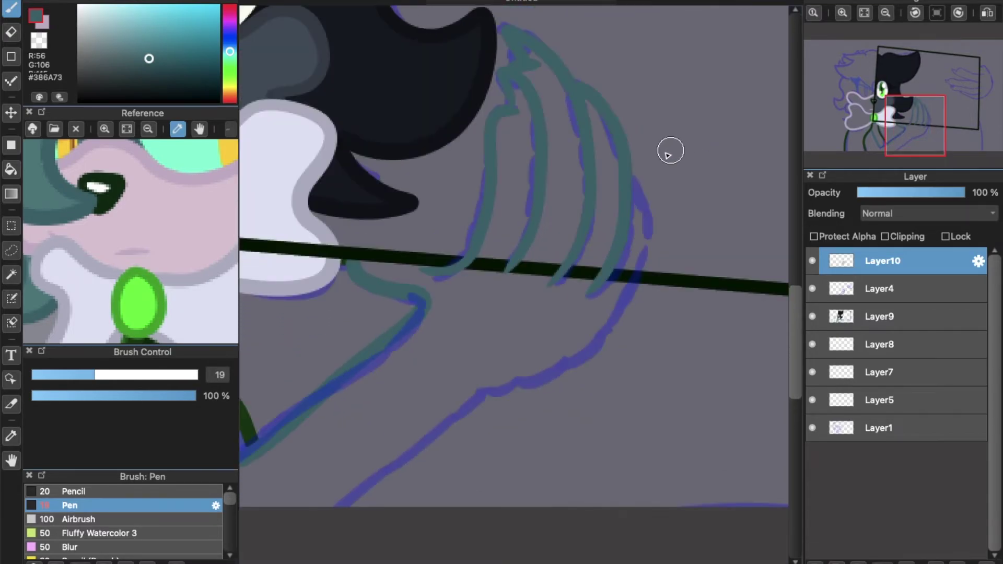
{"action": "mouse_move", "coordinate": [650, 210]}
{"action": "left_mouse_down"}
{"action": "mouse_move", "coordinate": [591, 340]}
{"action": "mouse_move", "coordinate": [347, 508]}
{"action": "left_mouse_up"}
Lower the opacity of the hand sketch on Layer4 and make Layer10 active again
{"action": "left_click_drag", "start_coordinate": [522, 563], "coordinate": [478, 563]}
{"action": "scroll", "coordinate": [514, 256], "scroll_direction": "right", "scroll_amount": 1}
{"action": "left_click", "coordinate": [849, 288]}
{"action": "left_click", "coordinate": [871, 194]}
{"action": "mouse_move", "coordinate": [494, 563]}
{"action": "left_mouse_down"}
{"action": "mouse_move", "coordinate": [552, 563]}
{"action": "mouse_move", "coordinate": [516, 563]}
{"action": "left_mouse_up"}
{"action": "left_click", "coordinate": [862, 261]}
Erase the overlong end of the first finger's line below the frame and redraw it shorter on Layer10
{"action": "scroll", "coordinate": [497, 287], "scroll_direction": "up", "scroll_amount": 4}
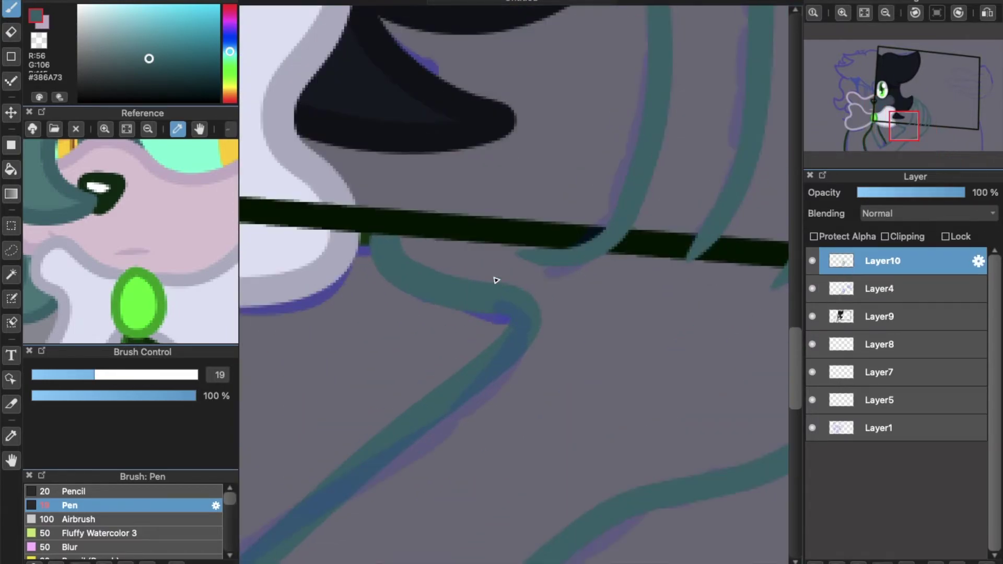
{"action": "left_click", "coordinate": [837, 344]}
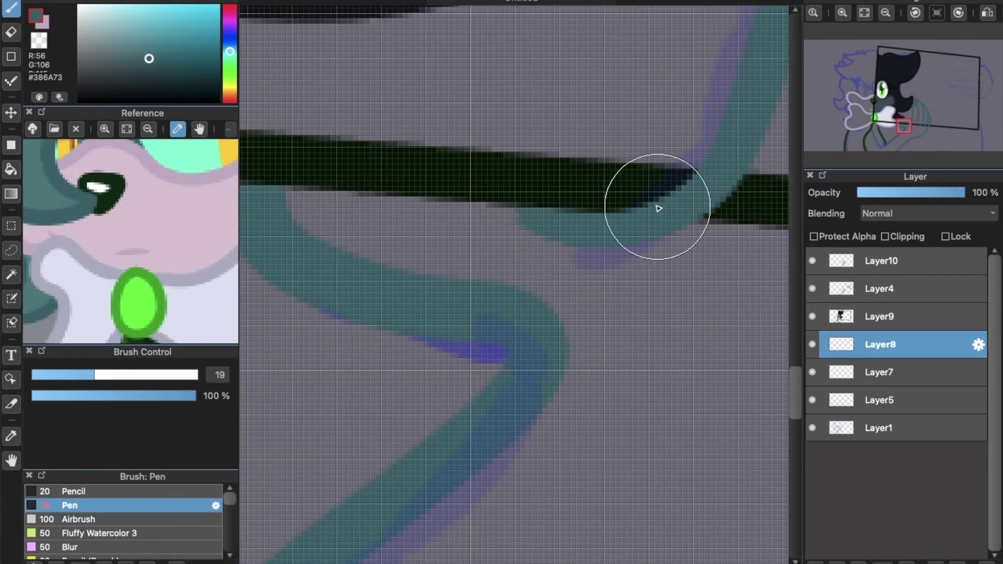
{"action": "scroll", "coordinate": [574, 202], "scroll_direction": "down", "scroll_amount": 4}
{"action": "scroll", "coordinate": [508, 171], "scroll_direction": "up", "scroll_amount": 4}
{"action": "key", "text": "super+z"}
{"action": "left_click", "coordinate": [855, 266]}
{"action": "left_click", "coordinate": [12, 33]}
{"action": "left_click", "coordinate": [107, 374]}
{"action": "left_click_drag", "start_coordinate": [538, 222], "coordinate": [627, 259]}
{"action": "left_click", "coordinate": [12, 8]}
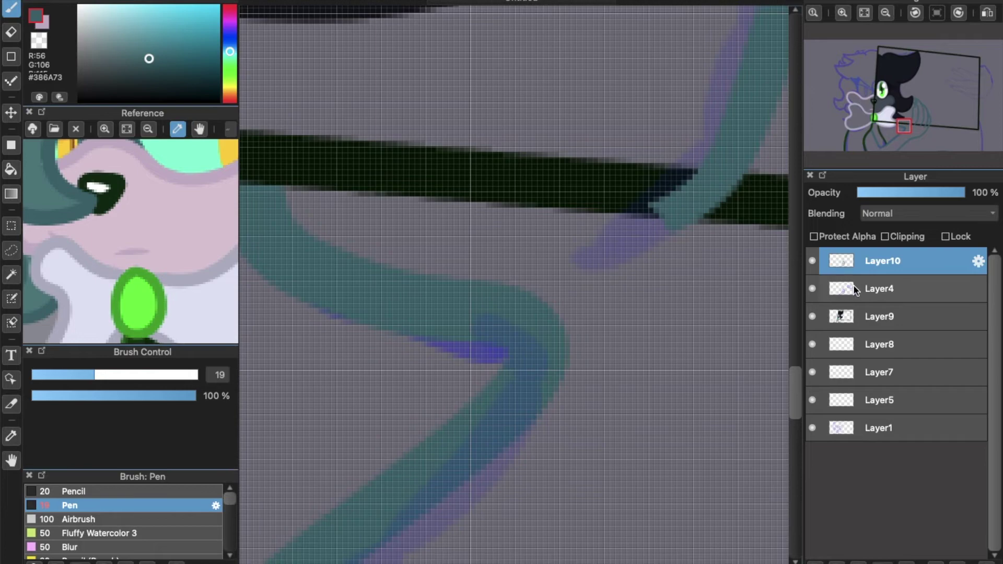
{"action": "left_click_drag", "start_coordinate": [684, 207], "coordinate": [625, 229]}
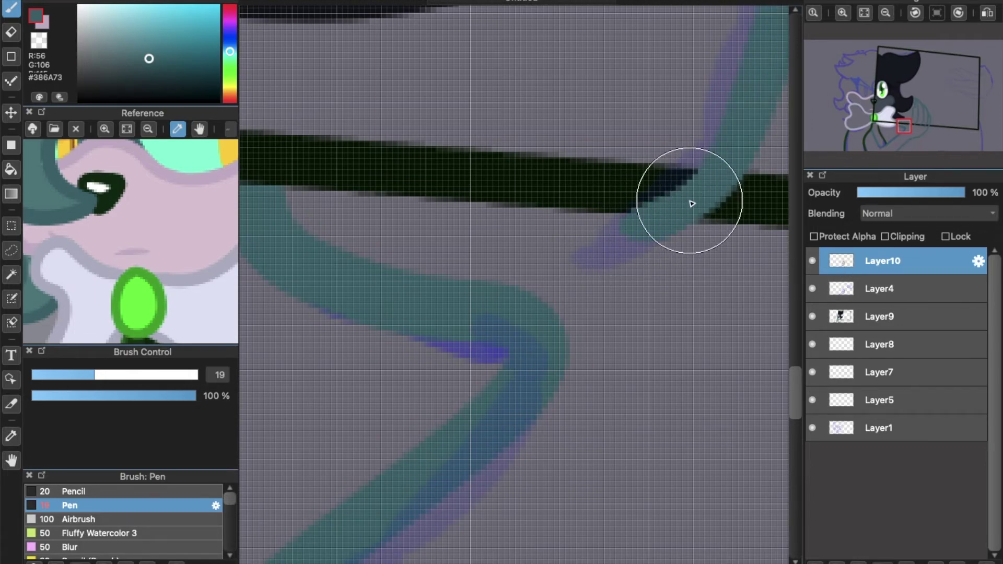
{"action": "left_click", "coordinate": [871, 341]}
{"action": "key", "text": "super+z"}
{"action": "left_click_drag", "start_coordinate": [641, 219], "coordinate": [607, 206]}
{"action": "key", "text": "super+z"}
Erase the sketch lines around the finished hand on Layer4, and return to the pen on Layer10
{"action": "key", "text": "super+minus"}
{"action": "scroll", "coordinate": [787, 362], "scroll_direction": "down", "scroll_amount": 3}
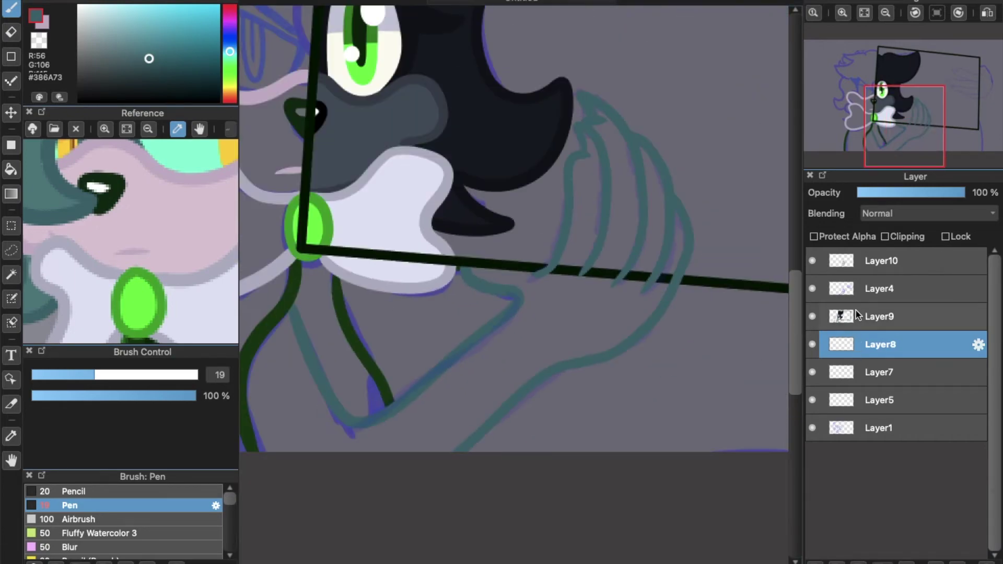
{"action": "left_click", "coordinate": [878, 288]}
{"action": "key", "text": "e"}
{"action": "mouse_move", "coordinate": [612, 194]}
{"action": "left_mouse_down"}
{"action": "mouse_move", "coordinate": [527, 405]}
{"action": "mouse_move", "coordinate": [340, 445]}
{"action": "mouse_move", "coordinate": [563, 273]}
{"action": "mouse_move", "coordinate": [597, 156]}
{"action": "mouse_move", "coordinate": [576, 298]}
{"action": "mouse_move", "coordinate": [602, 156]}
{"action": "left_mouse_up"}
{"action": "left_click", "coordinate": [15, 11]}
{"action": "left_click", "coordinate": [846, 262]}
Outline the fingers and palm of the second hand gripping the frame's right edge in teal #386A73 on Layer10
{"action": "left_click_drag", "start_coordinate": [549, 563], "coordinate": [654, 563]}
{"action": "left_click_drag", "start_coordinate": [796, 325], "coordinate": [794, 249]}
{"action": "left_click", "coordinate": [958, 15]}
{"action": "left_click", "coordinate": [957, 15]}
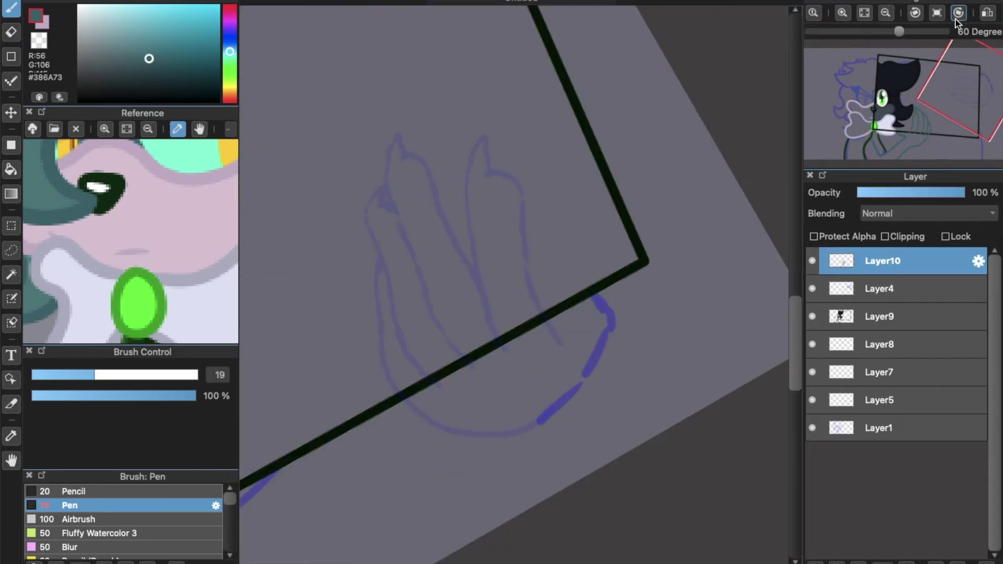
{"action": "scroll", "coordinate": [538, 324], "scroll_direction": "up", "scroll_amount": 1}
{"action": "mouse_move", "coordinate": [552, 328]}
{"action": "left_mouse_down"}
{"action": "mouse_move", "coordinate": [522, 161]}
{"action": "mouse_move", "coordinate": [488, 140]}
{"action": "mouse_move", "coordinate": [506, 150]}
{"action": "mouse_move", "coordinate": [503, 79]}
{"action": "mouse_move", "coordinate": [485, 85]}
{"action": "mouse_move", "coordinate": [456, 131]}
{"action": "mouse_move", "coordinate": [454, 237]}
{"action": "mouse_move", "coordinate": [503, 365]}
{"action": "left_mouse_up"}
{"action": "left_click_drag", "start_coordinate": [454, 250], "coordinate": [413, 143]}
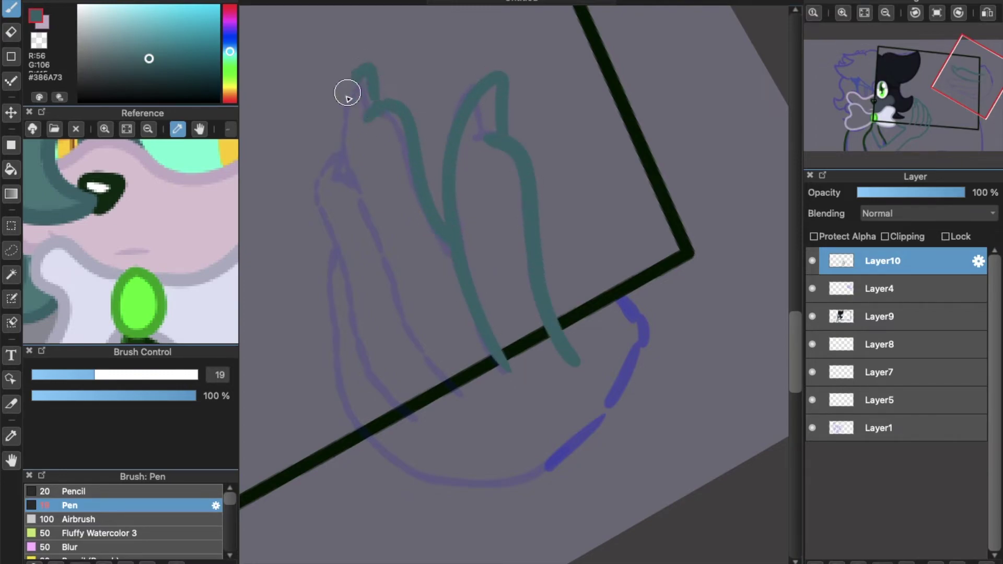
{"action": "mouse_move", "coordinate": [347, 93]}
{"action": "left_mouse_down"}
{"action": "mouse_move", "coordinate": [354, 219]}
{"action": "mouse_move", "coordinate": [460, 400]}
{"action": "left_mouse_up"}
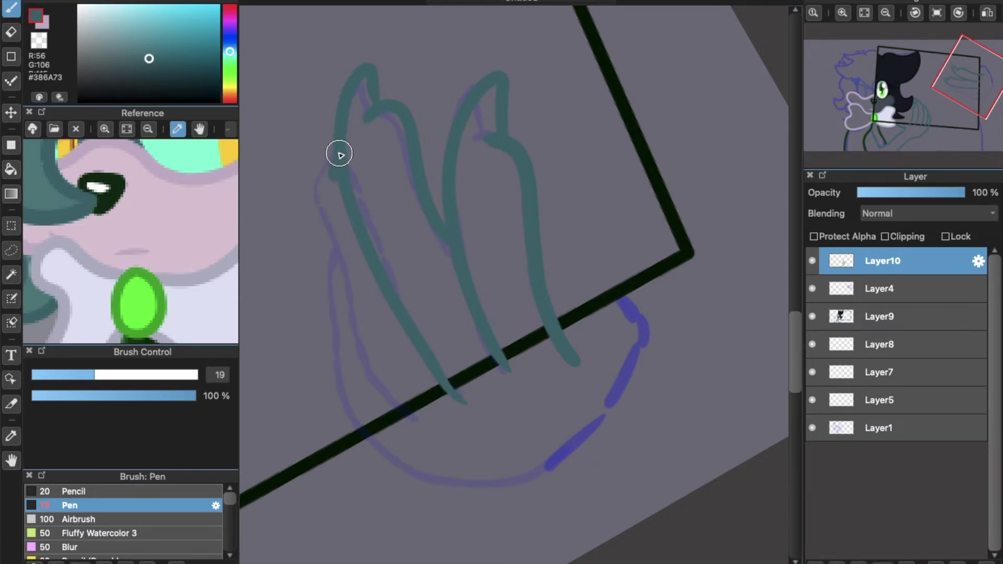
{"action": "mouse_move", "coordinate": [337, 245]}
{"action": "left_mouse_down"}
{"action": "mouse_move", "coordinate": [358, 316]}
{"action": "mouse_move", "coordinate": [413, 409]}
{"action": "left_mouse_up"}
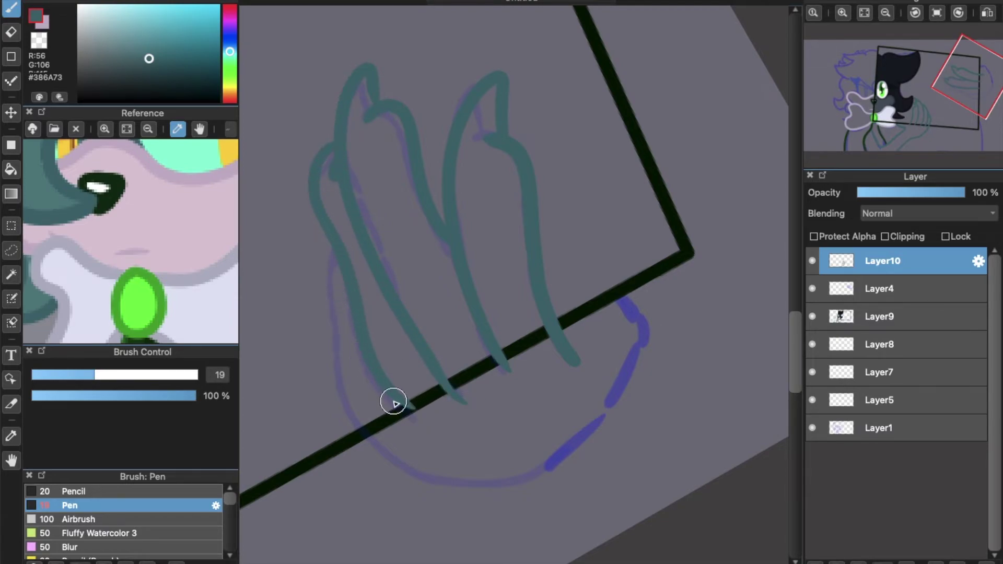
{"action": "key", "text": "ctrl+z"}
{"action": "mouse_move", "coordinate": [341, 250]}
{"action": "left_mouse_down"}
{"action": "mouse_move", "coordinate": [339, 362]}
{"action": "mouse_move", "coordinate": [354, 414]}
{"action": "mouse_move", "coordinate": [400, 462]}
{"action": "mouse_move", "coordinate": [461, 484]}
{"action": "mouse_move", "coordinate": [549, 461]}
{"action": "mouse_move", "coordinate": [634, 371]}
{"action": "left_mouse_up"}
Delete the sketch layer Layer4 and erase the leftover sketch lines around the second hand on Layer1
{"action": "left_click", "coordinate": [888, 344]}
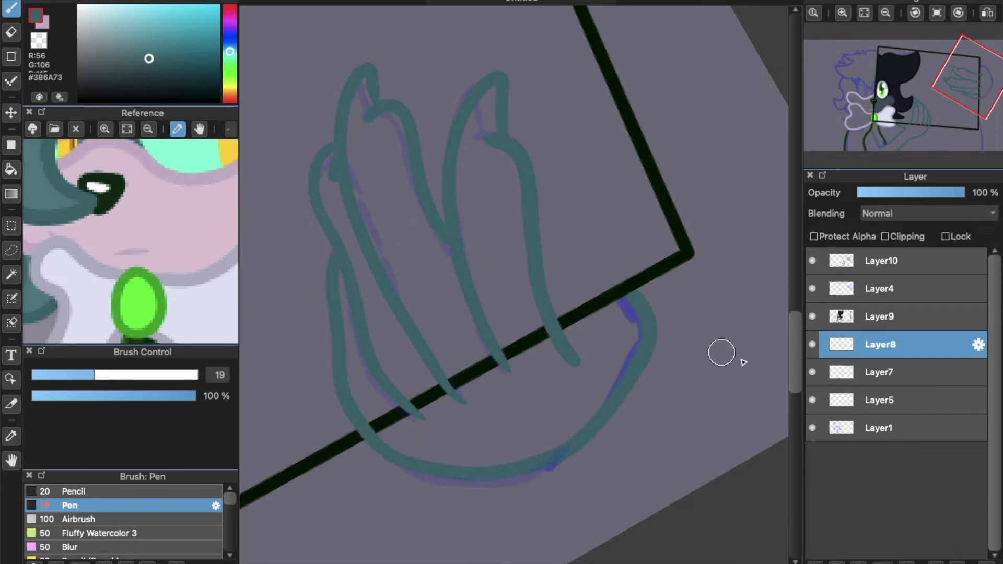
{"action": "left_click", "coordinate": [906, 289]}
{"action": "left_click", "coordinate": [986, 561]}
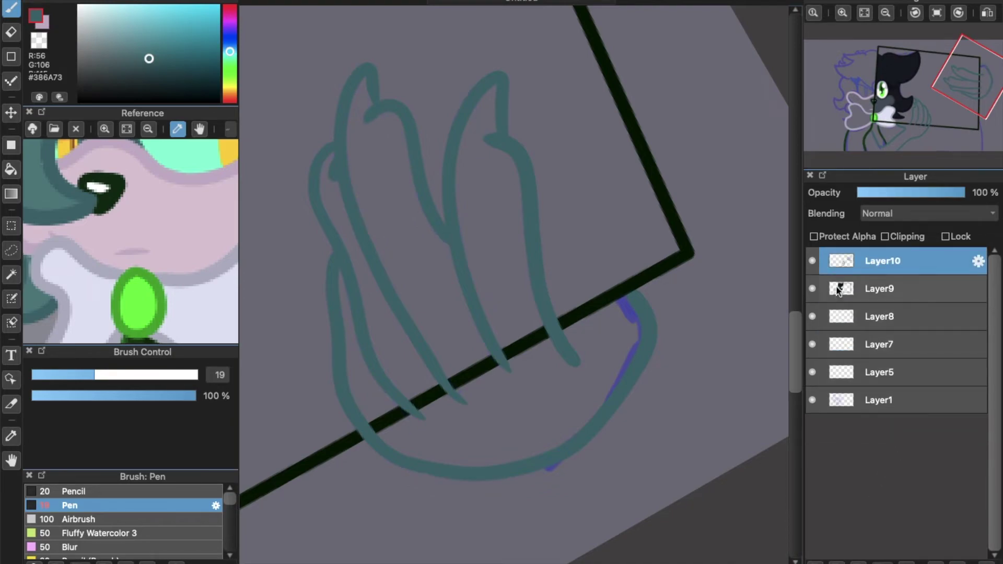
{"action": "left_click", "coordinate": [817, 400]}
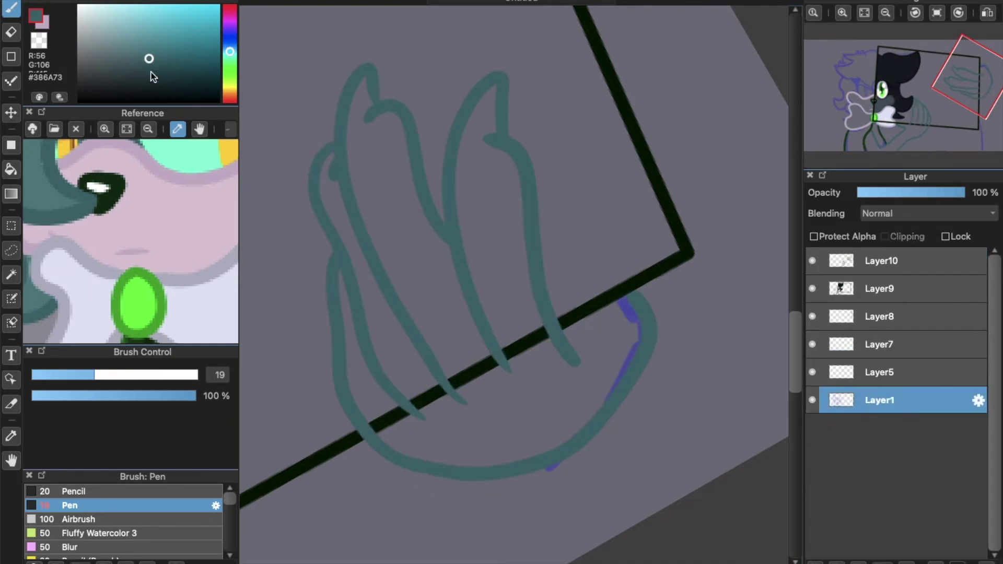
{"action": "key", "text": "e"}
{"action": "key", "text": "super+minus"}
{"action": "key", "text": "super+minus"}
{"action": "key", "text": "super+minus"}
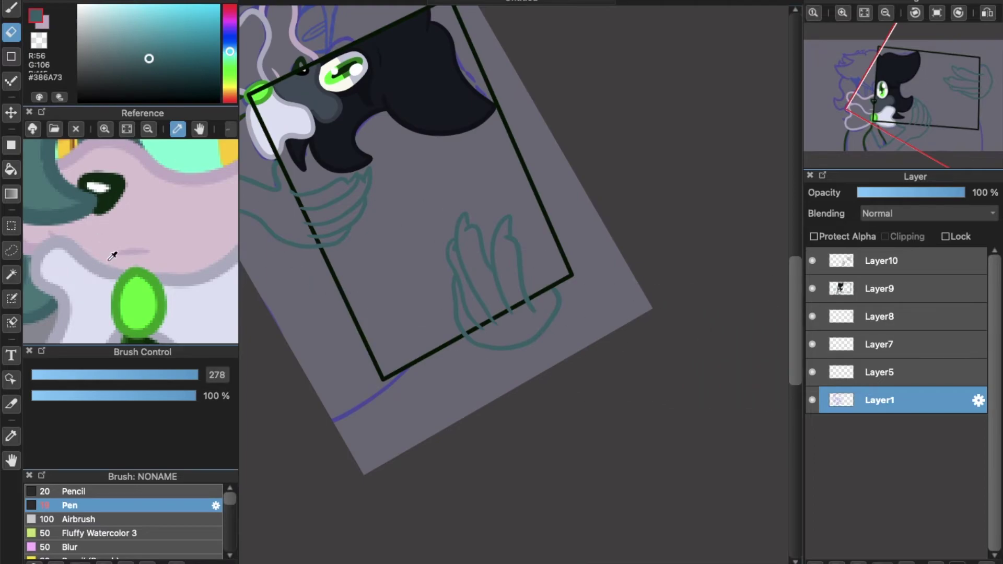
Sample dark green #003C0A from the reference and erase the frame edge crossing the second hand on Layer9 with a size 34 eraser
{"action": "scroll", "coordinate": [190, 253], "scroll_direction": "down", "scroll_amount": 5}
{"action": "left_click", "coordinate": [152, 258]}
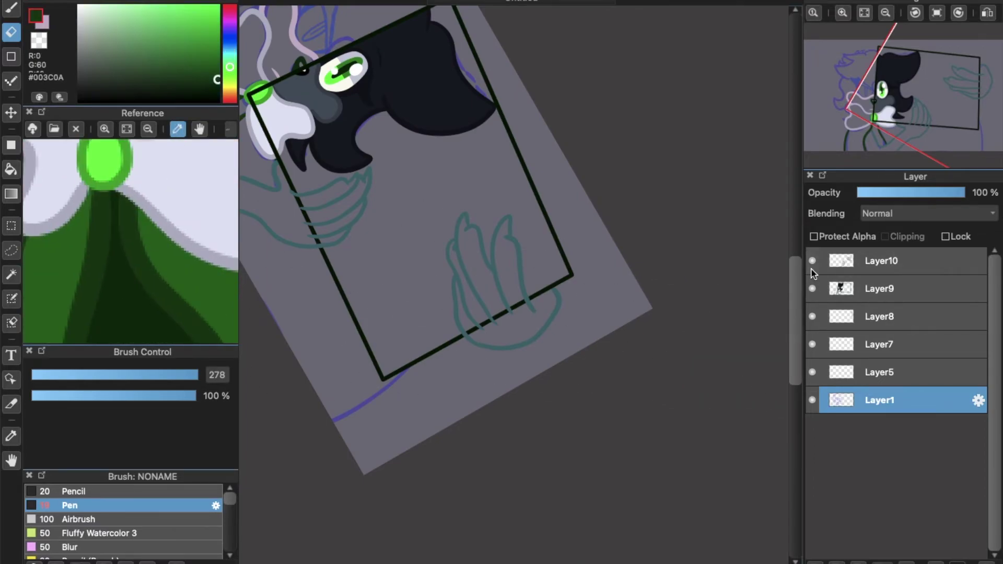
{"action": "left_click", "coordinate": [838, 284]}
{"action": "key", "text": "super+plus"}
{"action": "key", "text": "super+plus"}
{"action": "key", "text": "super+plus"}
{"action": "key", "text": "super+plus"}
{"action": "key", "text": "super+minus"}
{"action": "left_click", "coordinate": [130, 375]}
{"action": "key", "text": "super+plus"}
{"action": "key", "text": "super+plus"}
{"action": "key", "text": "super+minus"}
{"action": "mouse_move", "coordinate": [556, 359]}
{"action": "left_mouse_down"}
{"action": "mouse_move", "coordinate": [554, 379]}
{"action": "mouse_move", "coordinate": [510, 378]}
{"action": "mouse_move", "coordinate": [324, 497]}
{"action": "left_mouse_up"}
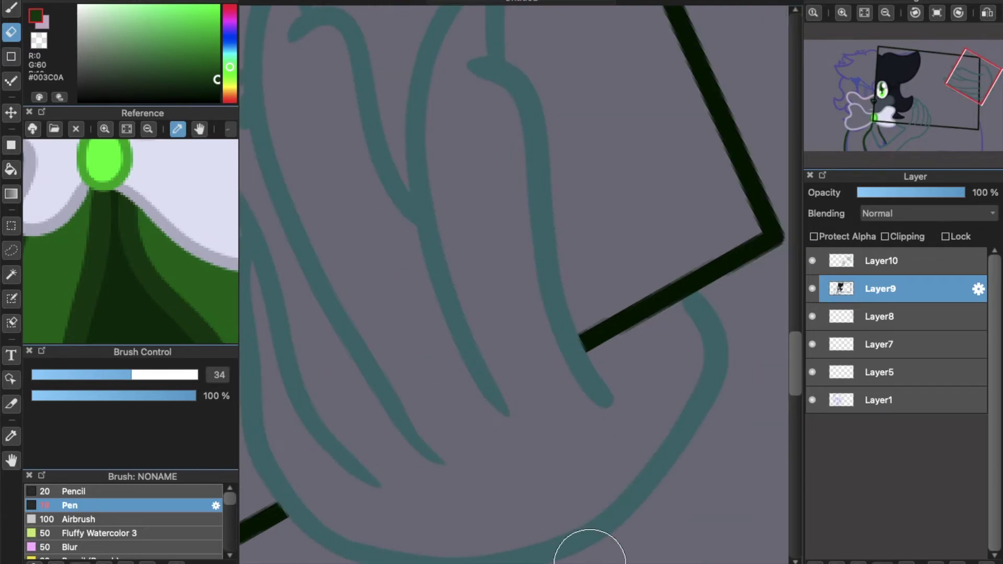
Erase the part of the frame edge that crosses the first hand on Layer9
{"action": "scroll", "coordinate": [522, 551], "scroll_direction": "down", "scroll_amount": 10}
{"action": "left_click_drag", "start_coordinate": [795, 341], "coordinate": [795, 313]}
{"action": "mouse_move", "coordinate": [347, 269]}
{"action": "left_mouse_down"}
{"action": "mouse_move", "coordinate": [379, 285]}
{"action": "mouse_move", "coordinate": [439, 420]}
{"action": "mouse_move", "coordinate": [457, 460]}
{"action": "left_mouse_up"}
{"action": "key", "text": "super+minus"}
{"action": "key", "text": "super+minus"}
{"action": "key", "text": "super+minus"}
{"action": "key", "text": "super+minus"}
Merge Layer10 down into Layer9 and the result into Layer8, toggling visibility to check it
{"action": "left_click", "coordinate": [893, 272]}
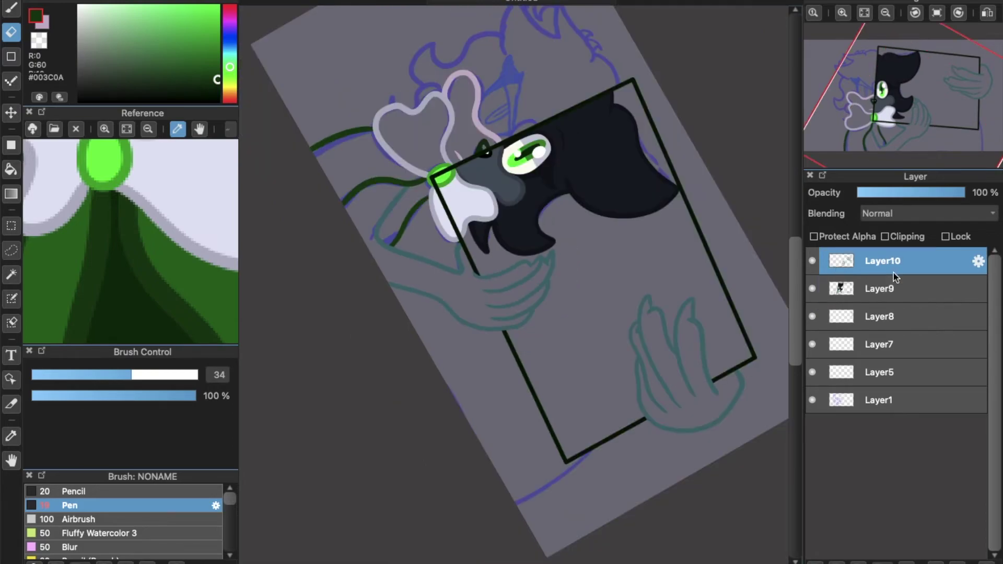
{"action": "left_click", "coordinate": [956, 563]}
{"action": "left_click", "coordinate": [831, 293]}
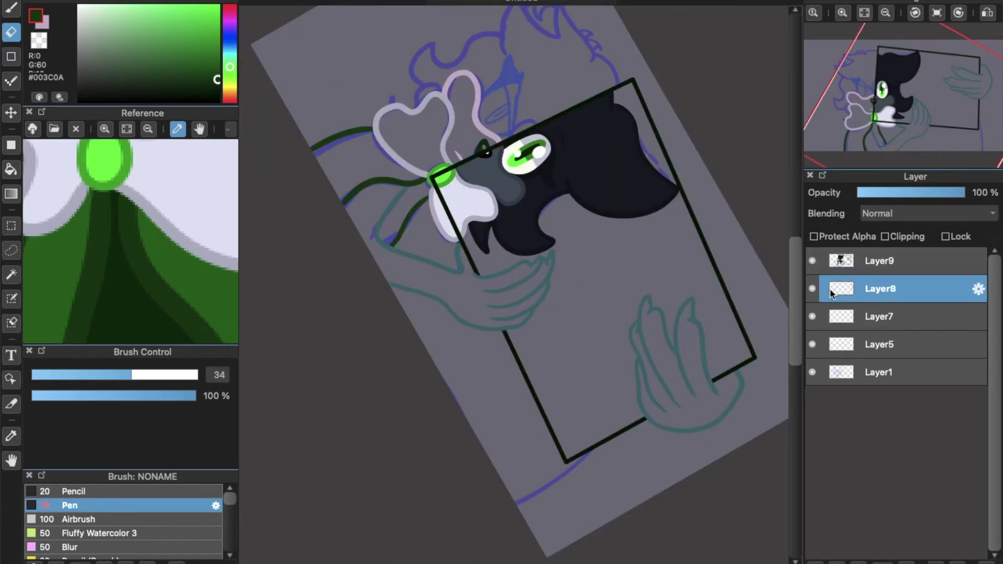
{"action": "left_click", "coordinate": [810, 291]}
{"action": "left_click", "coordinate": [846, 265]}
{"action": "left_click", "coordinate": [949, 562]}
{"action": "left_click", "coordinate": [809, 264]}
{"action": "left_click", "coordinate": [810, 264]}
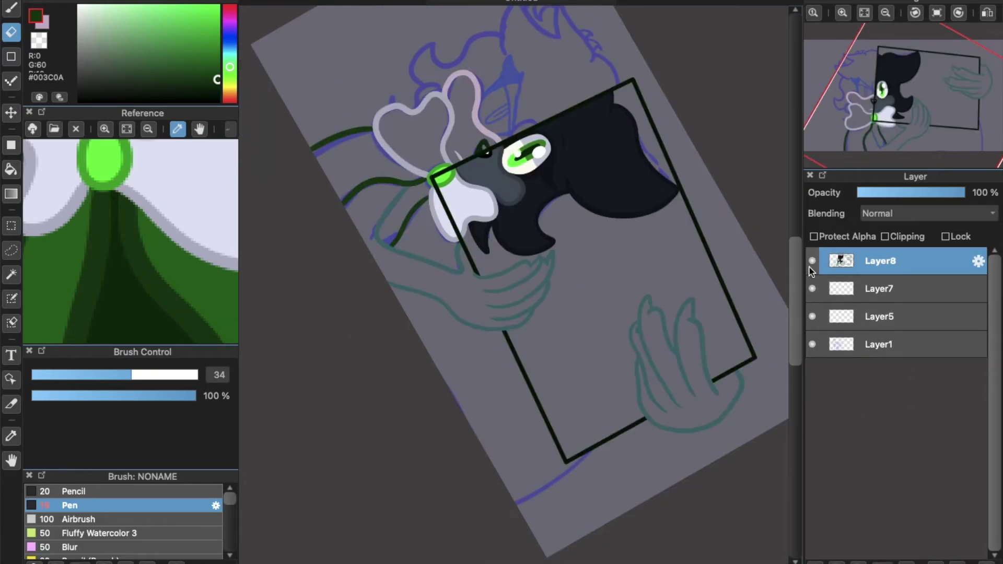
Reset the canvas rotation and add four new layers above Layer7
{"action": "left_click", "coordinate": [839, 299]}
{"action": "left_click", "coordinate": [936, 13]}
{"action": "left_click", "coordinate": [814, 563]}
{"action": "left_click", "coordinate": [814, 562]}
{"action": "left_click", "coordinate": [814, 563]}
{"action": "left_click", "coordinate": [813, 563]}
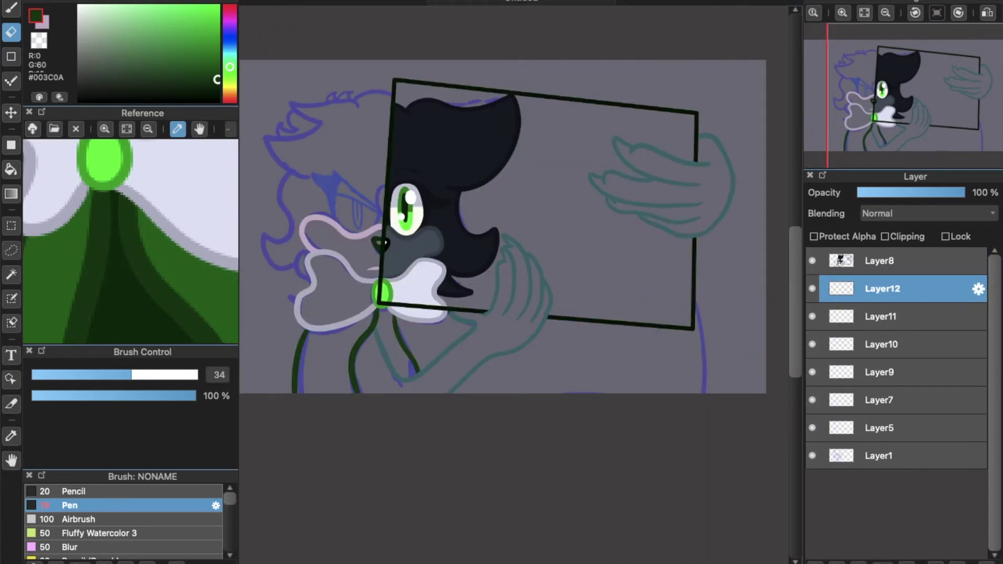
Draw the curved body line below the frame's lower right corner in #003C0A on Layer12, erasing its part inside the frame
{"action": "left_click_drag", "start_coordinate": [577, 562], "coordinate": [529, 560]}
{"action": "scroll", "coordinate": [468, 530], "scroll_direction": "right", "scroll_amount": 5}
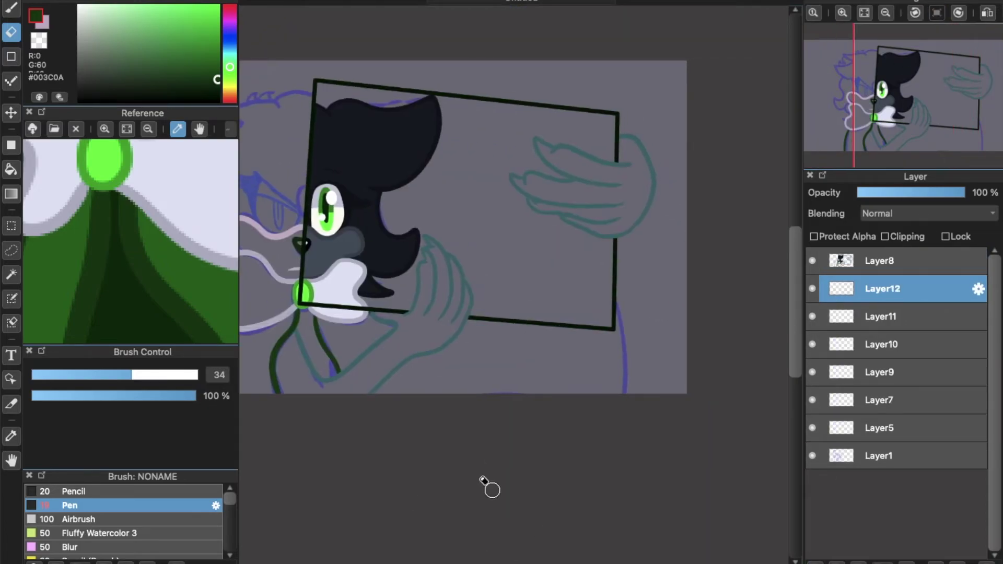
{"action": "left_click", "coordinate": [13, 5]}
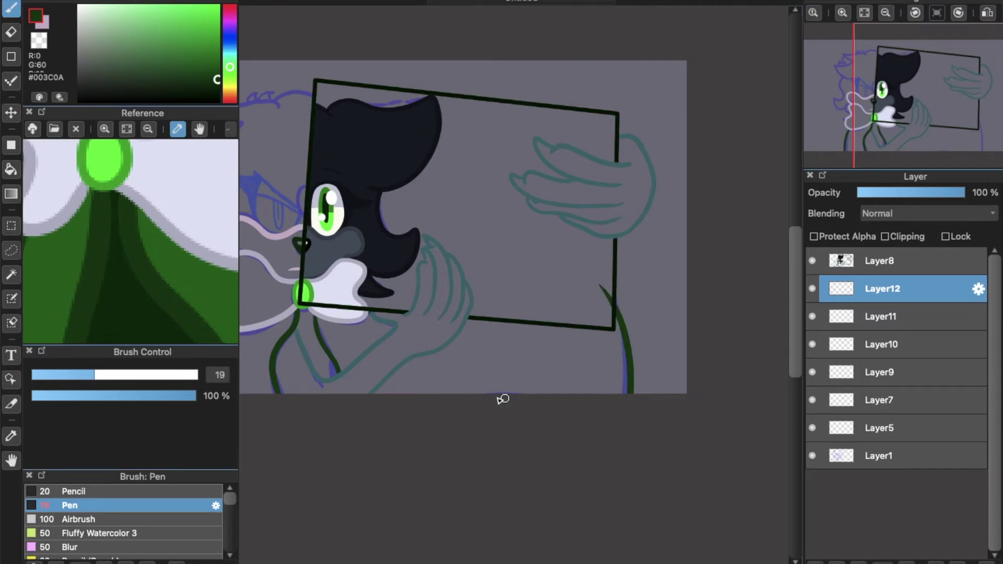
{"action": "left_click", "coordinate": [11, 32]}
{"action": "scroll", "coordinate": [681, 266], "scroll_direction": "up", "scroll_amount": 5}
{"action": "scroll", "coordinate": [692, 269], "scroll_direction": "down", "scroll_amount": 3}
{"action": "left_click_drag", "start_coordinate": [699, 272], "coordinate": [728, 332]}
{"action": "scroll", "coordinate": [580, 556], "scroll_direction": "left", "scroll_amount": 10}
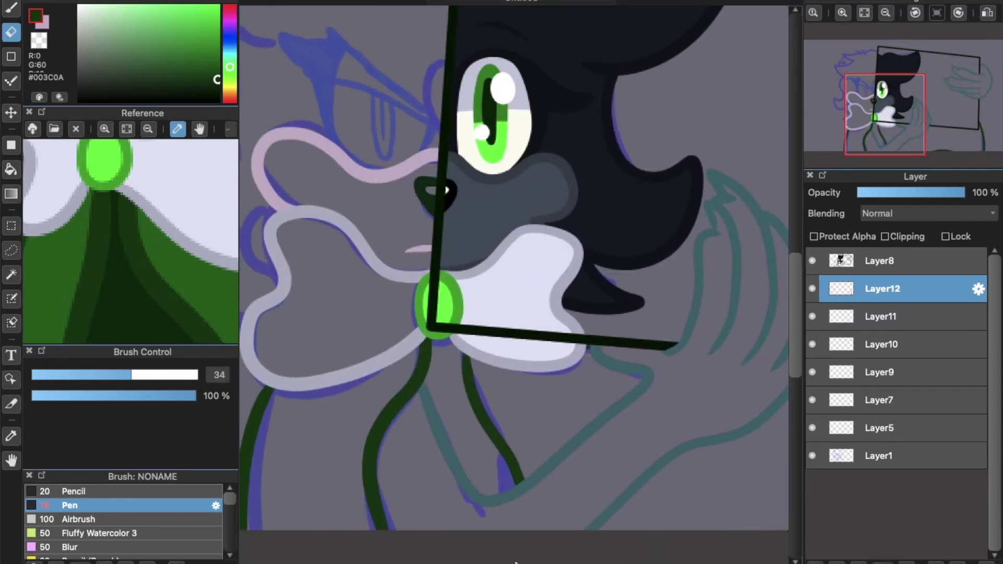
Sample the teal fur outline colour #386A73 from the reference image
{"action": "left_click", "coordinate": [199, 129]}
{"action": "left_click_drag", "start_coordinate": [121, 172], "coordinate": [212, 280]}
{"action": "left_click_drag", "start_coordinate": [170, 149], "coordinate": [209, 208]}
{"action": "left_click", "coordinate": [195, 147]}
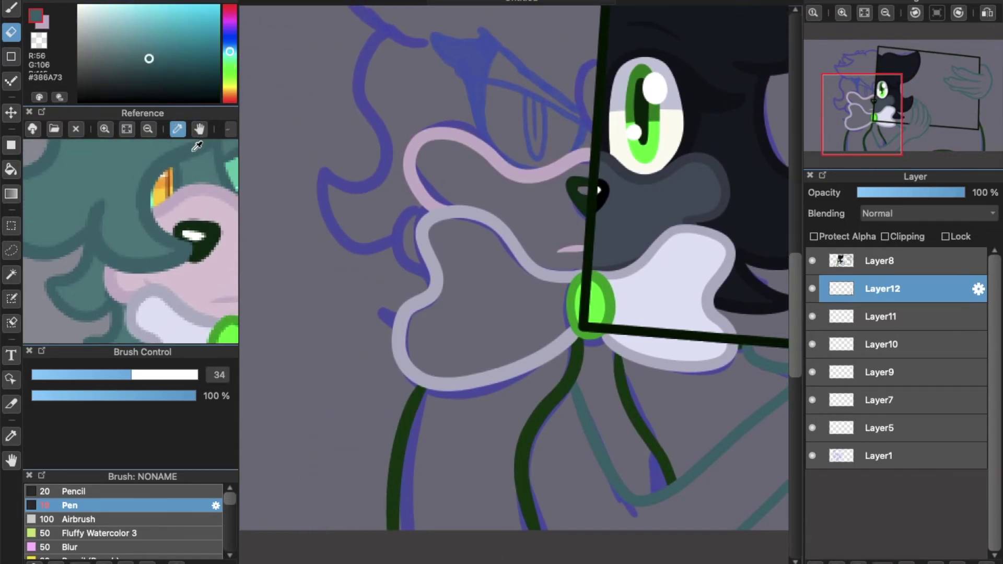
Merge Layer8 down into Layer12 and make Layer11 the active layer for painting
{"action": "left_click", "coordinate": [9, 8]}
{"action": "left_click", "coordinate": [811, 288]}
{"action": "left_click", "coordinate": [867, 262]}
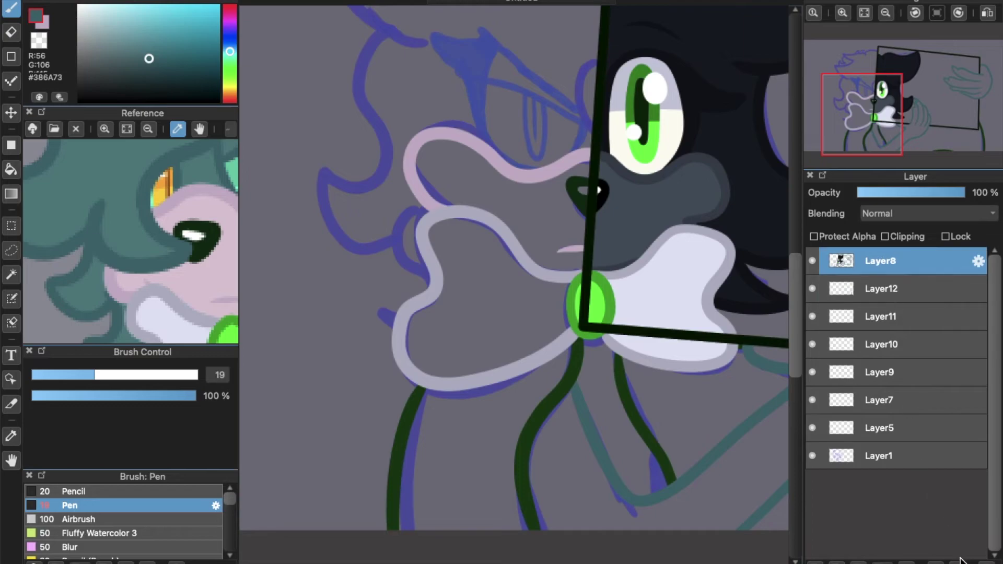
{"action": "left_click", "coordinate": [958, 561]}
{"action": "left_click", "coordinate": [864, 286]}
Ink the angry brow, solid lash shape and eye outline outside the frame in #386A73 on Layer11
{"action": "scroll", "coordinate": [585, 89], "scroll_direction": "up", "scroll_amount": 3}
{"action": "left_click_drag", "start_coordinate": [586, 88], "coordinate": [665, 267]}
{"action": "left_click_drag", "start_coordinate": [690, 208], "coordinate": [679, 358]}
{"action": "mouse_move", "coordinate": [661, 313]}
{"action": "left_mouse_down"}
{"action": "mouse_move", "coordinate": [622, 406]}
{"action": "mouse_move", "coordinate": [462, 150]}
{"action": "mouse_move", "coordinate": [481, 177]}
{"action": "left_mouse_up"}
{"action": "key", "text": "super+z"}
{"action": "left_click_drag", "start_coordinate": [655, 307], "coordinate": [452, 131]}
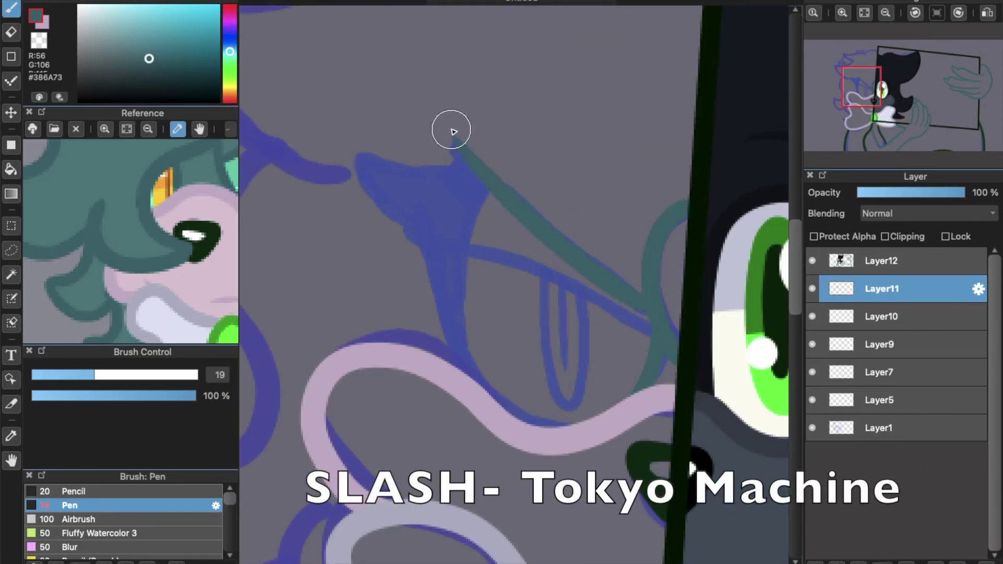
{"action": "mouse_move", "coordinate": [455, 257]}
{"action": "left_mouse_down"}
{"action": "mouse_move", "coordinate": [544, 276]}
{"action": "mouse_move", "coordinate": [673, 349]}
{"action": "left_mouse_up"}
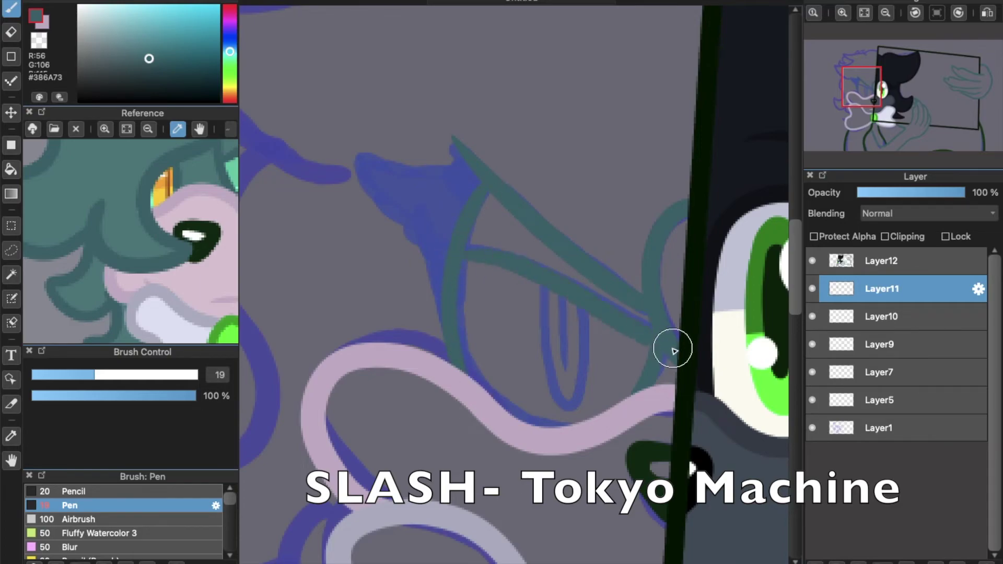
{"action": "mouse_move", "coordinate": [365, 159]}
{"action": "left_mouse_down"}
{"action": "mouse_move", "coordinate": [420, 242]}
{"action": "mouse_move", "coordinate": [461, 248]}
{"action": "mouse_move", "coordinate": [458, 371]}
{"action": "left_mouse_up"}
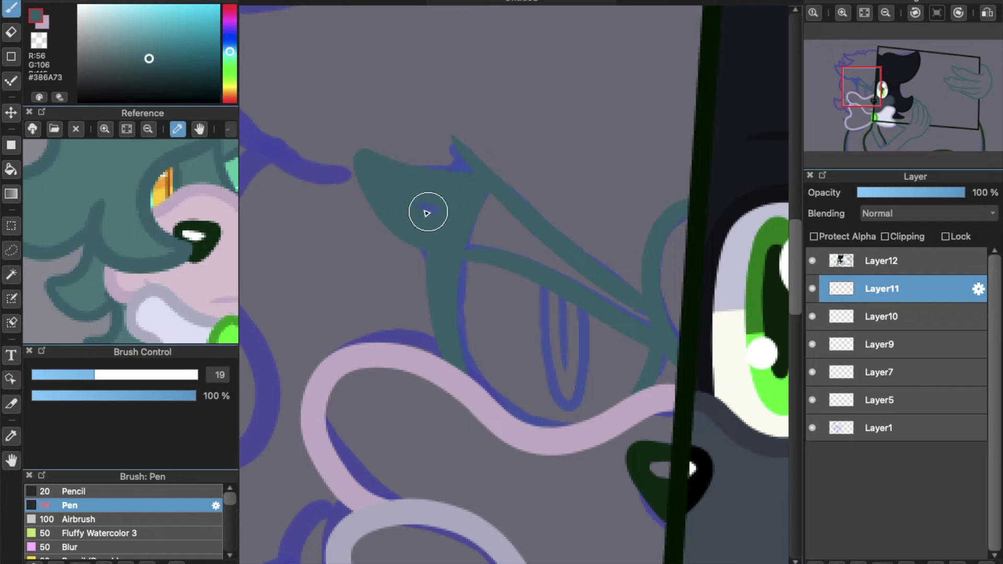
{"action": "left_click_drag", "start_coordinate": [434, 213], "coordinate": [436, 210]}
Lower the sketch layer Layer1's opacity to 48 % and return to Layer11
{"action": "left_click", "coordinate": [922, 428]}
{"action": "left_click", "coordinate": [908, 195]}
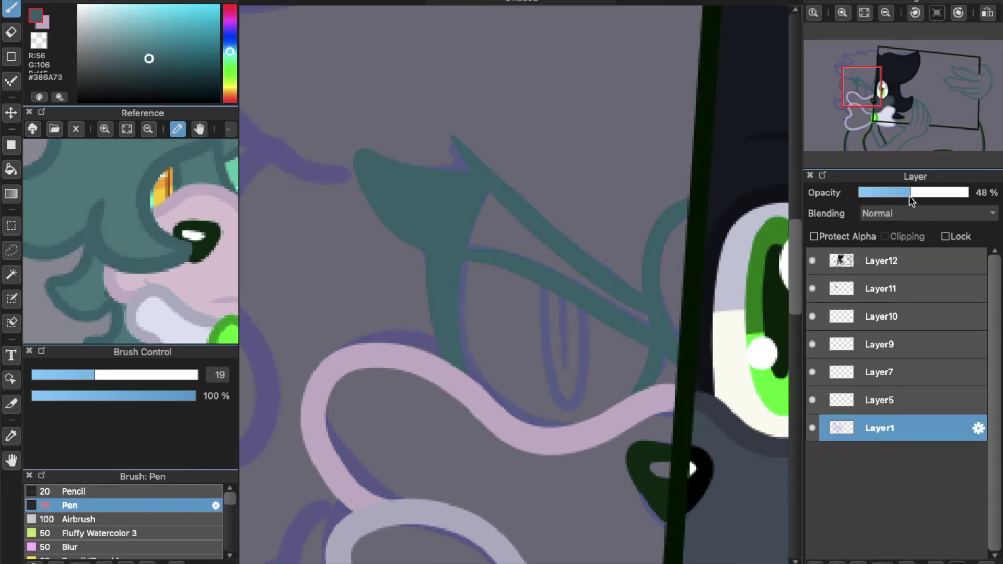
{"action": "left_click", "coordinate": [881, 301]}
Ink the upper hair outline outside the frame and its small tufts in #386A73 on Layer11
{"action": "scroll", "coordinate": [546, 101], "scroll_direction": "down", "scroll_amount": 2}
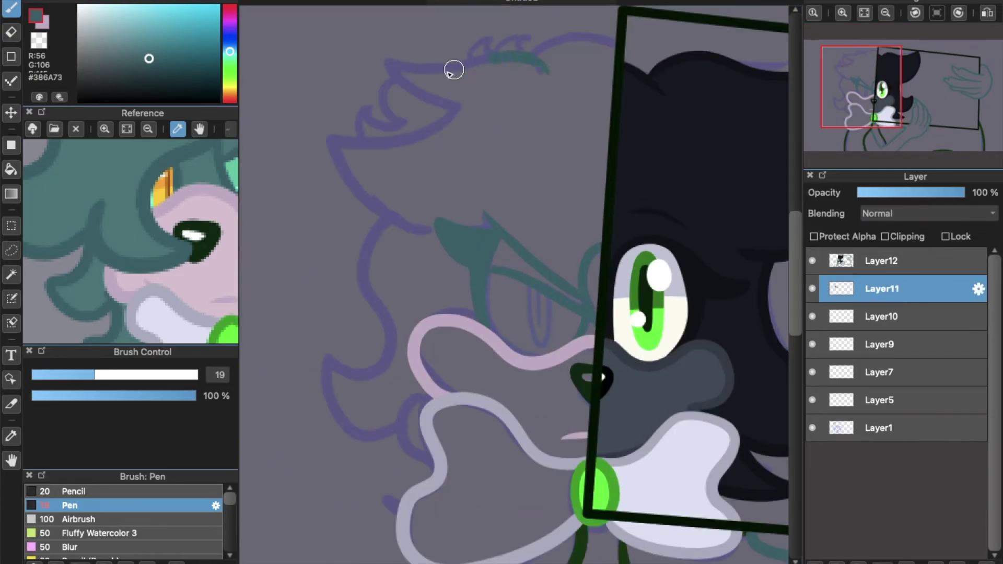
{"action": "mouse_move", "coordinate": [454, 69]}
{"action": "left_mouse_down"}
{"action": "mouse_move", "coordinate": [387, 54]}
{"action": "mouse_move", "coordinate": [433, 114]}
{"action": "left_mouse_up"}
{"action": "mouse_move", "coordinate": [327, 155]}
{"action": "left_mouse_down"}
{"action": "mouse_move", "coordinate": [349, 201]}
{"action": "mouse_move", "coordinate": [424, 231]}
{"action": "left_mouse_up"}
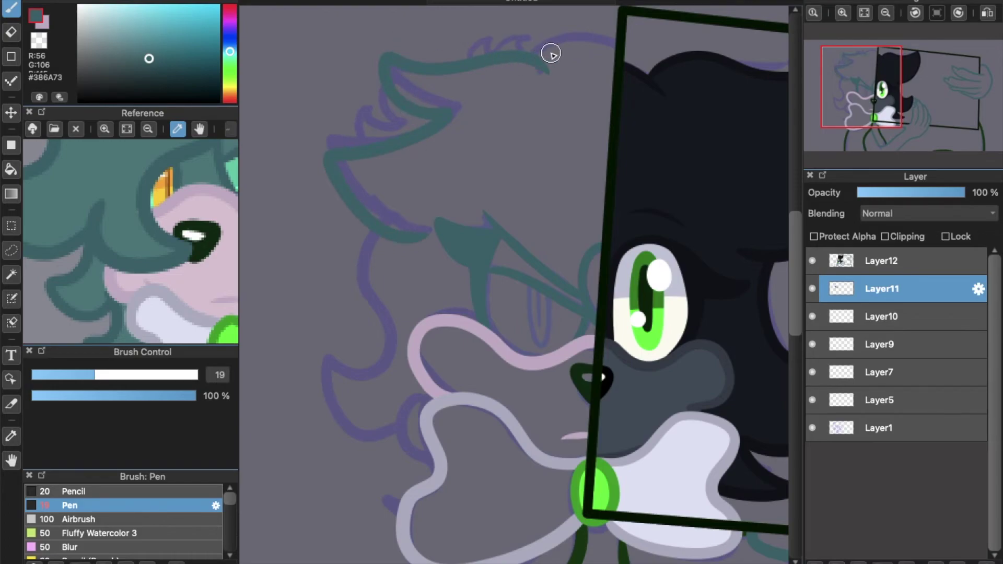
{"action": "scroll", "coordinate": [762, 239], "scroll_direction": "up", "scroll_amount": 4}
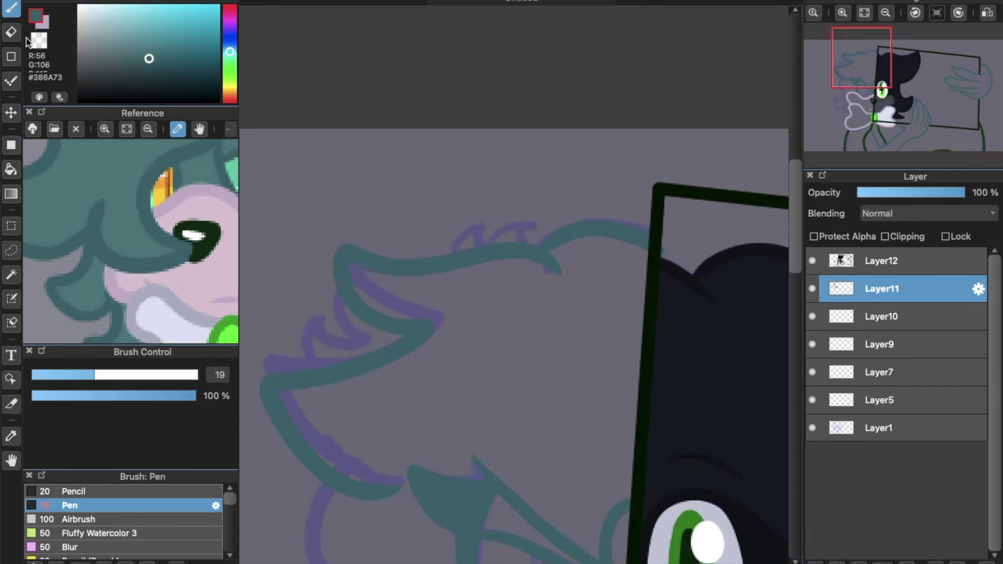
{"action": "key", "text": "e"}
{"action": "key", "text": "b"}
{"action": "scroll", "coordinate": [456, 172], "scroll_direction": "up", "scroll_amount": 3}
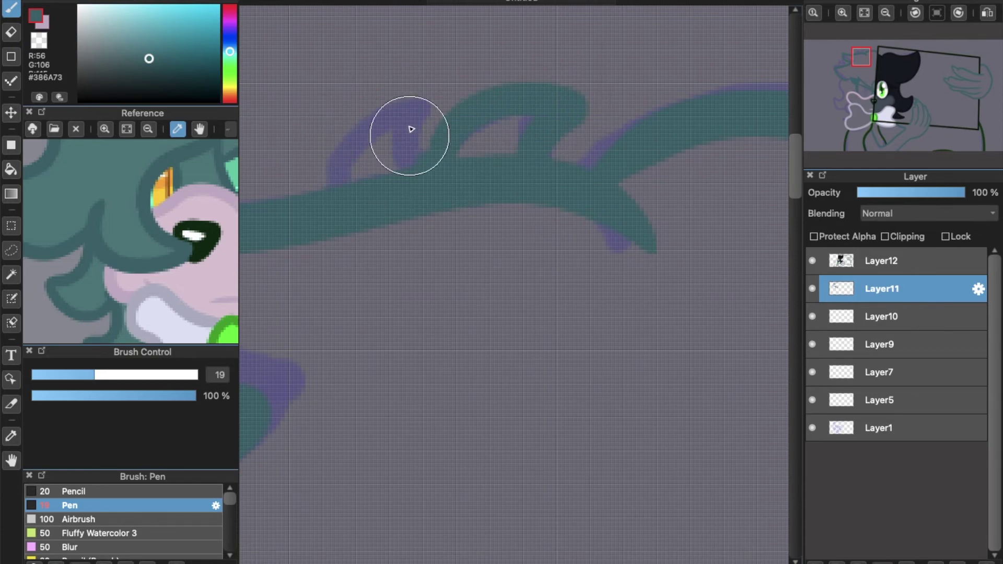
{"action": "scroll", "coordinate": [435, 313], "scroll_direction": "down", "scroll_amount": 3}
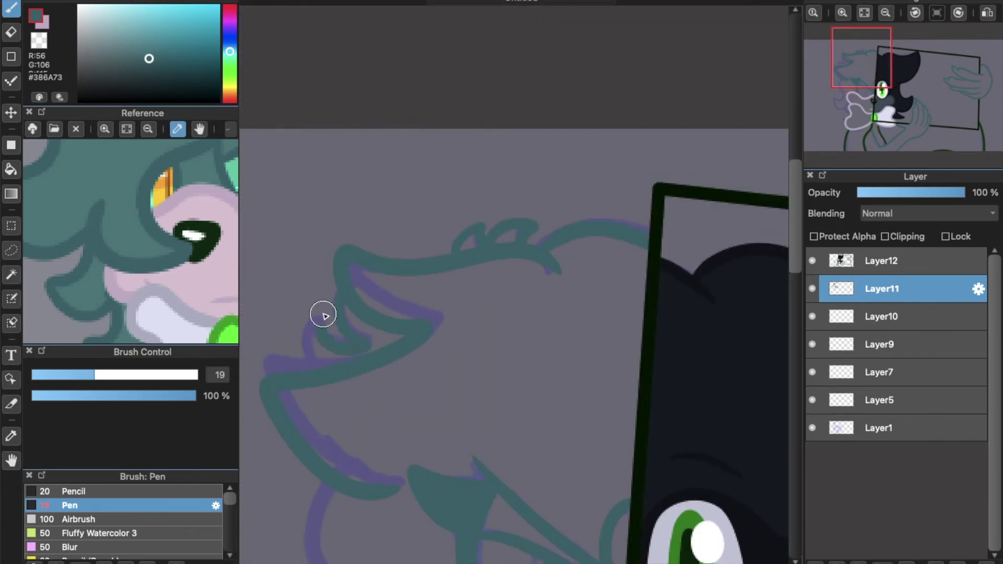
Ink the side hair locks and cheek fur down to behind the bow in #386A73
{"action": "scroll", "coordinate": [799, 239], "scroll_direction": "down", "scroll_amount": 5}
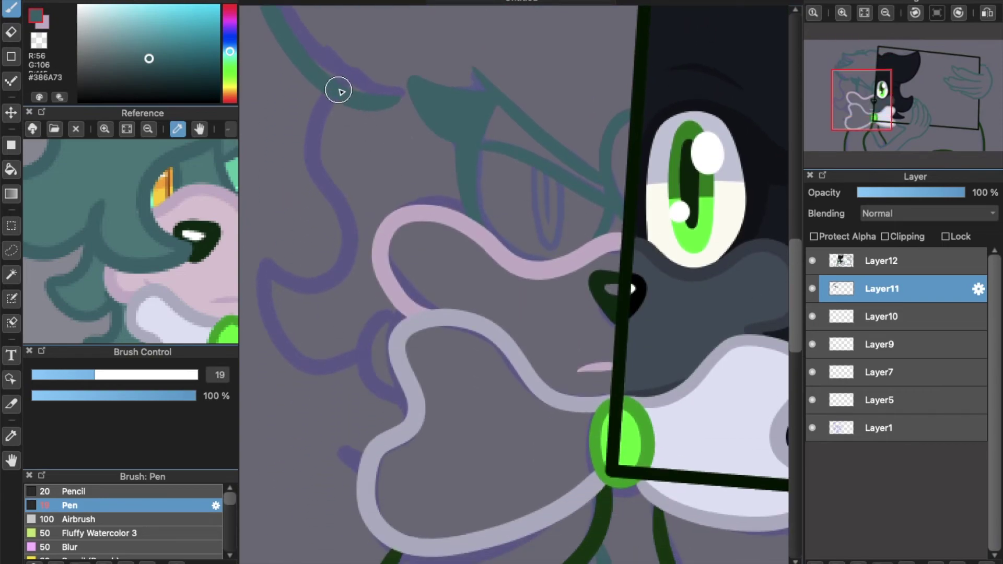
{"action": "mouse_move", "coordinate": [350, 247]}
{"action": "left_mouse_down"}
{"action": "mouse_move", "coordinate": [281, 355]}
{"action": "mouse_move", "coordinate": [394, 322]}
{"action": "left_mouse_up"}
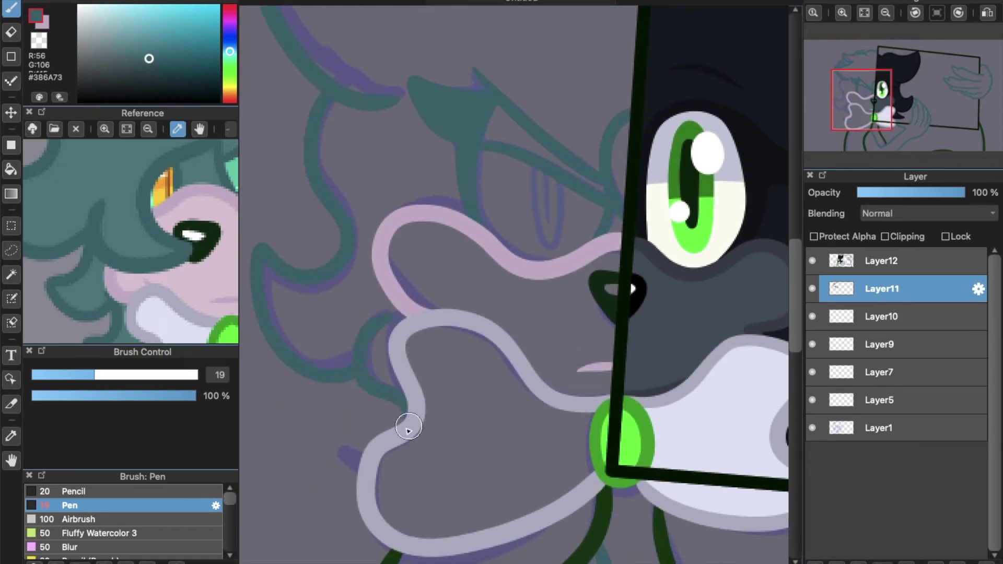
{"action": "scroll", "coordinate": [754, 291], "scroll_direction": "down", "scroll_amount": 4}
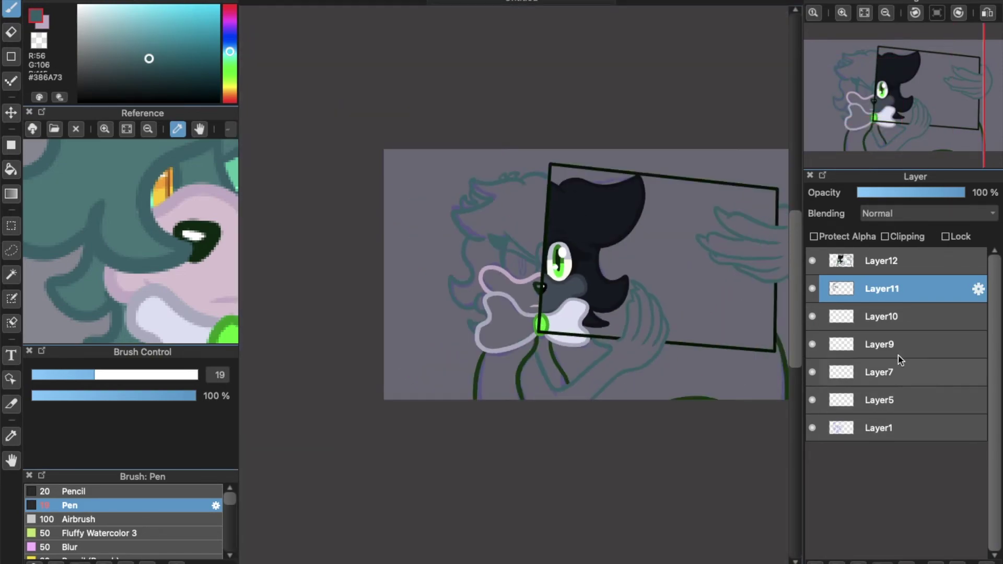
Merge Layer12 down into Layer11, toggle its visibility to check it, and select Layer10
{"action": "left_click", "coordinate": [906, 262]}
{"action": "left_click", "coordinate": [960, 563]}
{"action": "left_click", "coordinate": [812, 260]}
{"action": "left_click", "coordinate": [812, 261]}
{"action": "left_click", "coordinate": [888, 289]}
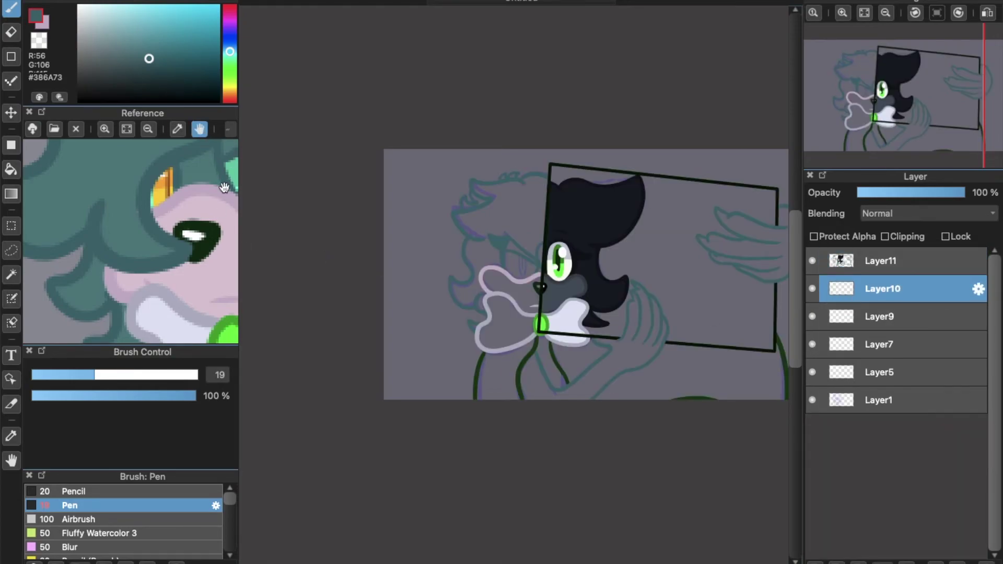
Sample the yellow and orange iris colours from the eye in the reference image
{"action": "left_click_drag", "start_coordinate": [224, 187], "coordinate": [49, 279]}
{"action": "left_click", "coordinate": [177, 129]}
{"action": "left_click", "coordinate": [145, 287]}
{"action": "left_click", "coordinate": [37, 20]}
{"action": "left_click", "coordinate": [164, 222]}
{"action": "left_click", "coordinate": [168, 216]}
Paint the narrow yellow iris of the eye outside the frame on Layer10
{"action": "scroll", "coordinate": [564, 186], "scroll_direction": "up", "scroll_amount": 5}
{"action": "mouse_move", "coordinate": [552, 51]}
{"action": "left_mouse_down"}
{"action": "mouse_move", "coordinate": [573, 194]}
{"action": "mouse_move", "coordinate": [607, 94]}
{"action": "mouse_move", "coordinate": [552, 91]}
{"action": "mouse_move", "coordinate": [593, 197]}
{"action": "mouse_move", "coordinate": [608, 54]}
{"action": "mouse_move", "coordinate": [600, 68]}
{"action": "mouse_move", "coordinate": [560, 59]}
{"action": "mouse_move", "coordinate": [590, 82]}
{"action": "mouse_move", "coordinate": [585, 177]}
{"action": "mouse_move", "coordinate": [568, 75]}
{"action": "left_mouse_up"}
{"action": "key", "text": "ctrl+z"}
{"action": "left_click", "coordinate": [11, 32]}
{"action": "left_click", "coordinate": [44, 25]}
{"action": "left_click", "coordinate": [43, 24]}
{"action": "left_click", "coordinate": [13, 10]}
Add a new layer above Layer10 and sample the brown pupil colour #A05A00 from the reference
{"action": "left_click", "coordinate": [815, 293]}
{"action": "left_click", "coordinate": [815, 561]}
{"action": "left_click", "coordinate": [199, 129]}
{"action": "left_click_drag", "start_coordinate": [155, 238], "coordinate": [217, 261]}
{"action": "left_click_drag", "start_coordinate": [34, 268], "coordinate": [210, 263]}
{"action": "left_click_drag", "start_coordinate": [121, 268], "coordinate": [204, 255]}
{"action": "left_click_drag", "start_coordinate": [40, 308], "coordinate": [42, 257]}
{"action": "left_click", "coordinate": [177, 130]}
{"action": "left_click", "coordinate": [121, 222]}
Draw the thin slit pupil inside the yellow iris in #A05A00 on Layer12
{"action": "left_click", "coordinate": [200, 129]}
{"action": "left_click_drag", "start_coordinate": [203, 258], "coordinate": [41, 244]}
{"action": "mouse_move", "coordinate": [209, 251]}
{"action": "left_mouse_down"}
{"action": "mouse_move", "coordinate": [121, 239]}
{"action": "mouse_move", "coordinate": [62, 261]}
{"action": "left_mouse_up"}
{"action": "left_click_drag", "start_coordinate": [578, 56], "coordinate": [583, 151]}
Protect Layer10's alpha and shade the upper part of the iris in orange #FFAC00
{"action": "left_click", "coordinate": [812, 317]}
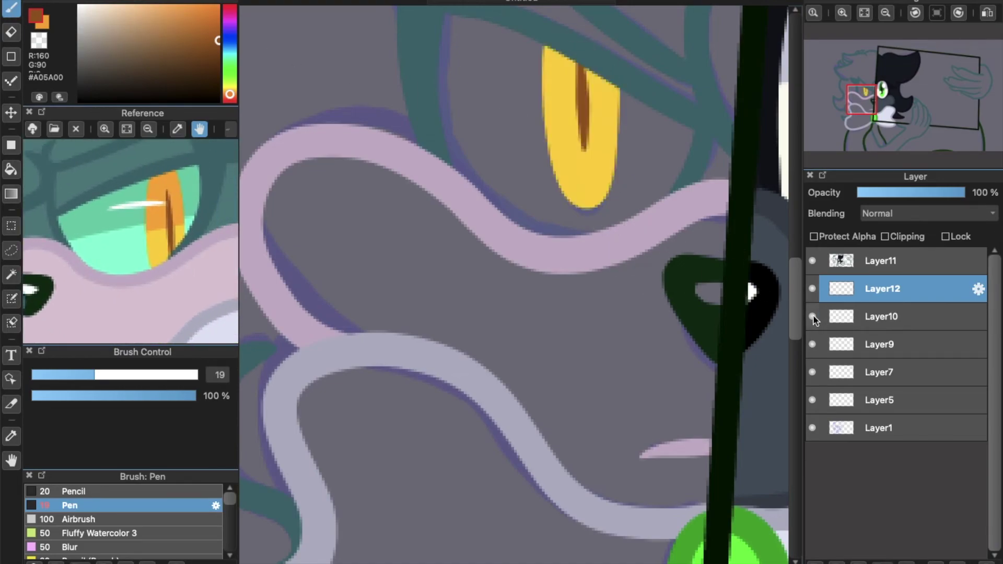
{"action": "left_click", "coordinate": [852, 321]}
{"action": "key", "text": "x"}
{"action": "left_click_drag", "start_coordinate": [652, 117], "coordinate": [482, 30]}
{"action": "scroll", "coordinate": [721, 152], "scroll_direction": "down", "scroll_amount": 5}
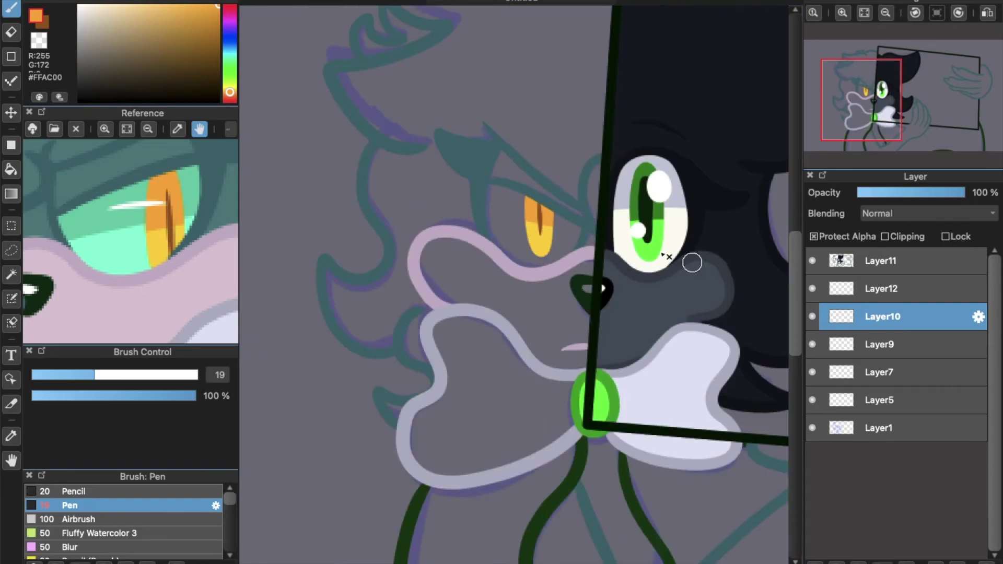
Merge Layer12 down into Layer10 and leave alpha protection off
{"action": "left_click", "coordinate": [863, 294]}
{"action": "left_click", "coordinate": [955, 562]}
{"action": "left_click", "coordinate": [855, 235]}
Draw a tapered highlight across the eye and a small one on the iris in #FFFFFF on Layer10
{"action": "scroll", "coordinate": [783, 248], "scroll_direction": "up", "scroll_amount": 4}
{"action": "left_click_drag", "start_coordinate": [489, 203], "coordinate": [579, 230]}
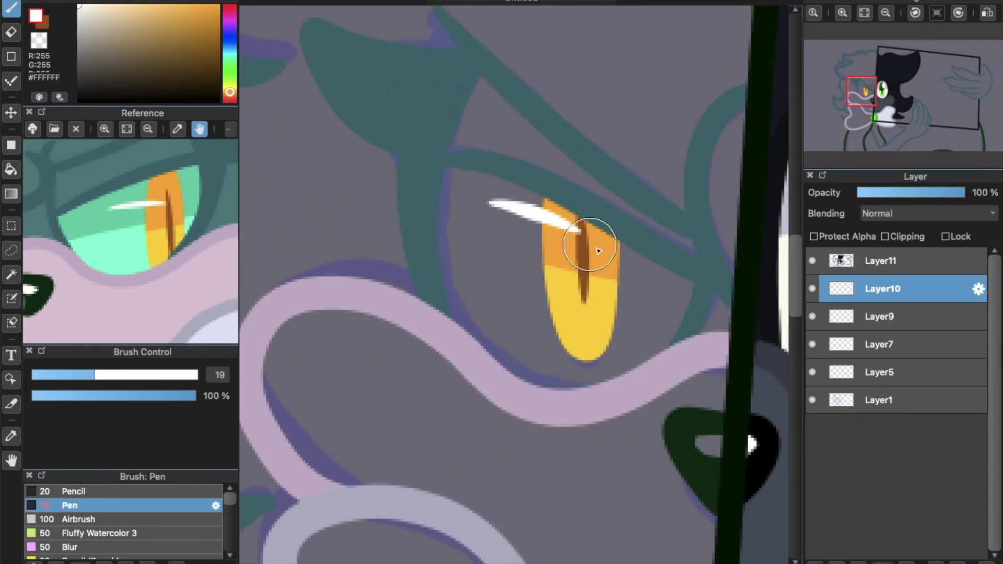
{"action": "scroll", "coordinate": [778, 315], "scroll_direction": "down", "scroll_amount": 5}
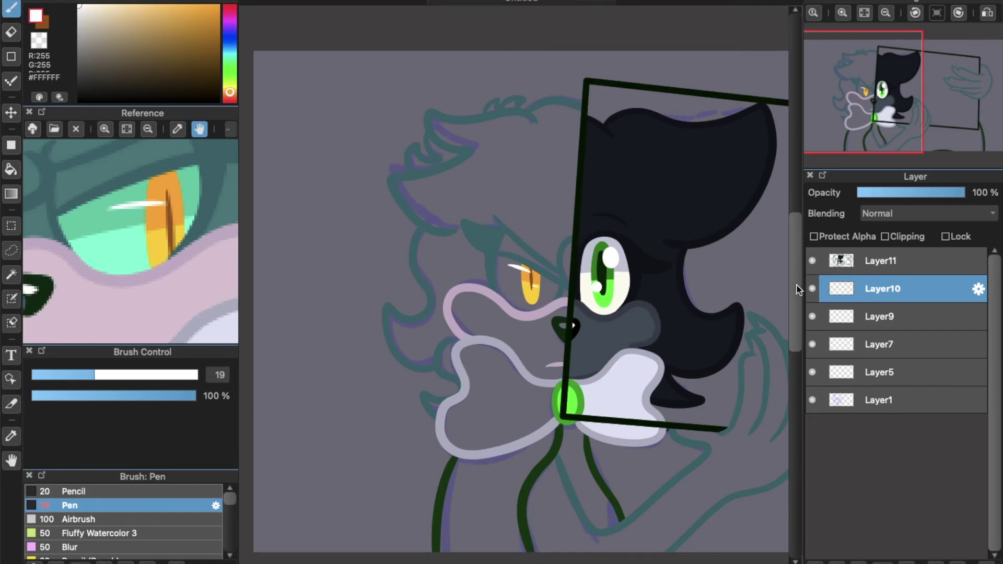
{"action": "scroll", "coordinate": [625, 263], "scroll_direction": "up", "scroll_amount": 5}
{"action": "mouse_move", "coordinate": [522, 208]}
{"action": "left_mouse_down"}
{"action": "mouse_move", "coordinate": [571, 230]}
{"action": "mouse_move", "coordinate": [519, 208]}
{"action": "mouse_move", "coordinate": [588, 239]}
{"action": "left_mouse_up"}
{"action": "key", "text": "super+z"}
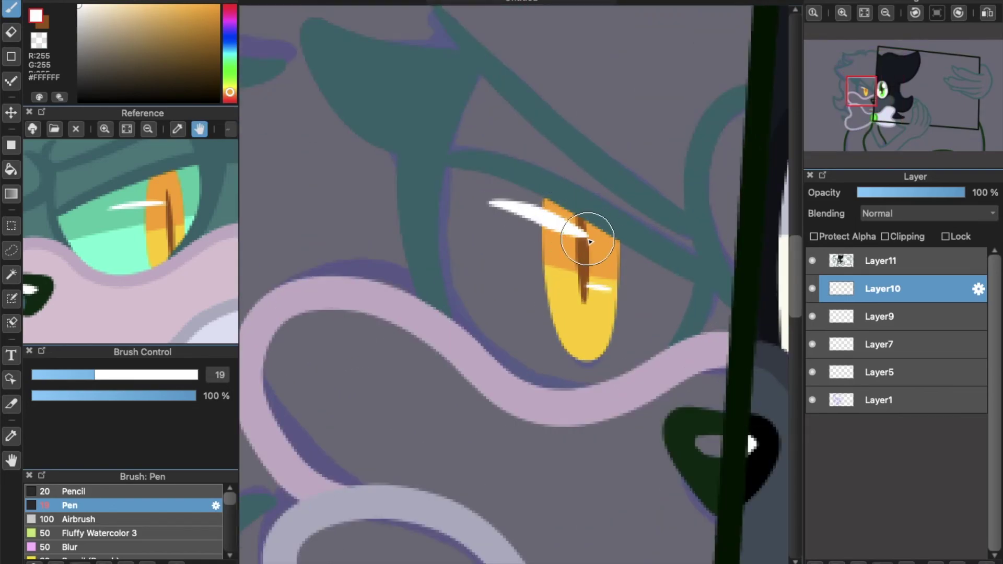
Merge Layer11 down into Layer10
{"action": "scroll", "coordinate": [649, 280], "scroll_direction": "down", "scroll_amount": 5}
{"action": "left_click", "coordinate": [868, 268]}
{"action": "left_click", "coordinate": [956, 562]}
Paint the nose highlight outside the frame white on Layer10
{"action": "scroll", "coordinate": [659, 220], "scroll_direction": "down", "scroll_amount": 2}
{"action": "left_click", "coordinate": [581, 1]}
{"action": "left_click", "coordinate": [581, 3]}
{"action": "scroll", "coordinate": [618, 331], "scroll_direction": "up", "scroll_amount": 7}
{"action": "mouse_move", "coordinate": [656, 409]}
{"action": "left_mouse_down"}
{"action": "mouse_move", "coordinate": [681, 413]}
{"action": "mouse_move", "coordinate": [657, 407]}
{"action": "left_mouse_up"}
{"action": "key", "text": "super+z"}
Erase the whole sketch on Layer1 with the eraser at size 750
{"action": "left_click", "coordinate": [846, 290]}
{"action": "key", "text": "super+minus"}
{"action": "key", "text": "super+minus"}
{"action": "key", "text": "super+minus"}
{"action": "key", "text": "super+minus"}
{"action": "left_click", "coordinate": [888, 372]}
{"action": "left_click", "coordinate": [11, 32]}
{"action": "left_click_drag", "start_coordinate": [133, 375], "coordinate": [198, 380]}
{"action": "scroll", "coordinate": [743, 257], "scroll_direction": "down", "scroll_amount": 3}
{"action": "left_click_drag", "start_coordinate": [717, 203], "coordinate": [388, 194]}
Set Layer1's opacity back to 100 %
{"action": "left_click", "coordinate": [967, 210]}
{"action": "left_click", "coordinate": [966, 201]}
{"action": "left_click", "coordinate": [966, 193]}
Add five new layers above Layer9
{"action": "left_click", "coordinate": [825, 281]}
{"action": "left_click", "coordinate": [816, 561]}
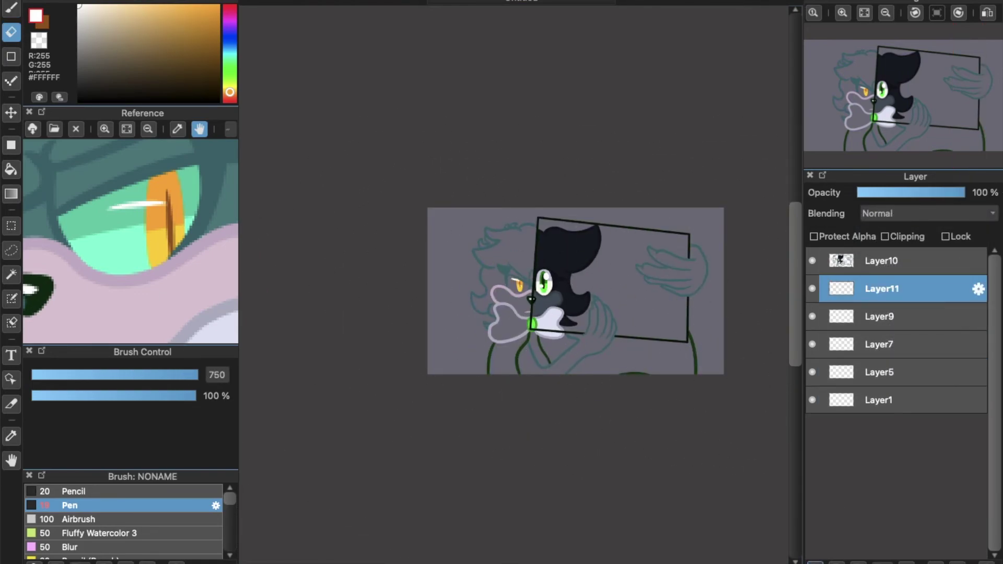
{"action": "left_click", "coordinate": [816, 562]}
{"action": "left_click", "coordinate": [816, 562]}
{"action": "left_click", "coordinate": [816, 561]}
{"action": "left_click", "coordinate": [816, 561]}
Sample the teal fur colour and the muzzle pink #DEC5D5 from the reference into the two colour slots
{"action": "left_click_drag", "start_coordinate": [113, 184], "coordinate": [129, 222]}
{"action": "left_click", "coordinate": [178, 129]}
{"action": "left_click", "coordinate": [124, 157]}
{"action": "left_click", "coordinate": [41, 20]}
{"action": "left_click", "coordinate": [215, 320]}
Fill the muzzle outside the frame with #DEC5D5 on Layer15
{"action": "left_click", "coordinate": [15, 10]}
{"action": "scroll", "coordinate": [524, 234], "scroll_direction": "up", "scroll_amount": 5}
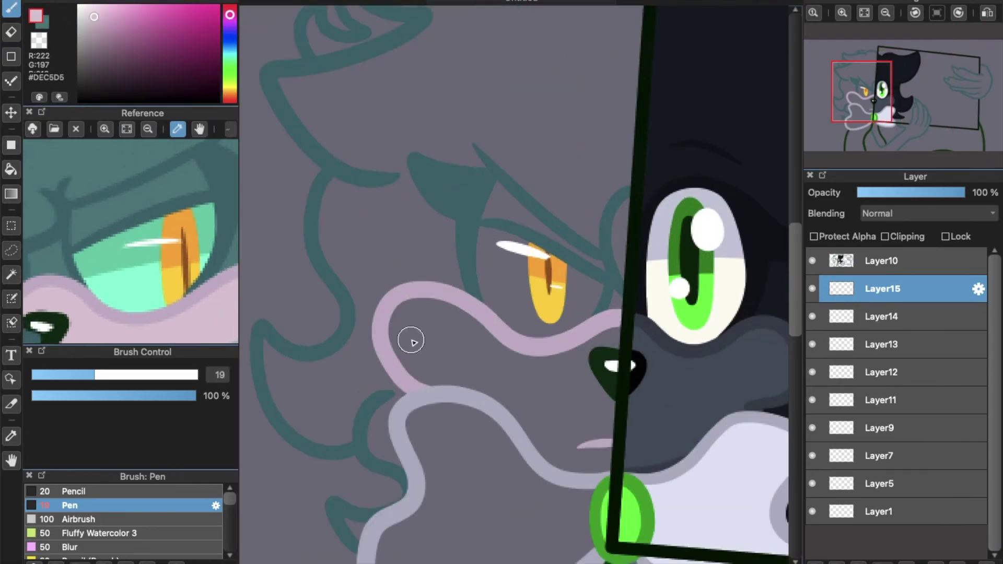
{"action": "key", "text": "g"}
{"action": "left_click", "coordinate": [470, 425]}
{"action": "scroll", "coordinate": [472, 427], "scroll_direction": "down", "scroll_amount": 3}
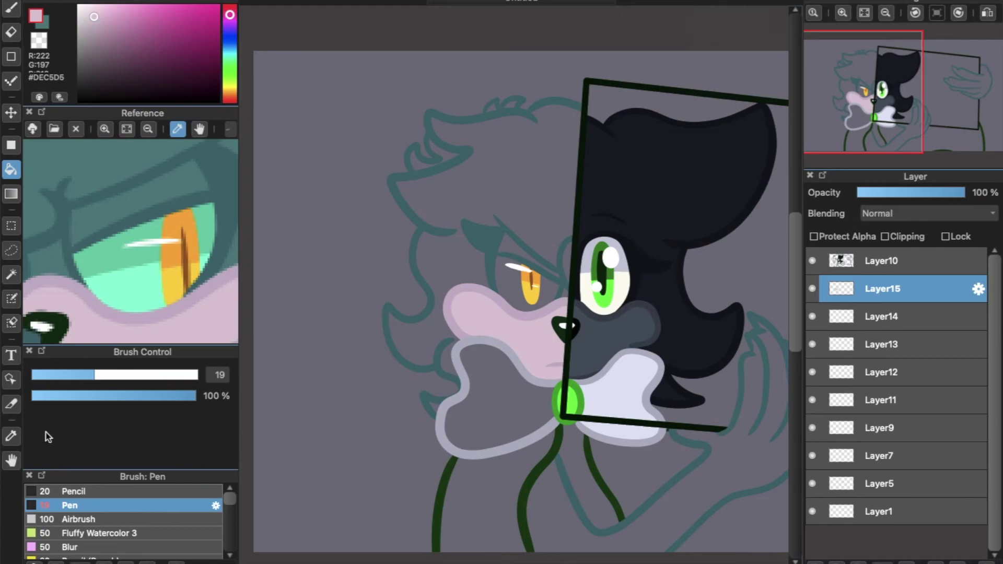
Sample the pale bow colour from the half inside the frame and fill the other bow half with it
{"action": "left_click", "coordinate": [11, 435]}
{"action": "left_click", "coordinate": [634, 390]}
{"action": "left_click", "coordinate": [496, 417]}
Sample the clothing green #006911 from the area below the bow in the reference
{"action": "left_click", "coordinate": [200, 129]}
{"action": "left_click_drag", "start_coordinate": [206, 319], "coordinate": [182, 151]}
{"action": "left_click", "coordinate": [177, 129]}
{"action": "left_click", "coordinate": [149, 301]}
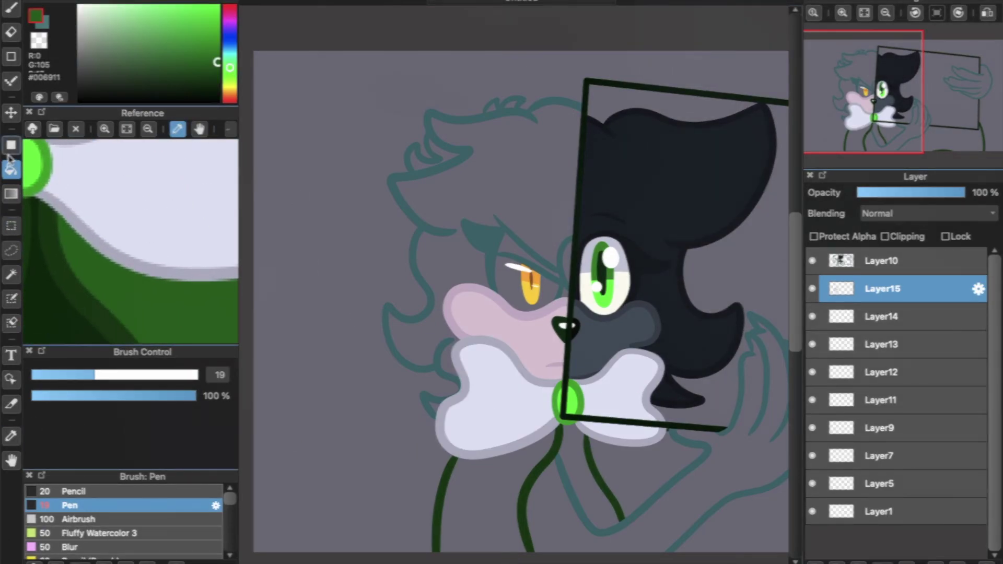
Fill the body areas below the bow and around the arm with #006911 on Layer15
{"action": "left_click", "coordinate": [632, 469]}
{"action": "scroll", "coordinate": [707, 447], "scroll_direction": "down", "scroll_amount": 2}
{"action": "left_click", "coordinate": [702, 418]}
{"action": "scroll", "coordinate": [701, 407], "scroll_direction": "down", "scroll_amount": 2}
{"action": "scroll", "coordinate": [671, 432], "scroll_direction": "up", "scroll_amount": 4}
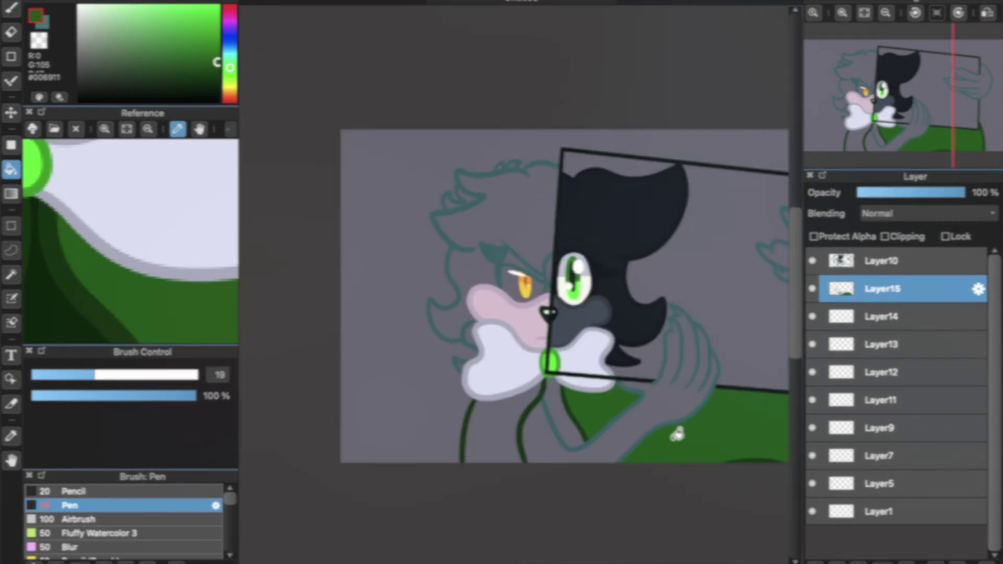
{"action": "left_click", "coordinate": [508, 485]}
Sample the darkest green from the reference and fill the strip directly below the bow knot
{"action": "left_click", "coordinate": [75, 307]}
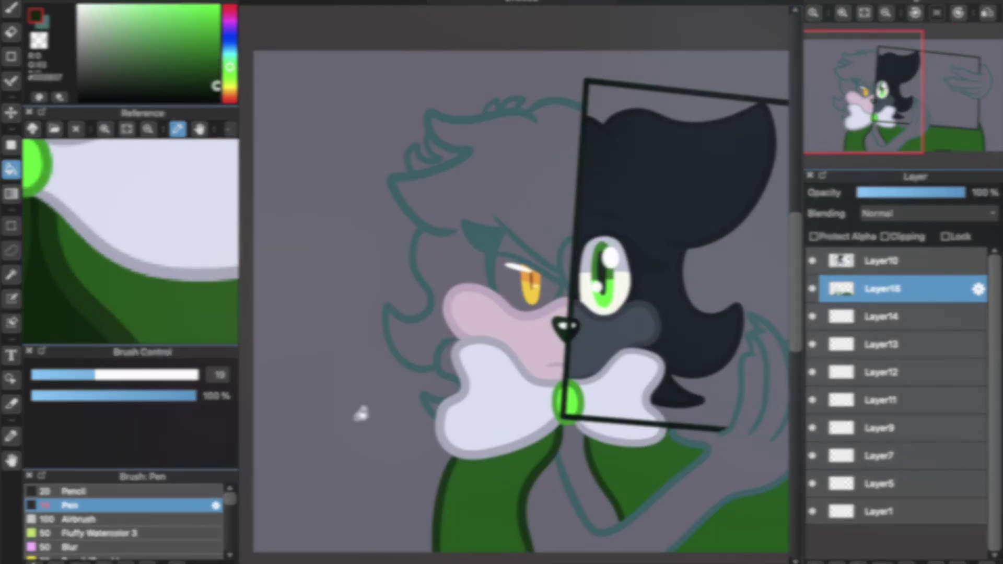
{"action": "left_click", "coordinate": [585, 480]}
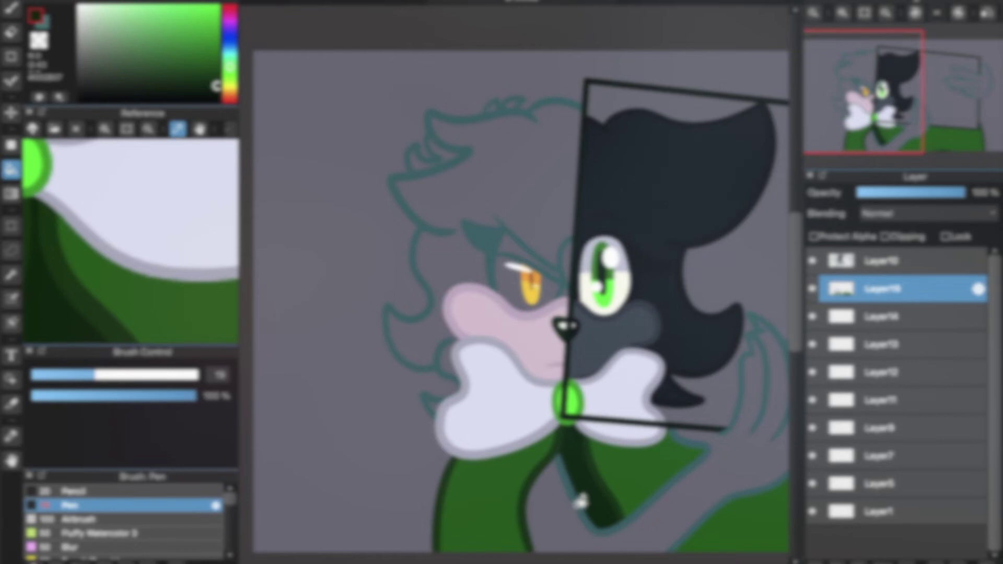
Switch to the sampled teal and fill the hair, face and eyelid areas outside the frame
{"action": "left_click", "coordinate": [46, 24]}
{"action": "scroll", "coordinate": [543, 232], "scroll_direction": "up", "scroll_amount": 2}
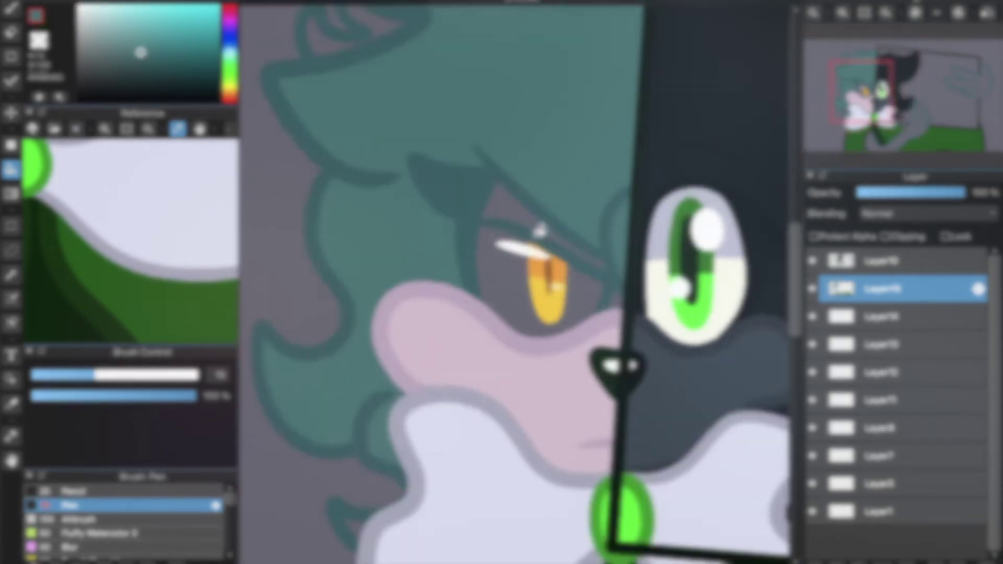
{"action": "scroll", "coordinate": [532, 238], "scroll_direction": "down", "scroll_amount": 4}
{"action": "scroll", "coordinate": [530, 240], "scroll_direction": "up", "scroll_amount": 1}
Merge Layer10 down into Layer15 and select the empty layer below it
{"action": "left_click", "coordinate": [896, 260]}
{"action": "left_click", "coordinate": [940, 562]}
{"action": "left_click", "coordinate": [880, 288]}
{"action": "scroll", "coordinate": [528, 261], "scroll_direction": "up", "scroll_amount": 3}
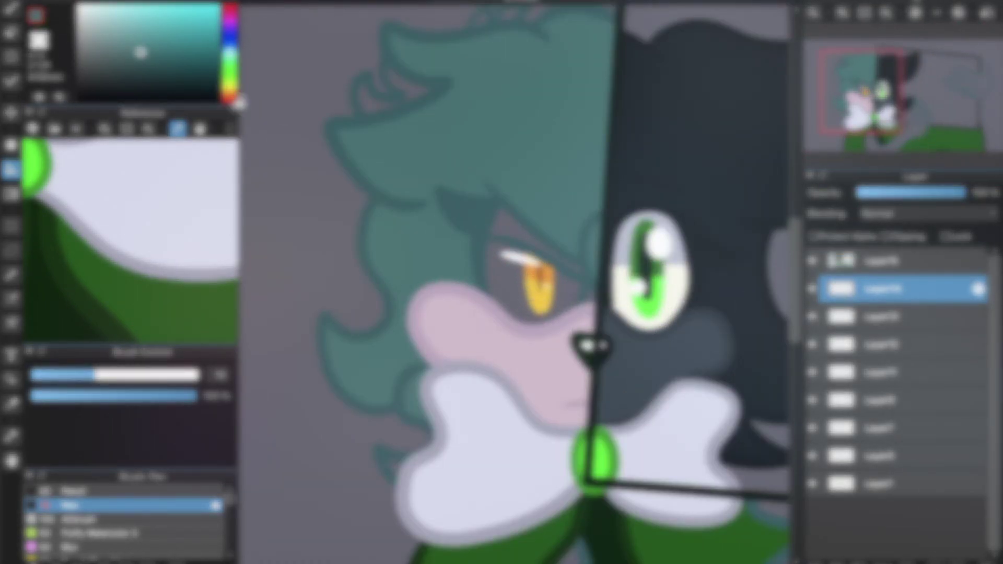
Paint the remaining gaps in the small hair tufts teal and merge the top layer down
{"action": "left_click", "coordinate": [11, 9]}
{"action": "scroll", "coordinate": [627, 276], "scroll_direction": "up", "scroll_amount": 1}
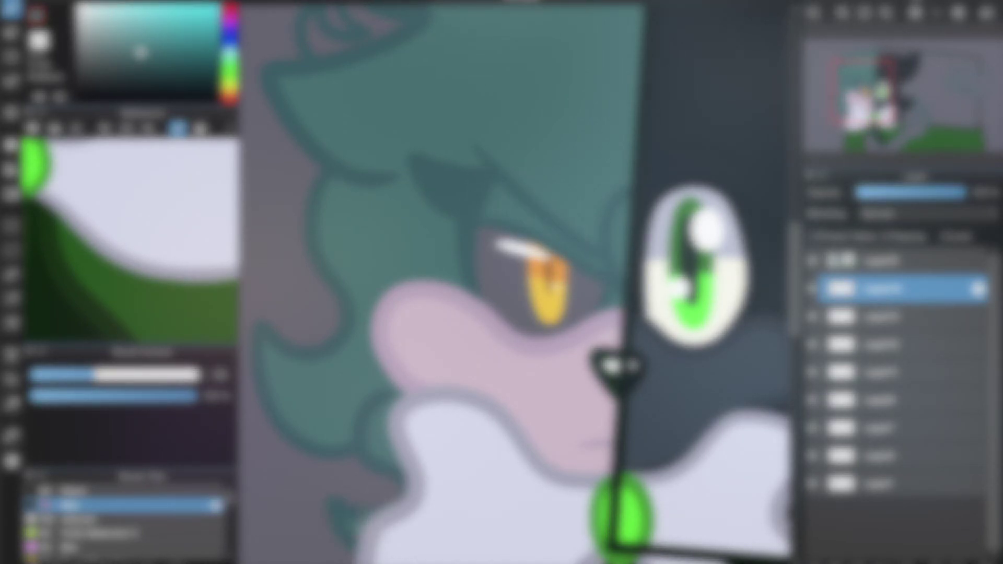
{"action": "left_click_drag", "start_coordinate": [794, 250], "coordinate": [795, 204]}
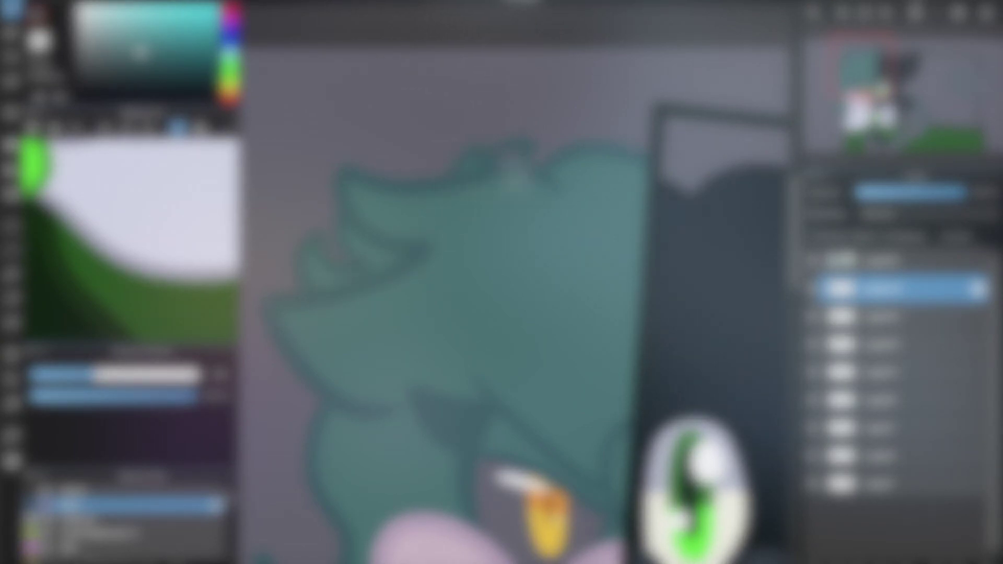
{"action": "left_click", "coordinate": [894, 261]}
{"action": "key", "text": "ctrl+e"}
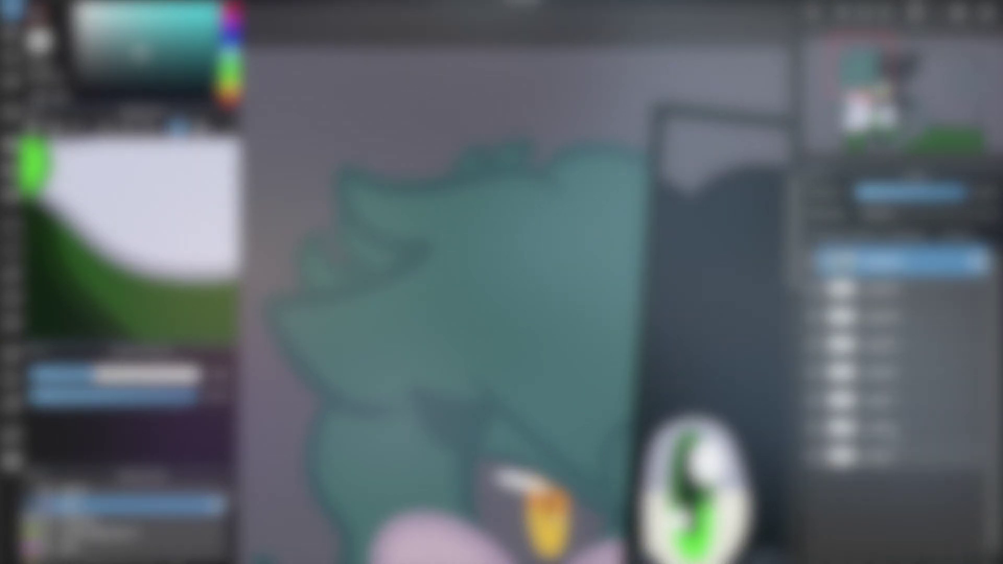